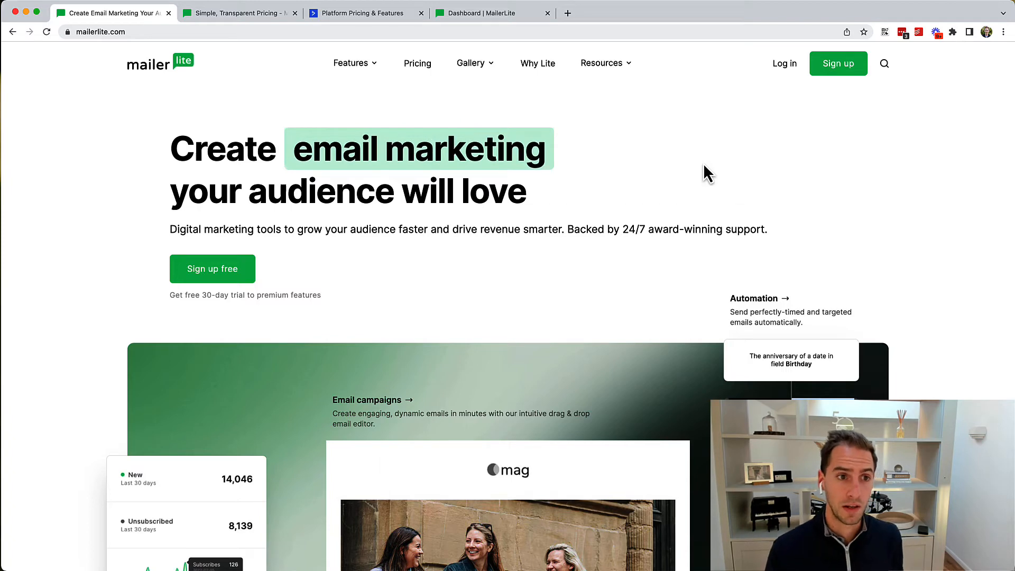
Step: Check MailerLite prices at 10K subscribers: Growing Business $47 and Advanced $77 per month
{"action": "left_click", "coordinate": [259, 21]}
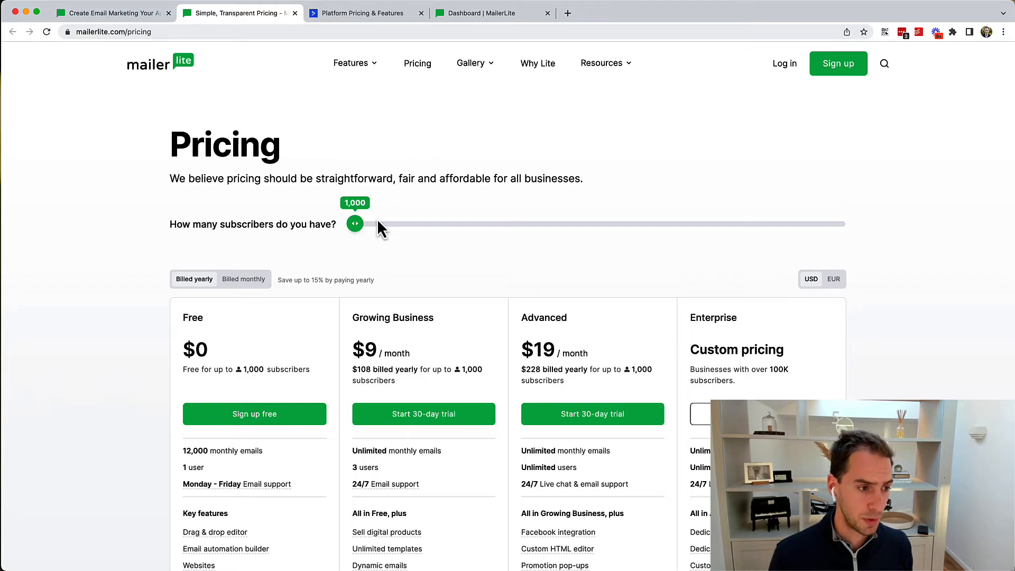
{"action": "scroll", "coordinate": [328, 276], "scroll_direction": "down", "scroll_amount": 3}
{"action": "scroll", "coordinate": [328, 276], "scroll_direction": "down", "scroll_amount": 1}
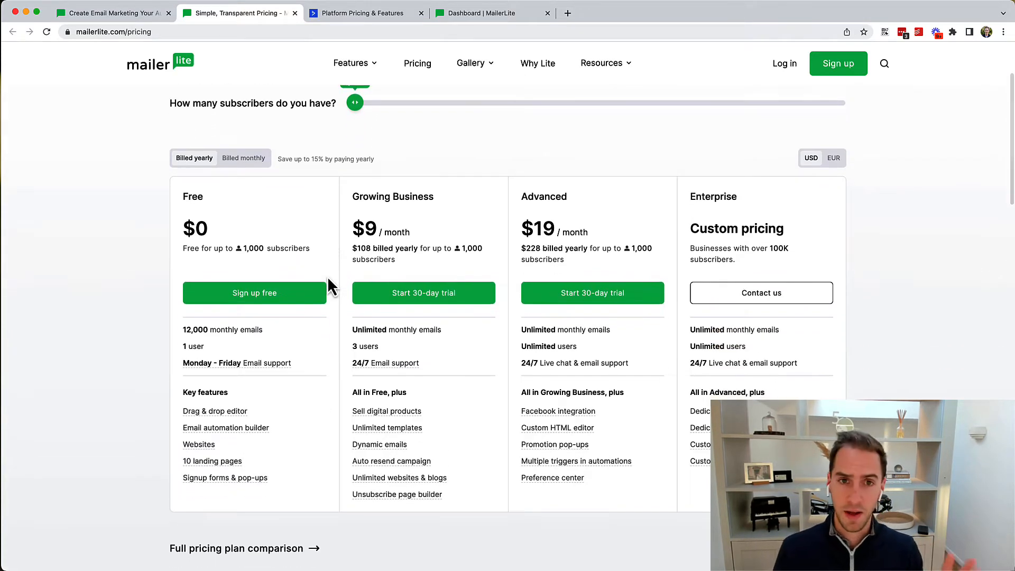
{"action": "scroll", "coordinate": [303, 315], "scroll_direction": "down", "scroll_amount": 2}
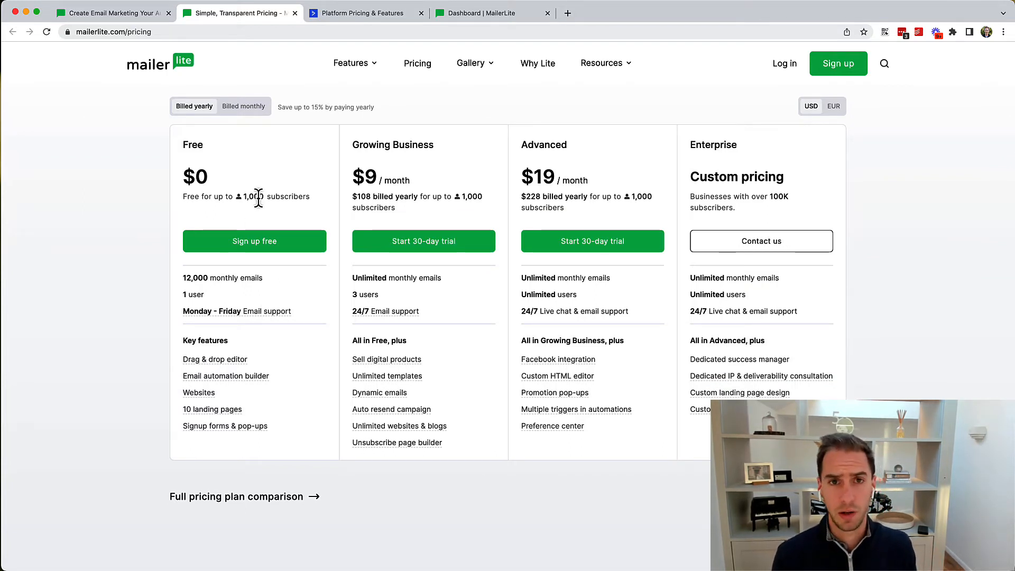
{"action": "scroll", "coordinate": [258, 198], "scroll_direction": "up", "scroll_amount": 5}
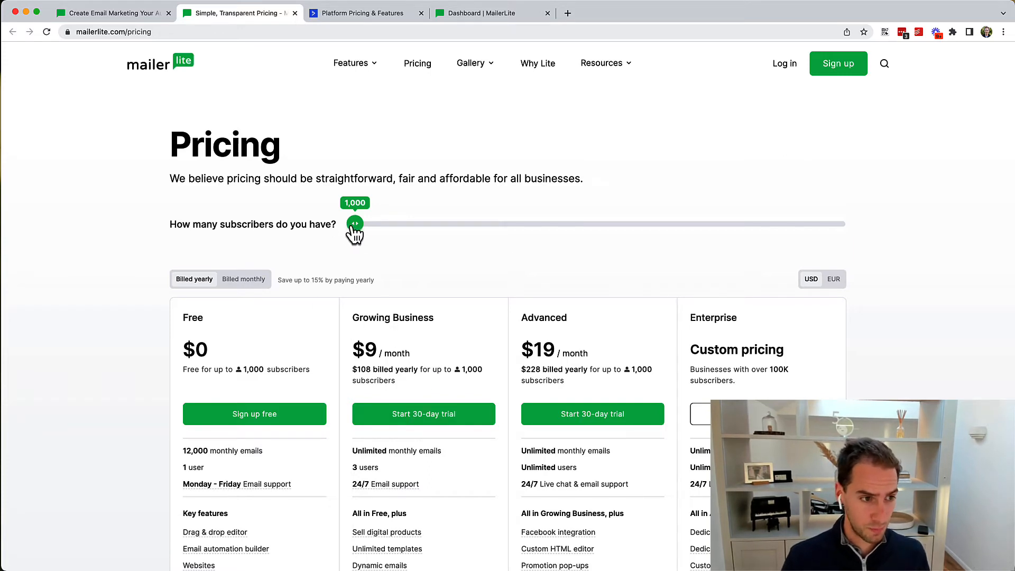
{"action": "left_click_drag", "start_coordinate": [353, 228], "coordinate": [397, 222]}
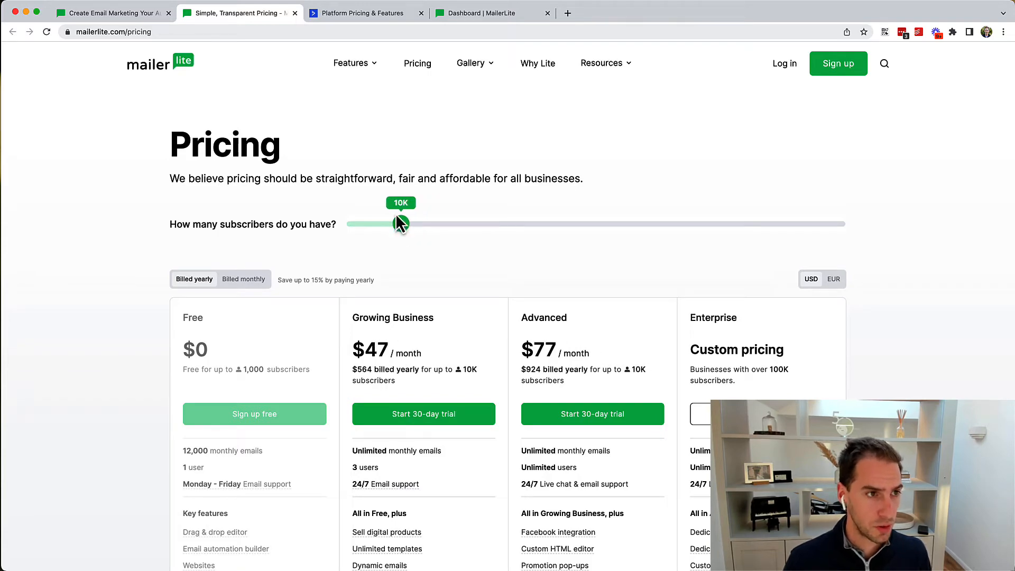
{"action": "left_click", "coordinate": [368, 16]}
Step: Compare ActiveCampaign at 10,000 contacts (Lite $139, Plus $229, Professional $339), then return to MailerLite
{"action": "mouse_move", "coordinate": [504, 84]}
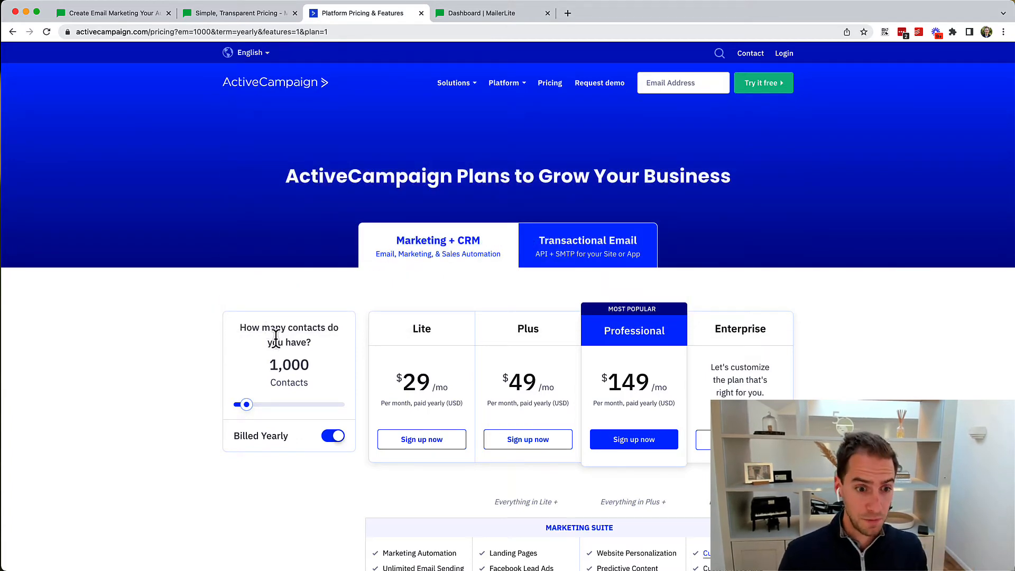
{"action": "scroll", "coordinate": [275, 338], "scroll_direction": "down", "scroll_amount": 5}
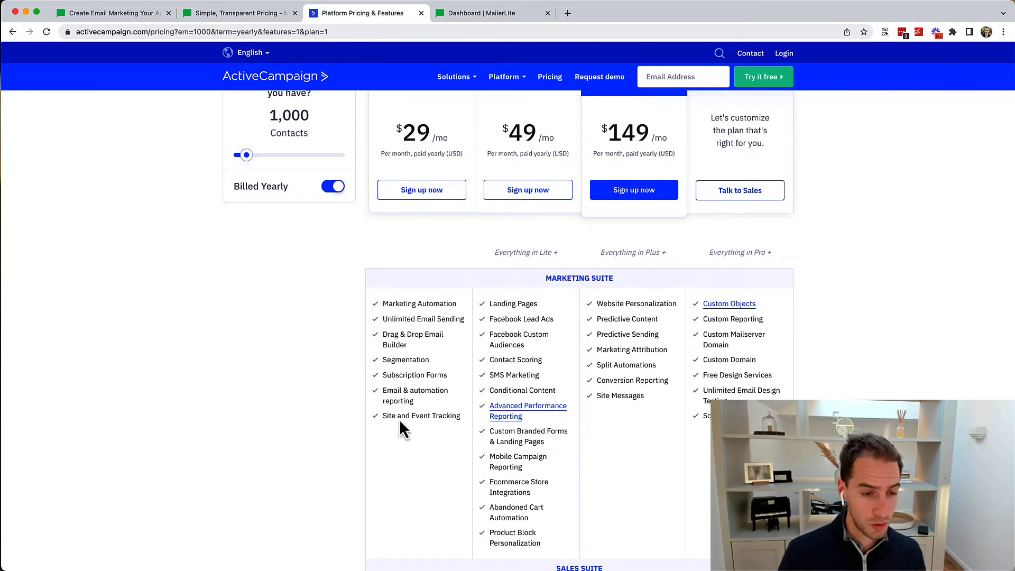
{"action": "scroll", "coordinate": [401, 422], "scroll_direction": "down", "scroll_amount": 2}
{"action": "left_click_drag", "start_coordinate": [505, 256], "coordinate": [528, 323]}
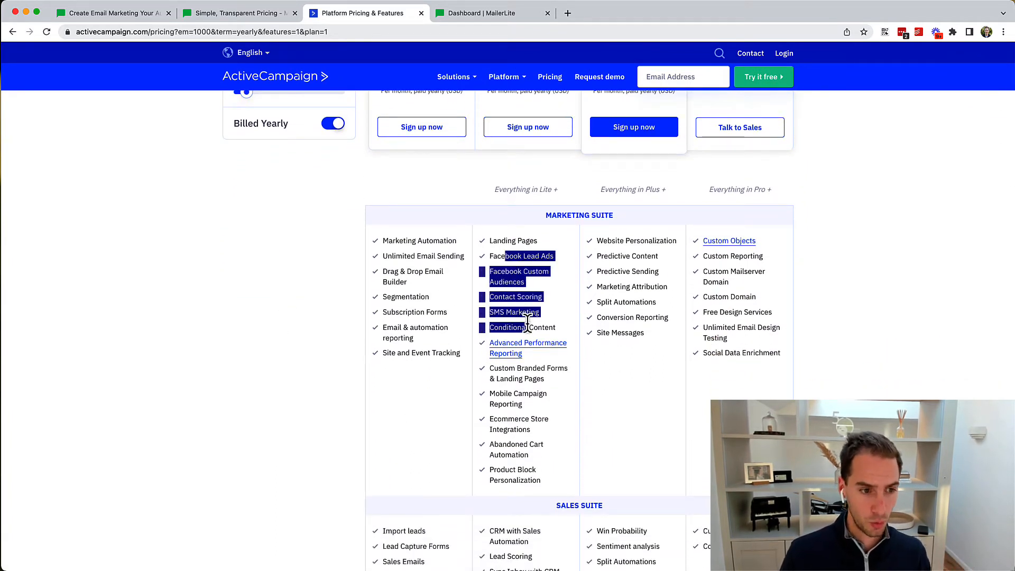
{"action": "left_click", "coordinate": [533, 323]}
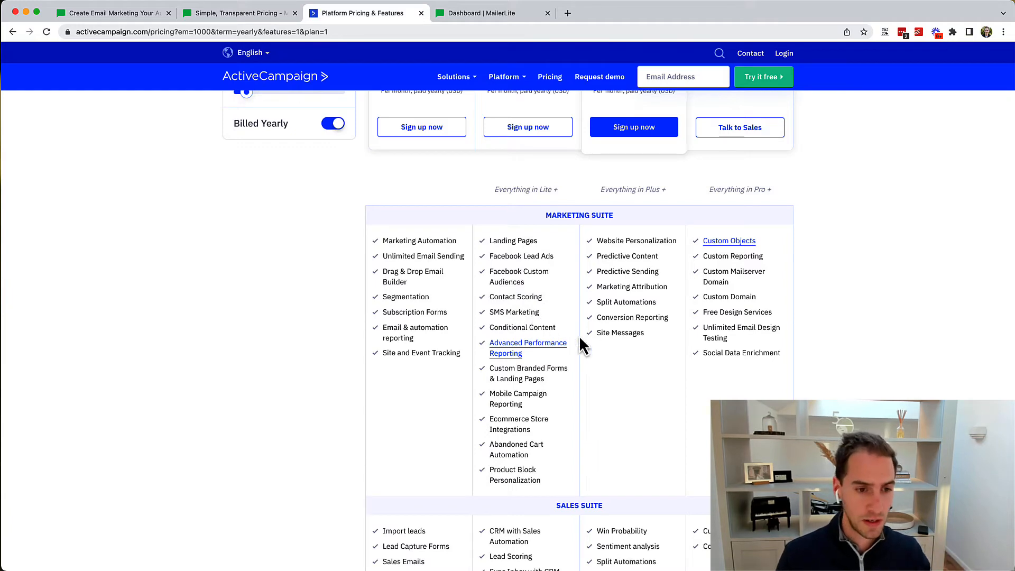
{"action": "scroll", "coordinate": [634, 301], "scroll_direction": "down", "scroll_amount": 5}
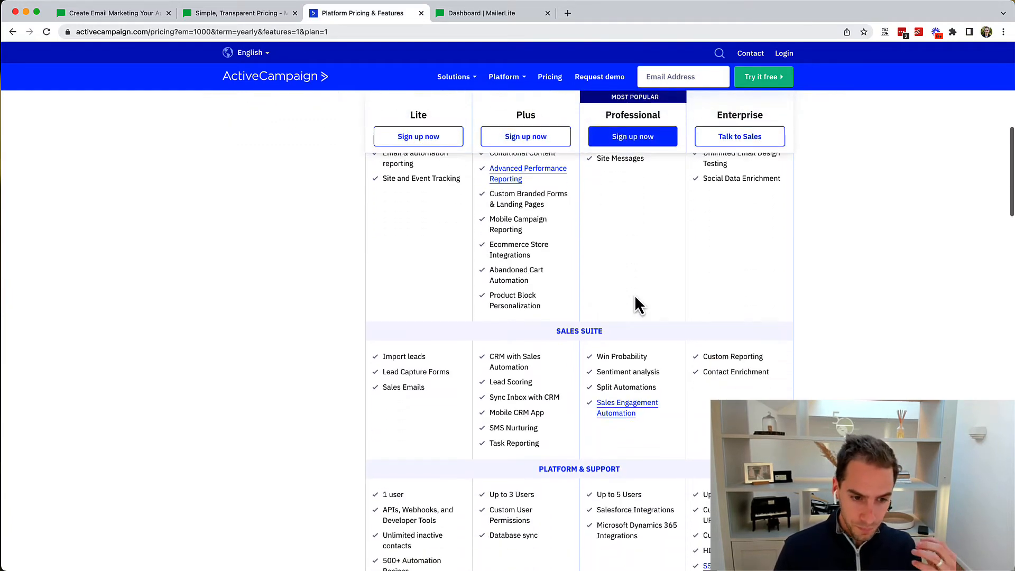
{"action": "scroll", "coordinate": [637, 304], "scroll_direction": "up", "scroll_amount": 10}
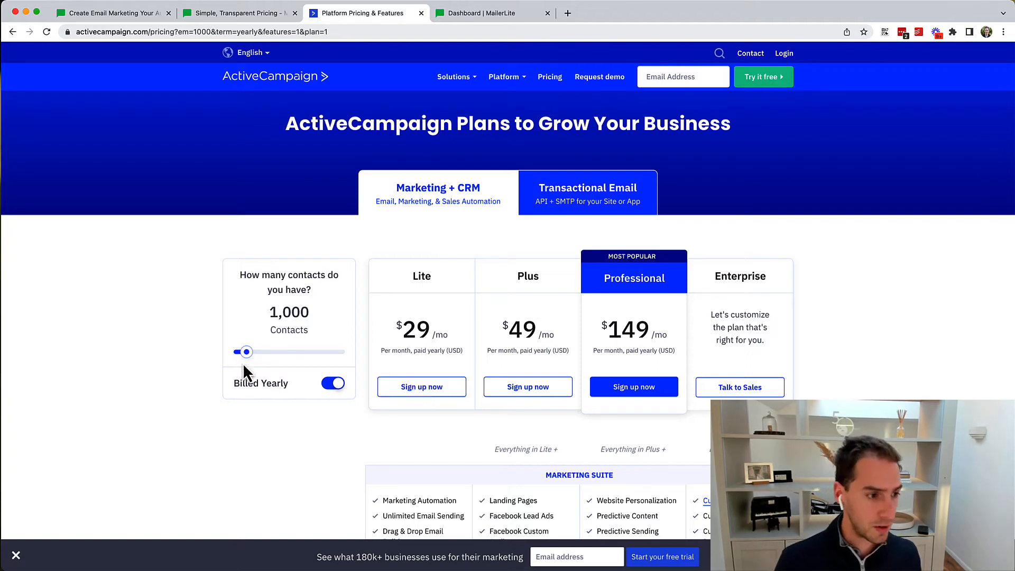
{"action": "left_click_drag", "start_coordinate": [246, 352], "coordinate": [284, 357]}
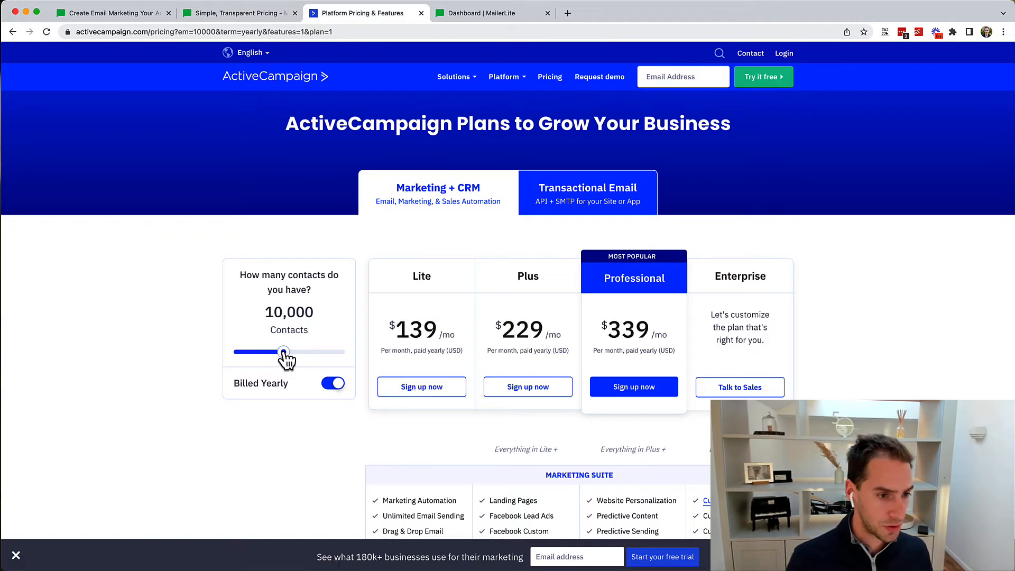
{"action": "left_click", "coordinate": [471, 12]}
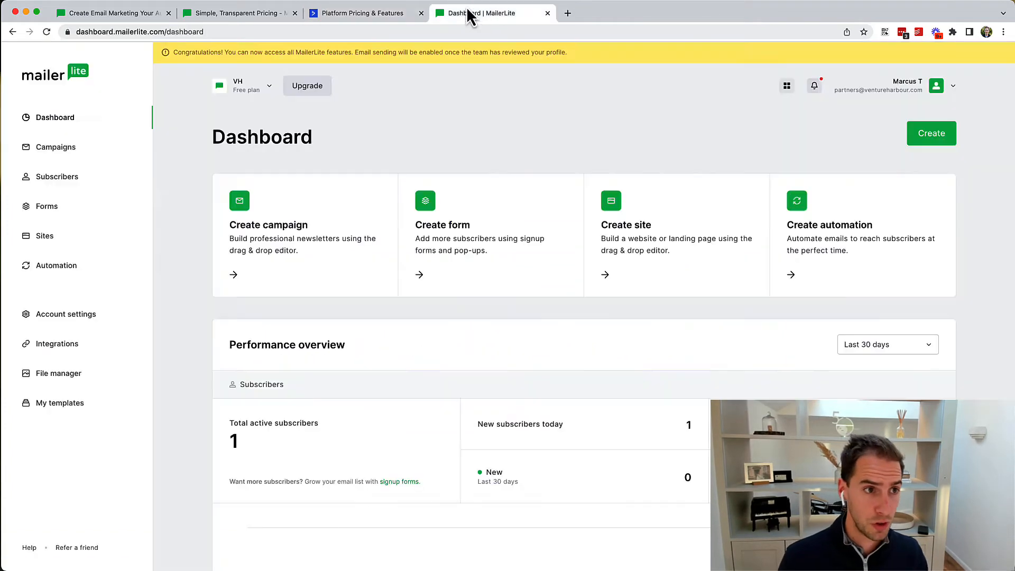
Step: Close the ActiveCampaign tab and enter company 'Test' in MailerLite's free signup form
{"action": "left_click", "coordinate": [270, 16]}
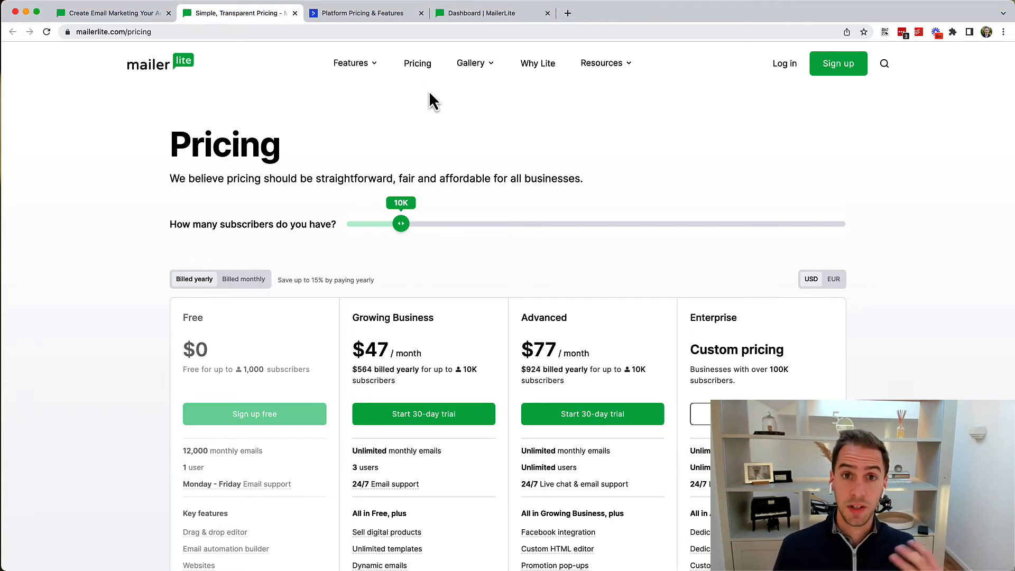
{"action": "left_click", "coordinate": [421, 13]}
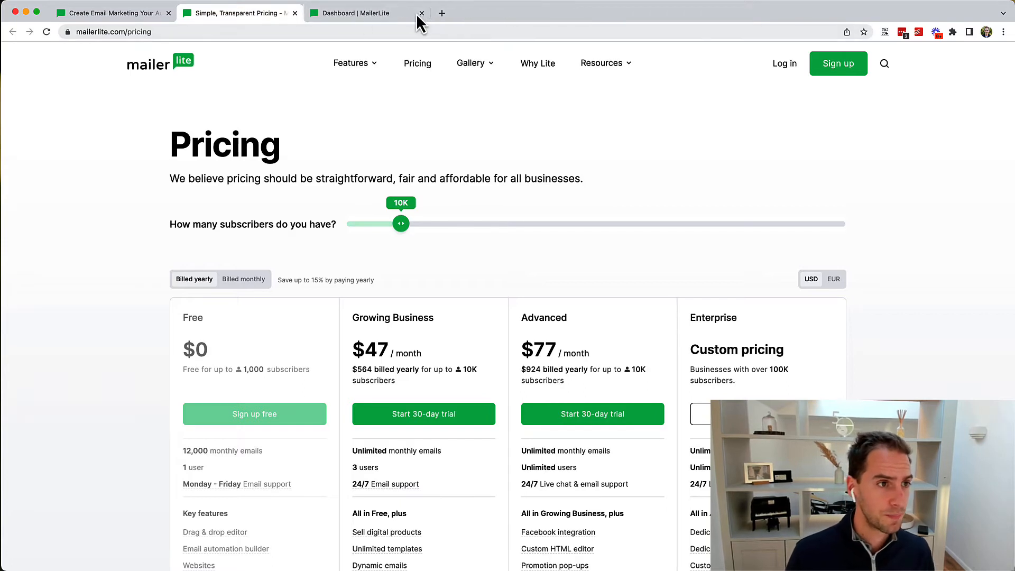
{"action": "left_click", "coordinate": [842, 66]}
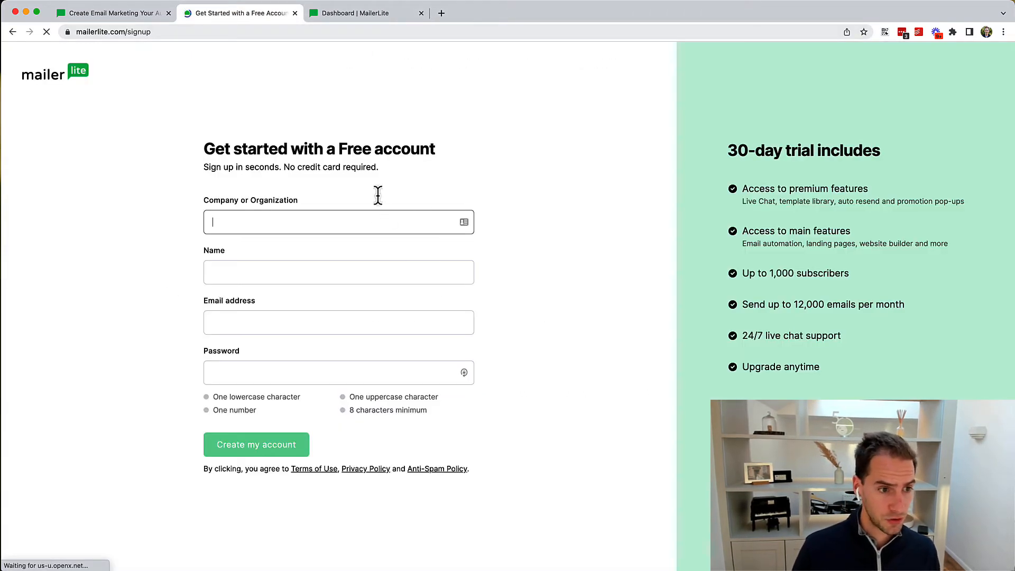
{"action": "type", "text": "Test"}
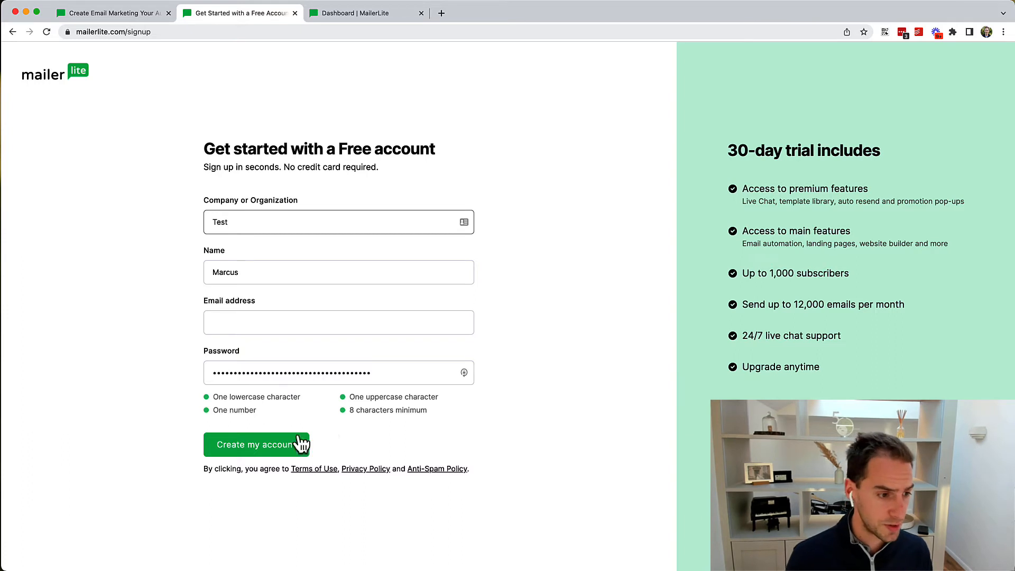
{"action": "left_click", "coordinate": [344, 14]}
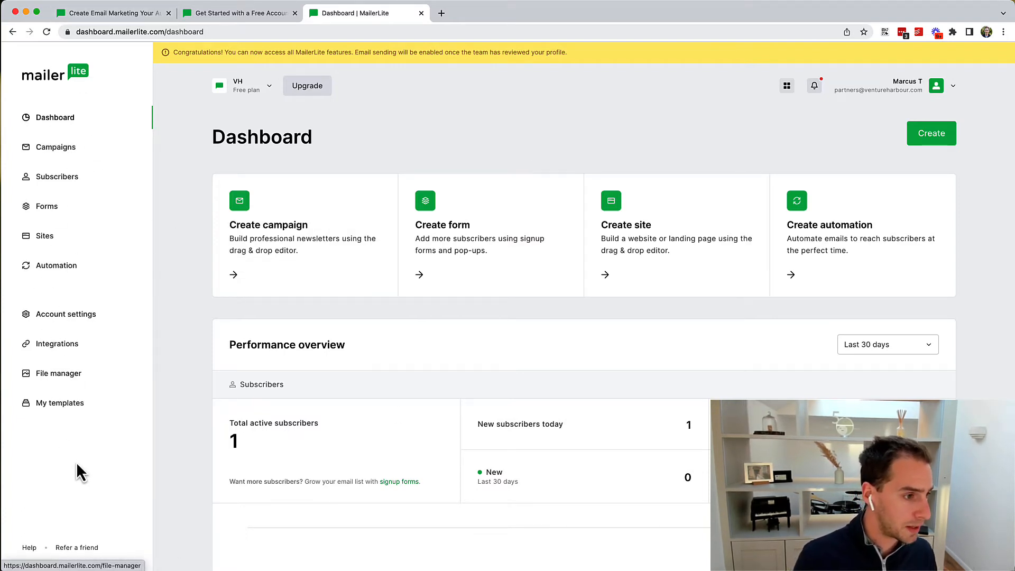
Step: Create a new subscriber segment named 'Test'
{"action": "left_click", "coordinate": [68, 185]}
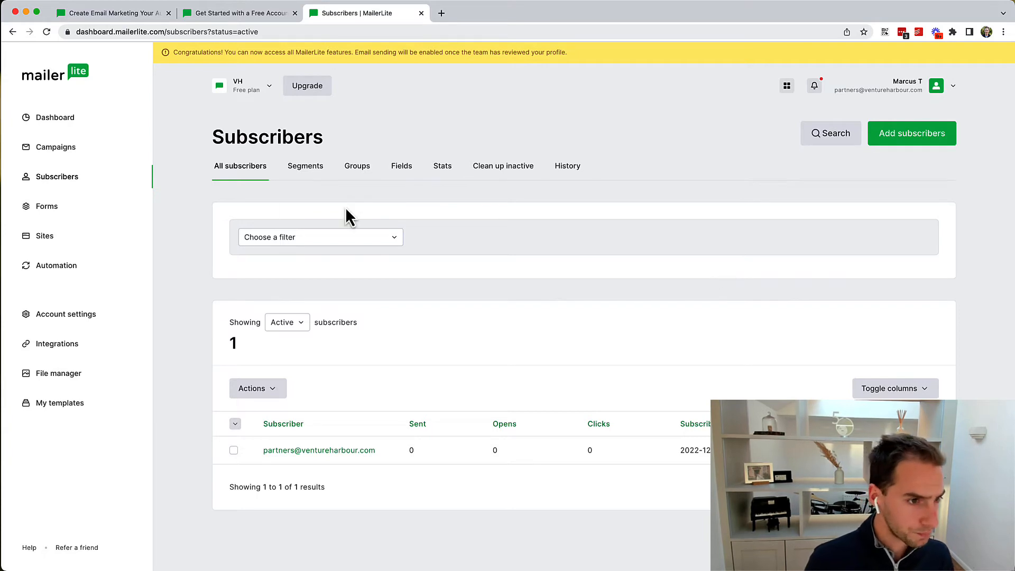
{"action": "left_click", "coordinate": [302, 170]}
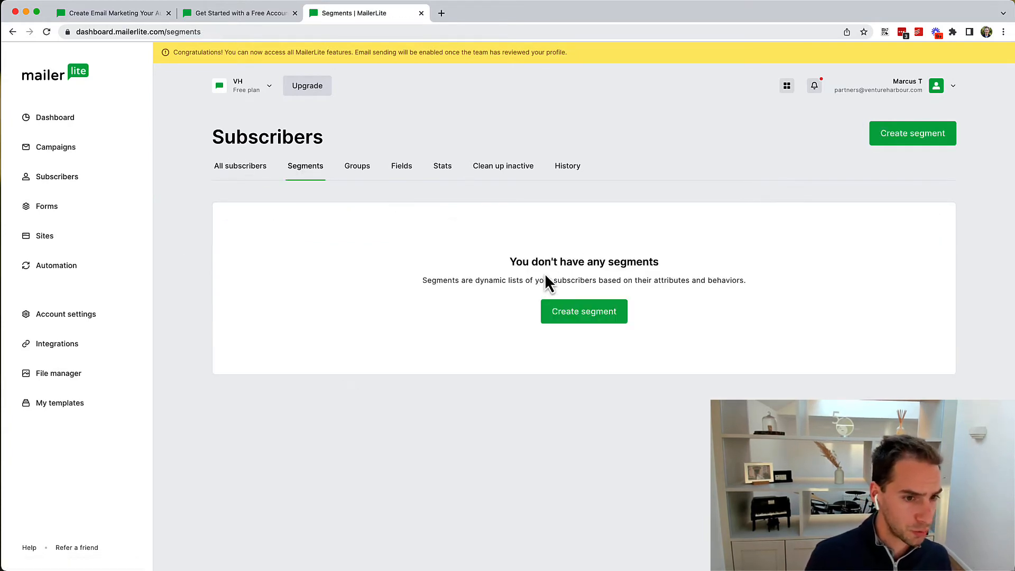
{"action": "left_click", "coordinate": [605, 315]}
{"action": "type", "text": "Test"}
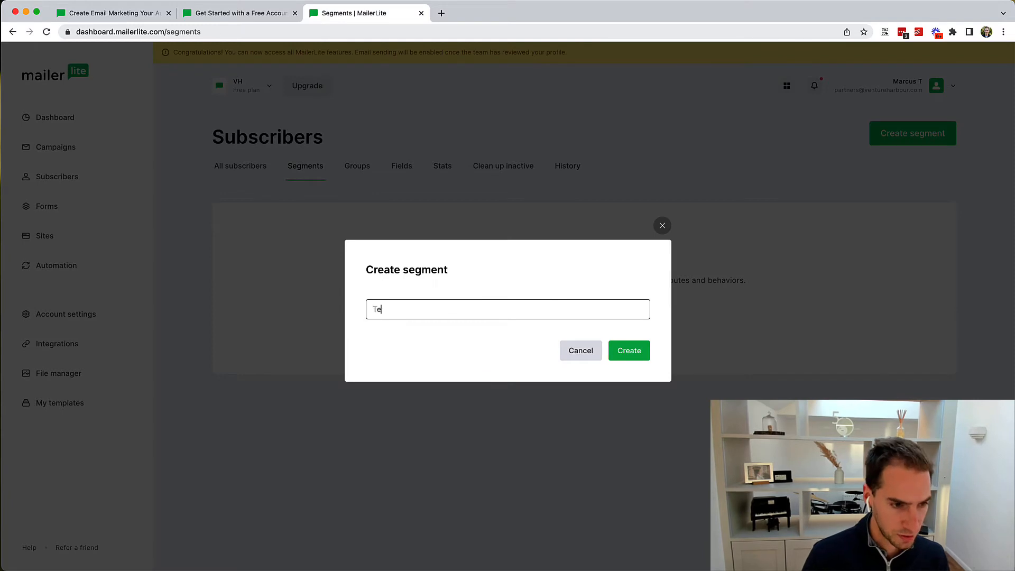
{"action": "left_click", "coordinate": [643, 352]}
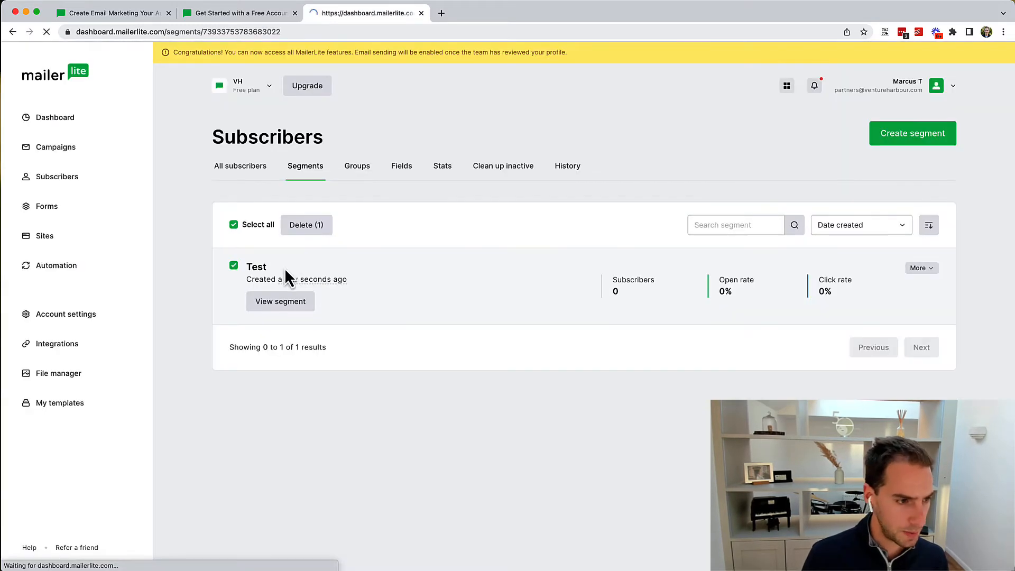
Step: Review the segment's bulk actions and rename/delete options, then go back to Subscribers
{"action": "scroll", "coordinate": [584, 301], "scroll_direction": "down", "scroll_amount": 1}
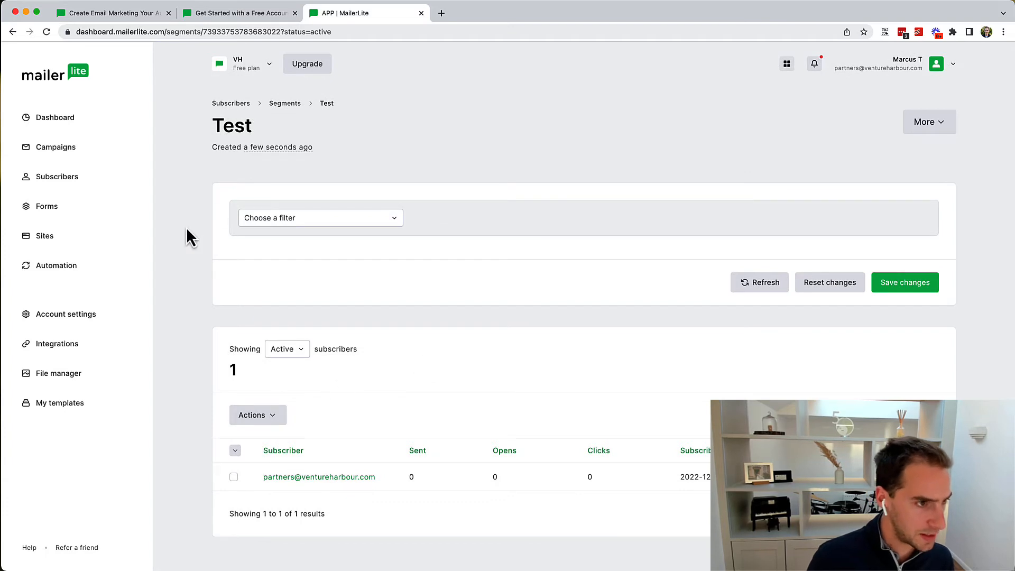
{"action": "left_click", "coordinate": [272, 415]}
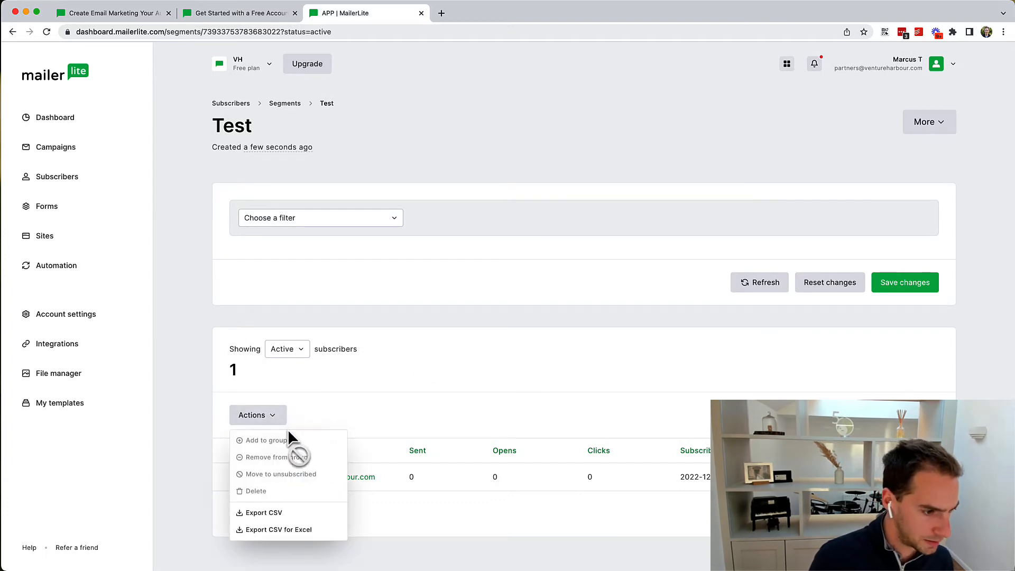
{"action": "left_click", "coordinate": [500, 374]}
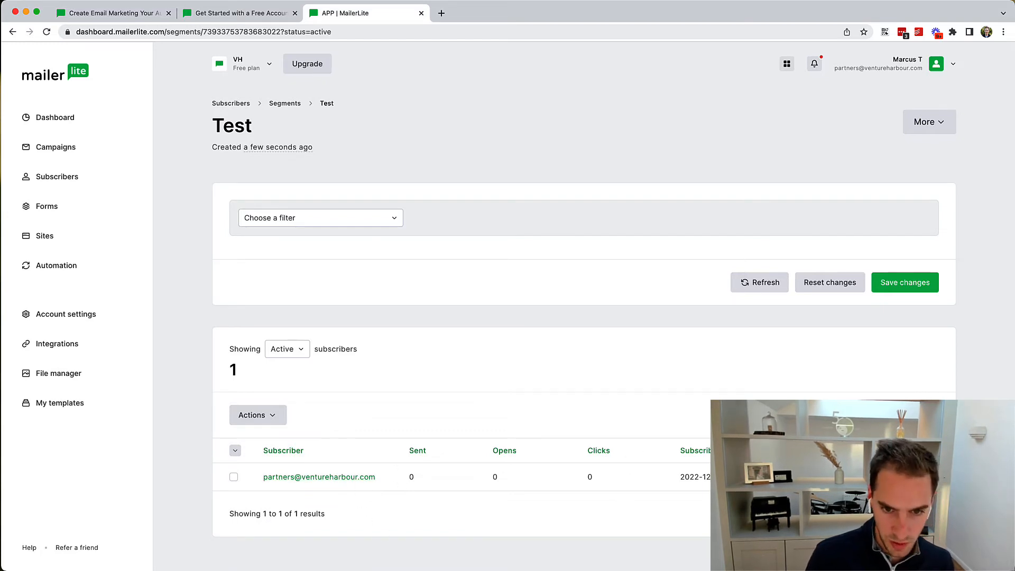
{"action": "left_click", "coordinate": [929, 127]}
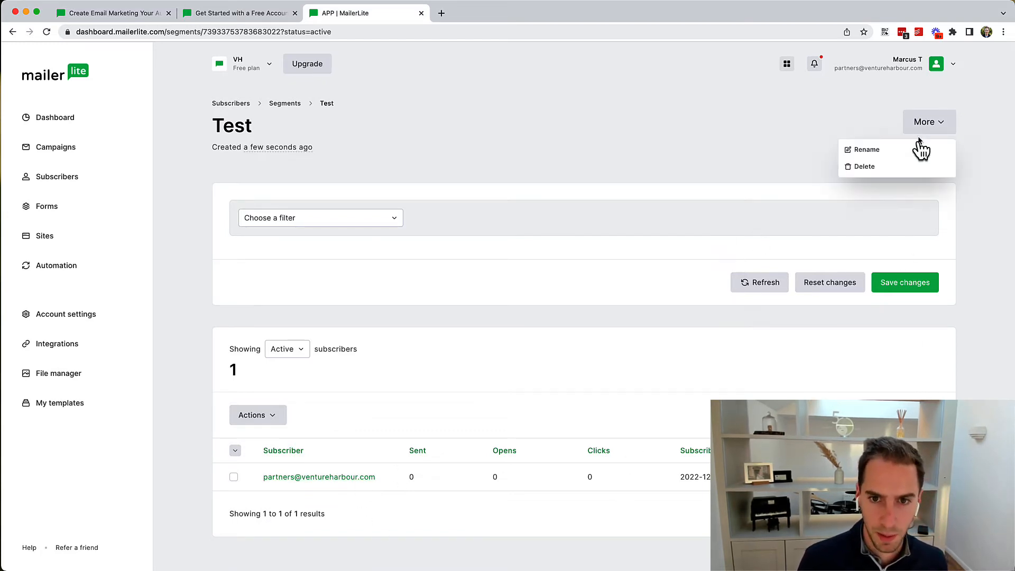
{"action": "left_click", "coordinate": [372, 91]}
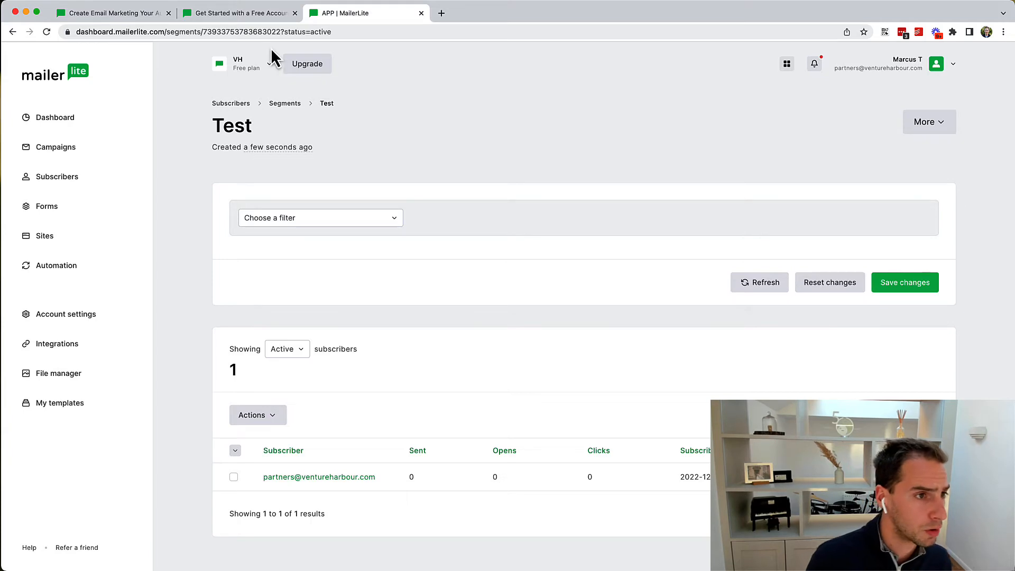
{"action": "left_click", "coordinate": [231, 103]}
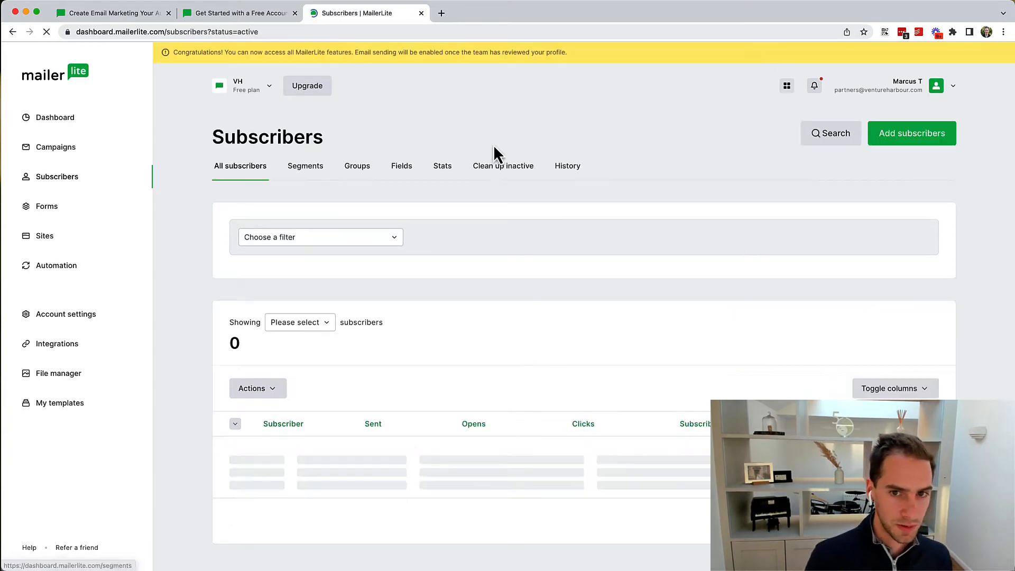
Step: Upload the test contacts CSV, map its Name and Company columns, and import the subscribers
{"action": "left_click", "coordinate": [906, 135]}
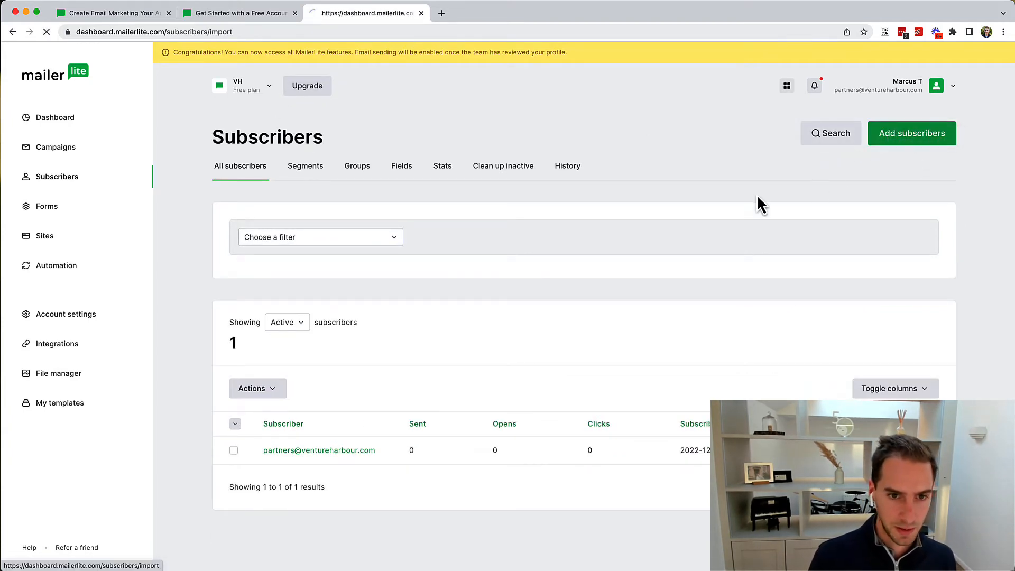
{"action": "left_click", "coordinate": [525, 403]}
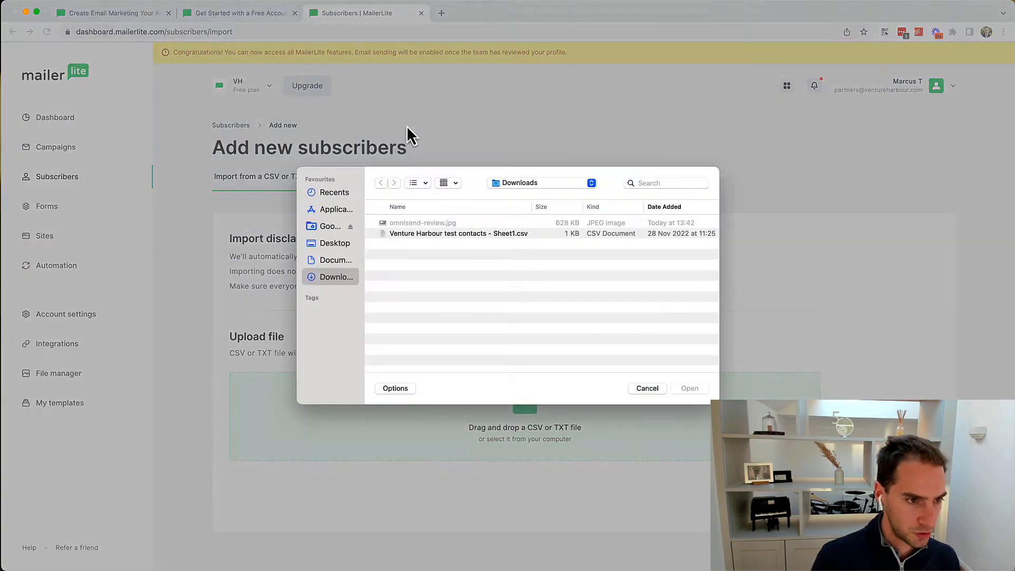
{"action": "double_click", "coordinate": [403, 234]}
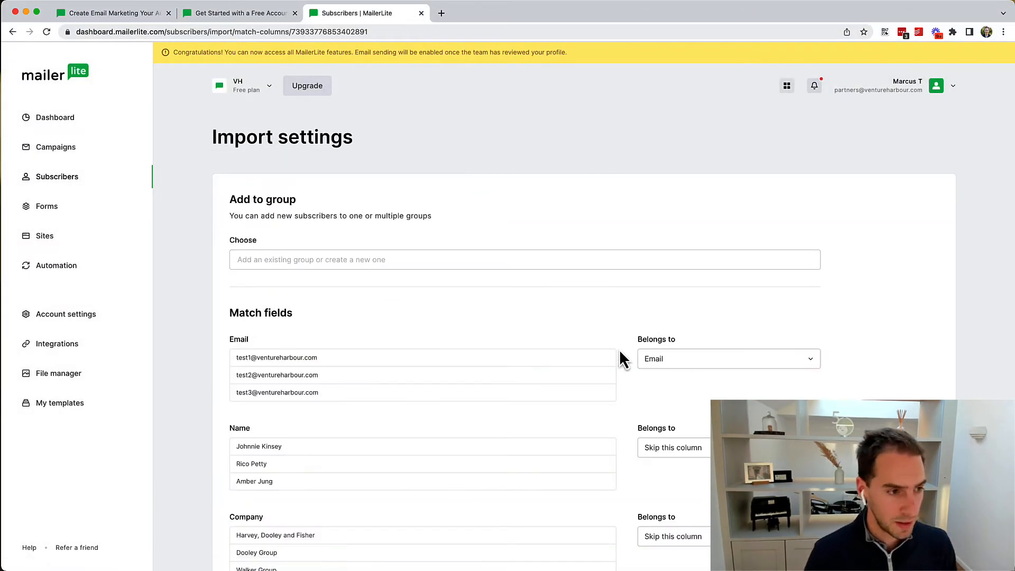
{"action": "scroll", "coordinate": [621, 347], "scroll_direction": "down", "scroll_amount": 3}
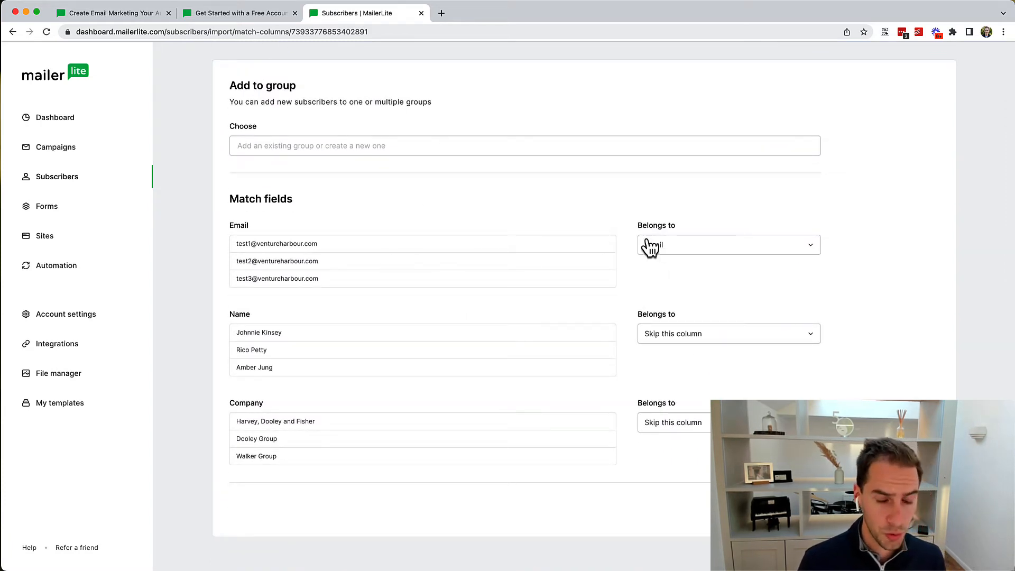
{"action": "left_click", "coordinate": [687, 341]}
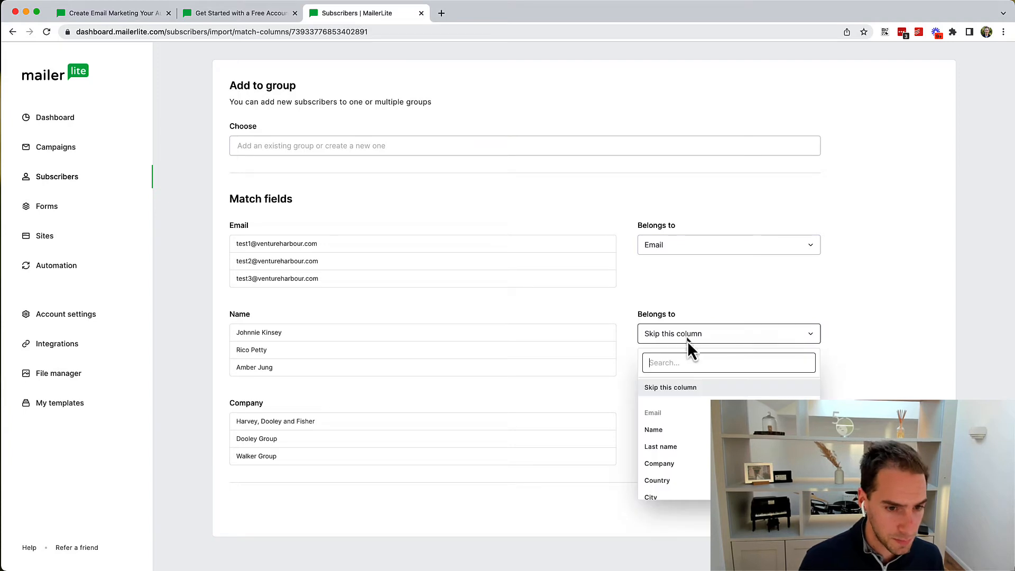
{"action": "left_click", "coordinate": [661, 429]}
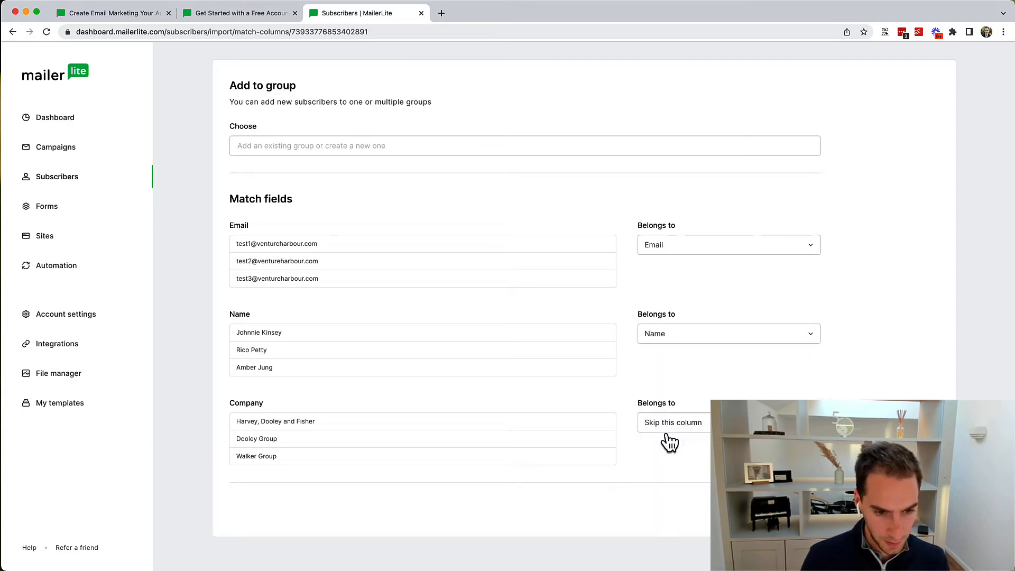
{"action": "left_click", "coordinate": [681, 423]}
{"action": "left_click", "coordinate": [702, 373]}
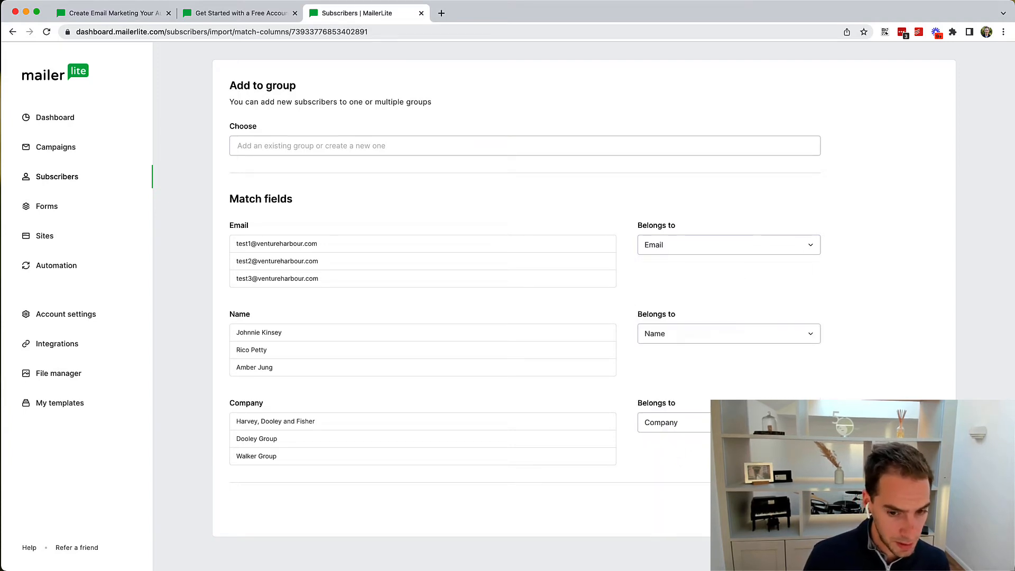
{"action": "left_click", "coordinate": [788, 509]}
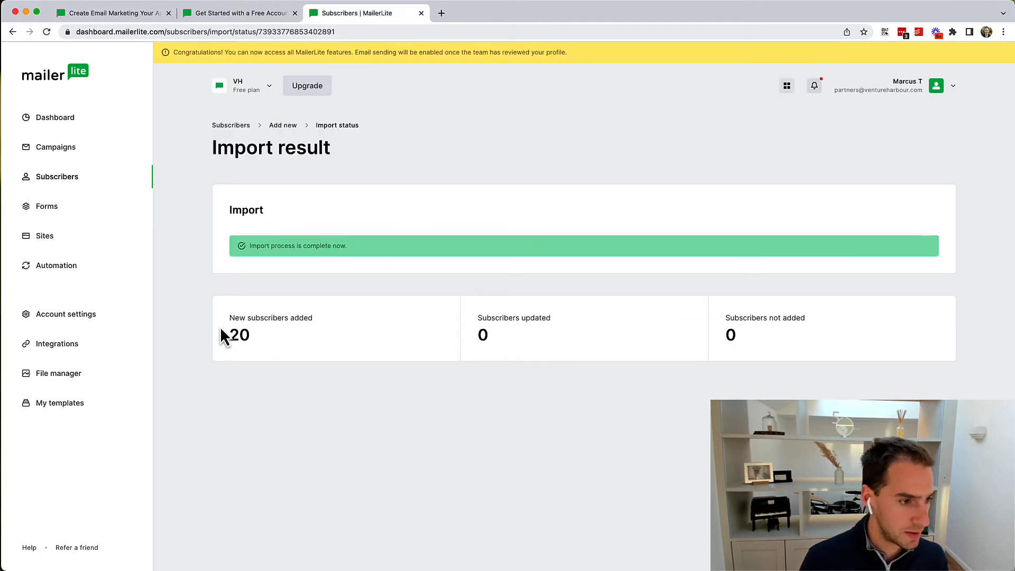
Step: Open the newest imported test subscriber's profile from the subscribers list
{"action": "left_click_drag", "start_coordinate": [220, 335], "coordinate": [41, 190]}
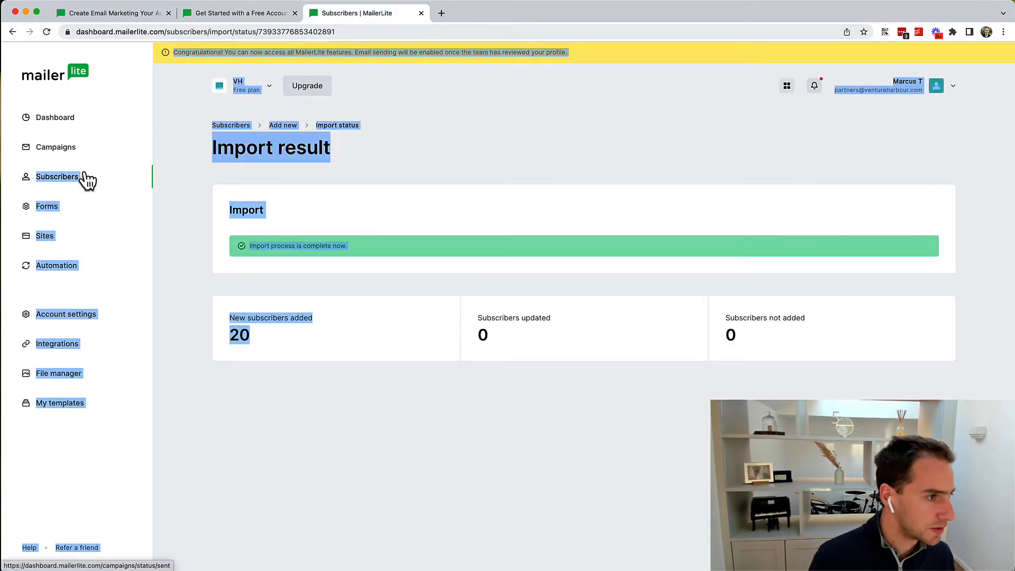
{"action": "left_click", "coordinate": [68, 182]}
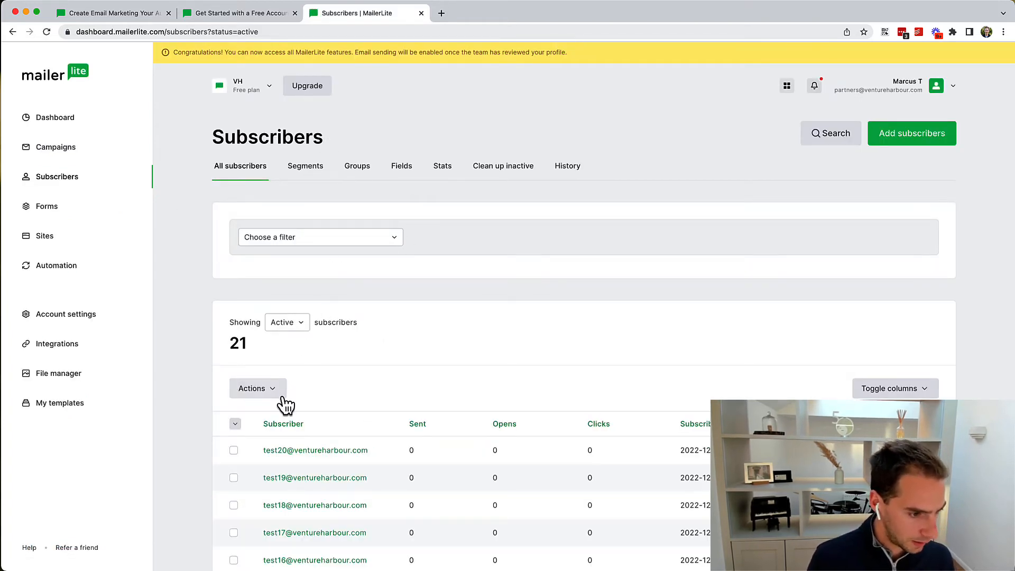
{"action": "scroll", "coordinate": [284, 396], "scroll_direction": "down", "scroll_amount": 3}
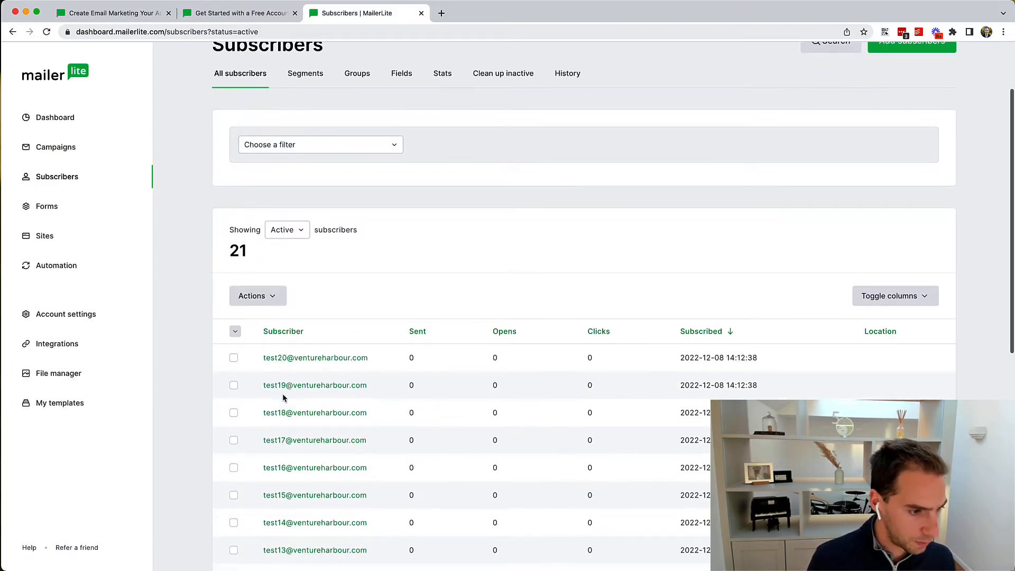
{"action": "left_click", "coordinate": [334, 363]}
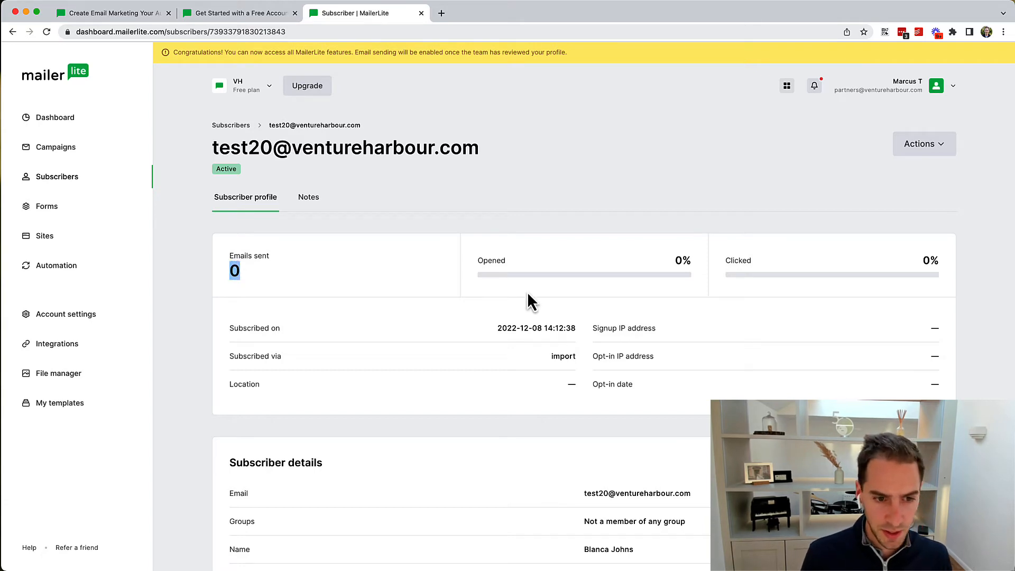
Step: Review the subscriber's details section and check its Notes page
{"action": "scroll", "coordinate": [496, 301], "scroll_direction": "down", "scroll_amount": 5}
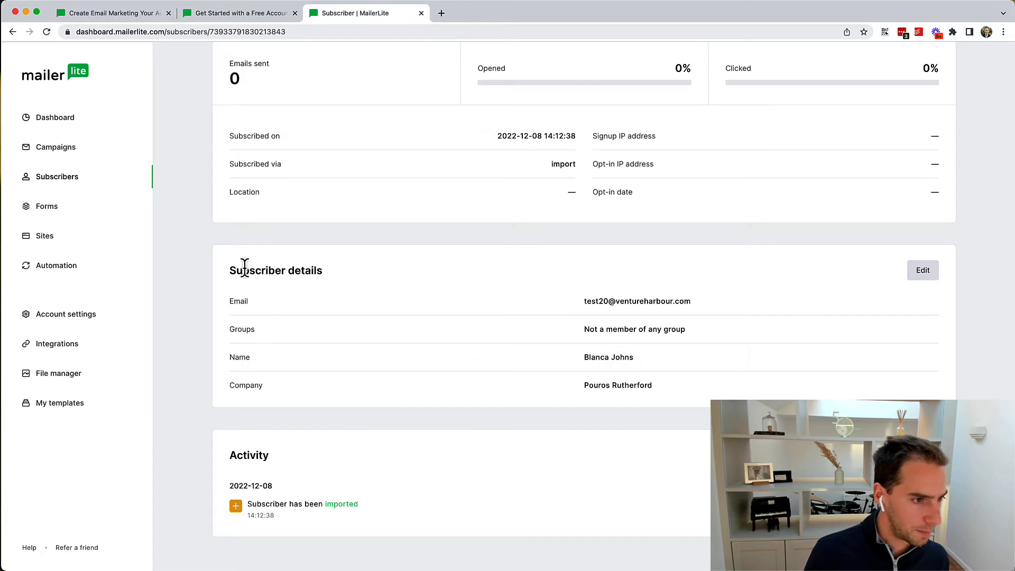
{"action": "left_click_drag", "start_coordinate": [242, 264], "coordinate": [324, 334]}
{"action": "left_click", "coordinate": [323, 335]}
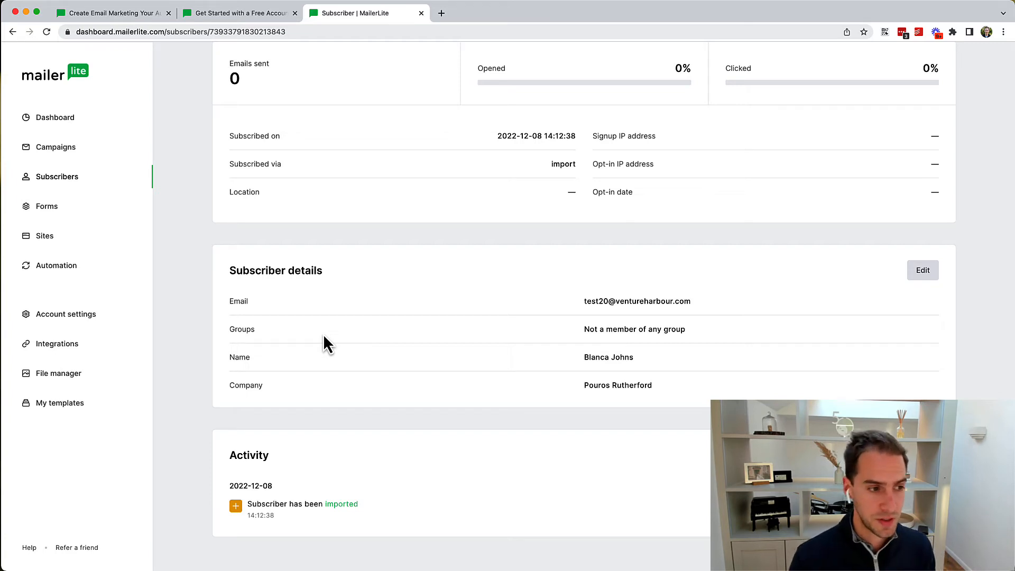
{"action": "scroll", "coordinate": [323, 336], "scroll_direction": "up", "scroll_amount": 4}
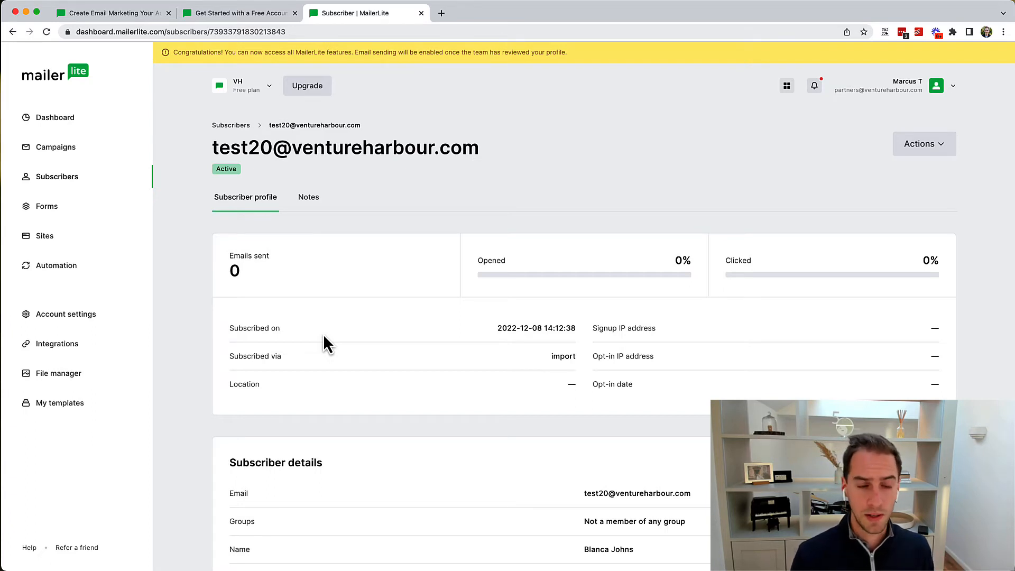
{"action": "left_click", "coordinate": [309, 213]}
{"action": "left_click", "coordinate": [244, 204]}
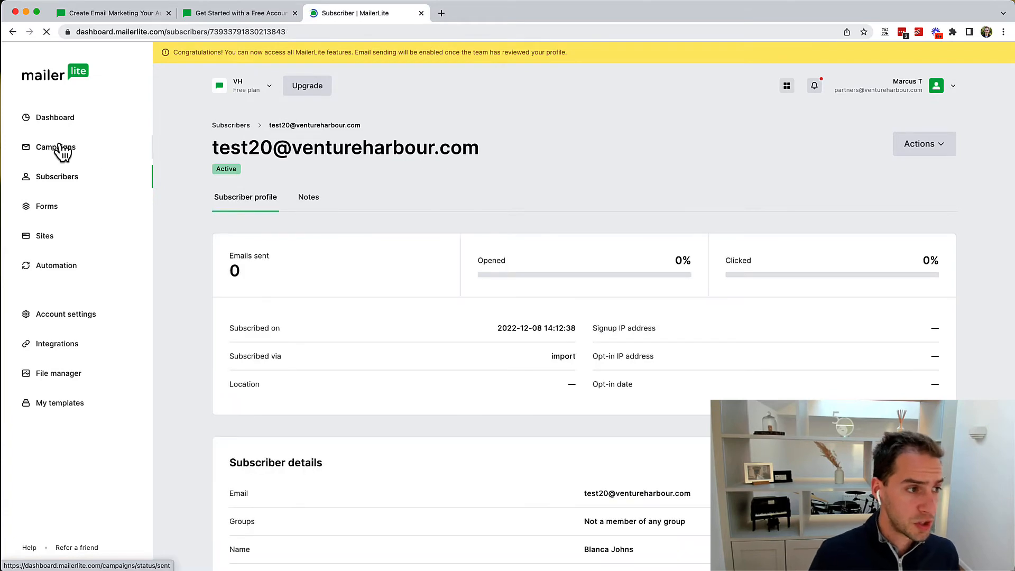
Step: Create a new regular campaign named 'Test'
{"action": "left_click", "coordinate": [58, 148]}
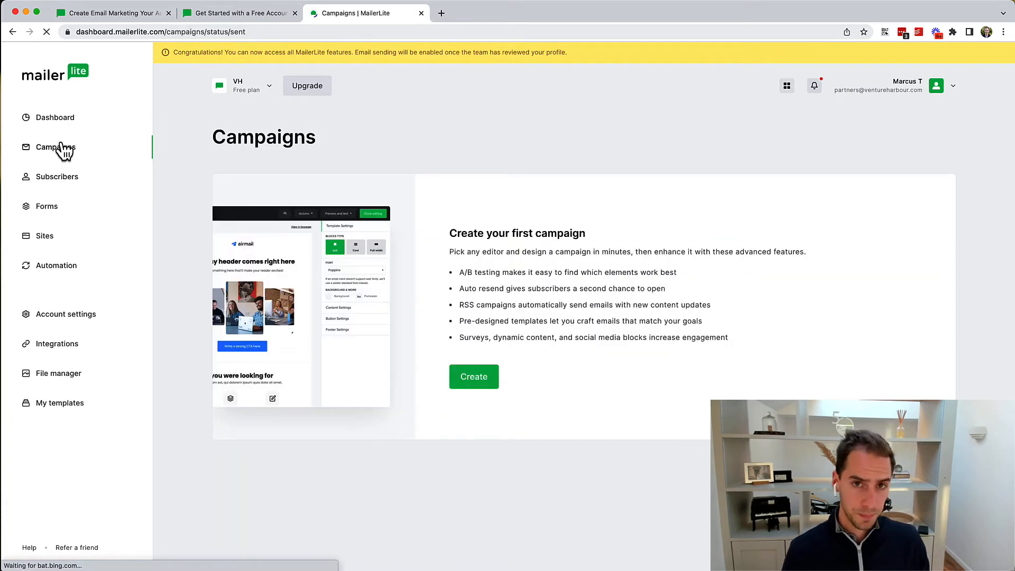
{"action": "left_click", "coordinate": [487, 381]}
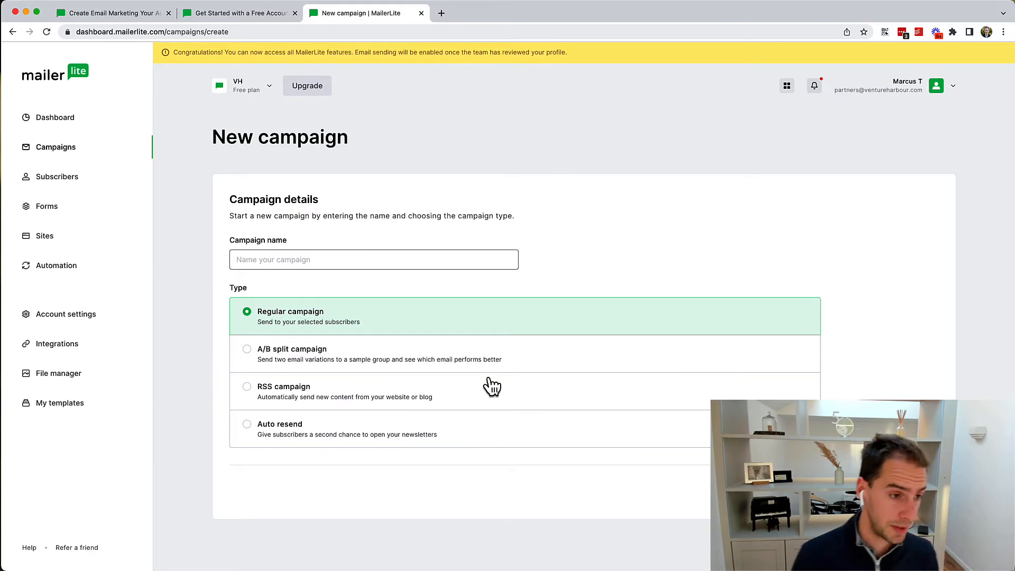
{"action": "left_click", "coordinate": [335, 260]}
{"action": "type", "text": "Test"}
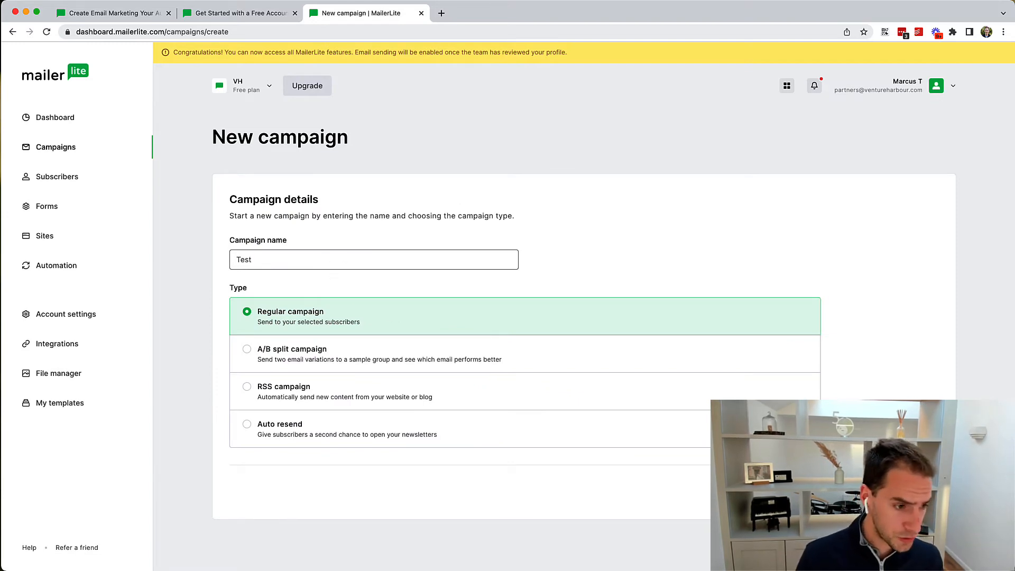
{"action": "key", "text": "Return"}
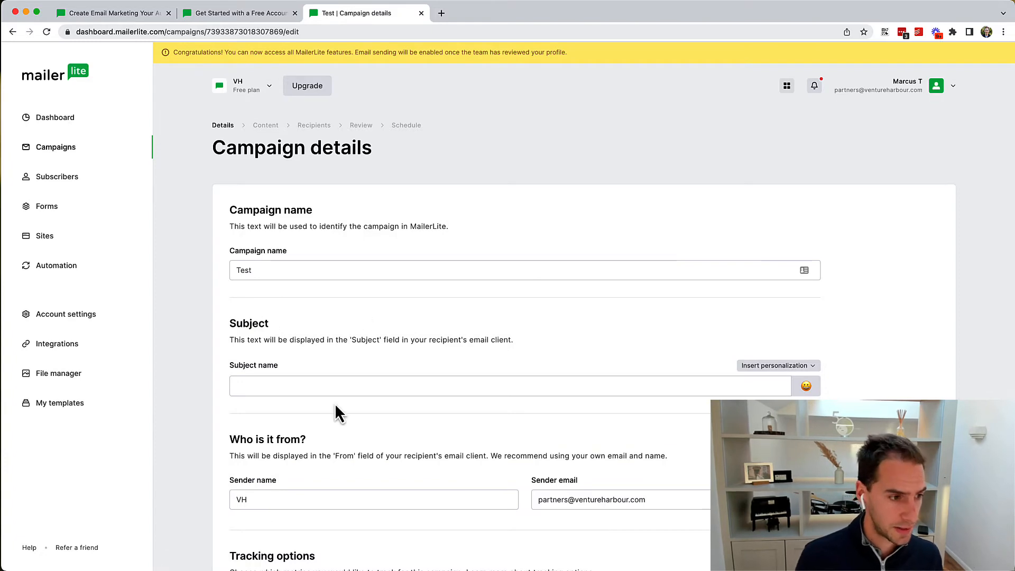
Step: Set the campaign subject to 'Test' and continue to the content step
{"action": "left_click", "coordinate": [324, 379]}
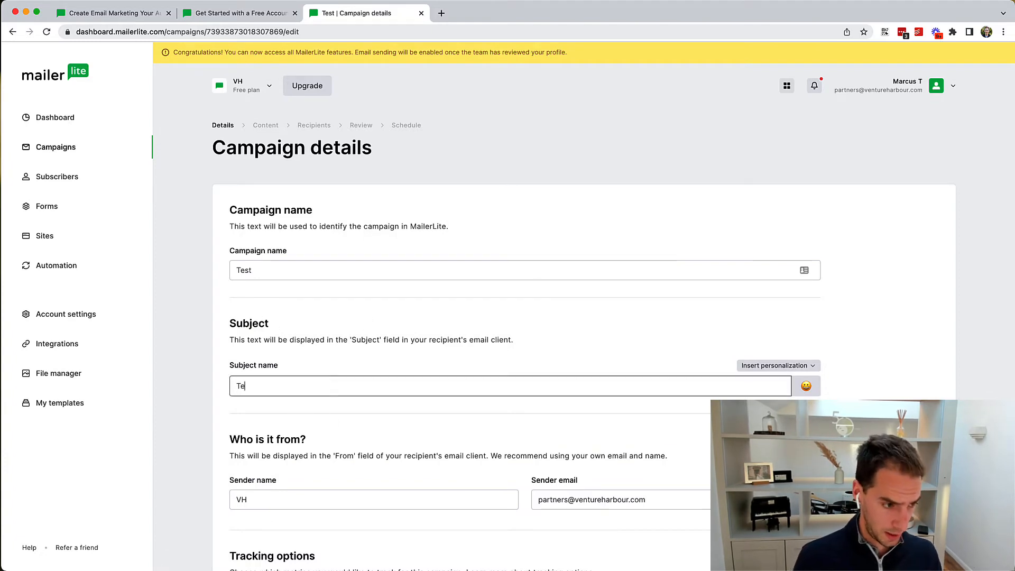
{"action": "type", "text": "Test"}
{"action": "scroll", "coordinate": [465, 441], "scroll_direction": "down", "scroll_amount": 5}
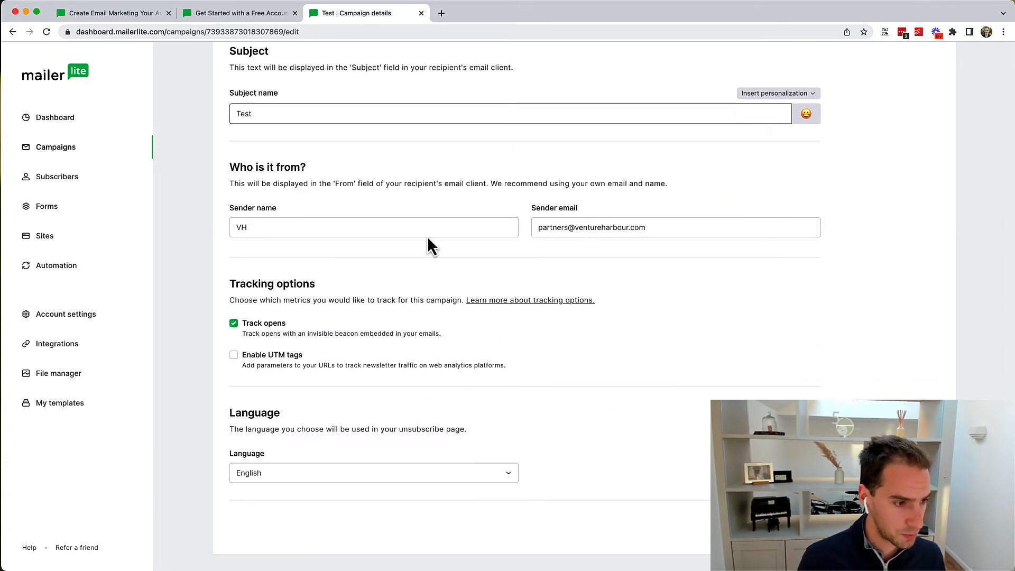
{"action": "left_click", "coordinate": [790, 527]}
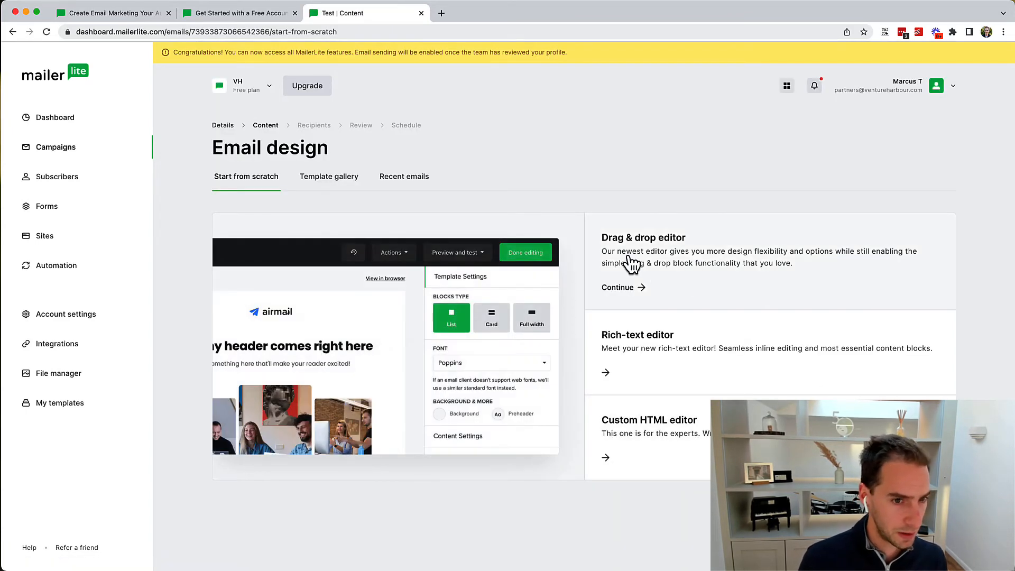
Step: Browse the gallery of ready-made email templates
{"action": "left_click", "coordinate": [332, 177]}
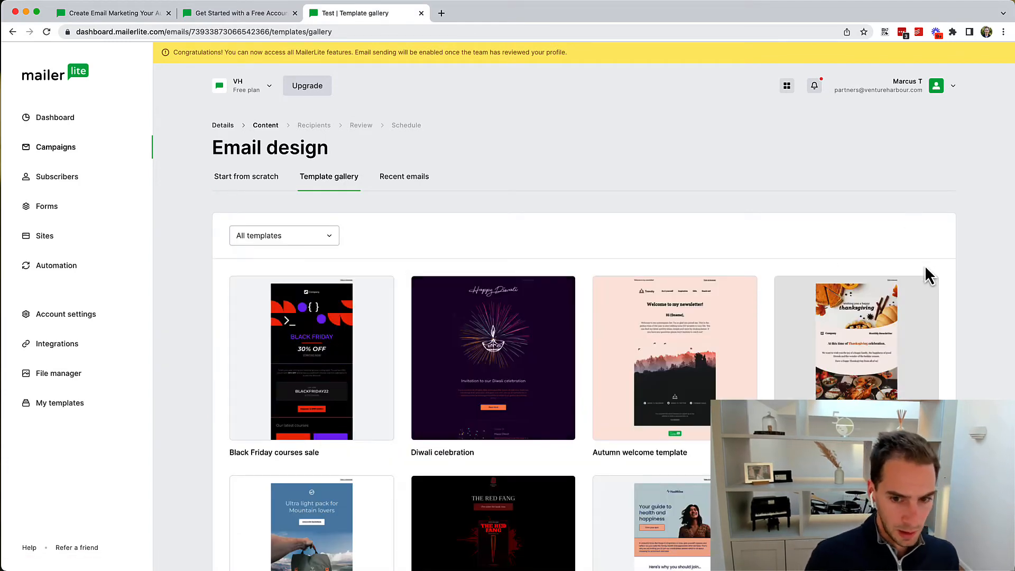
{"action": "scroll", "coordinate": [990, 288], "scroll_direction": "down", "scroll_amount": 6}
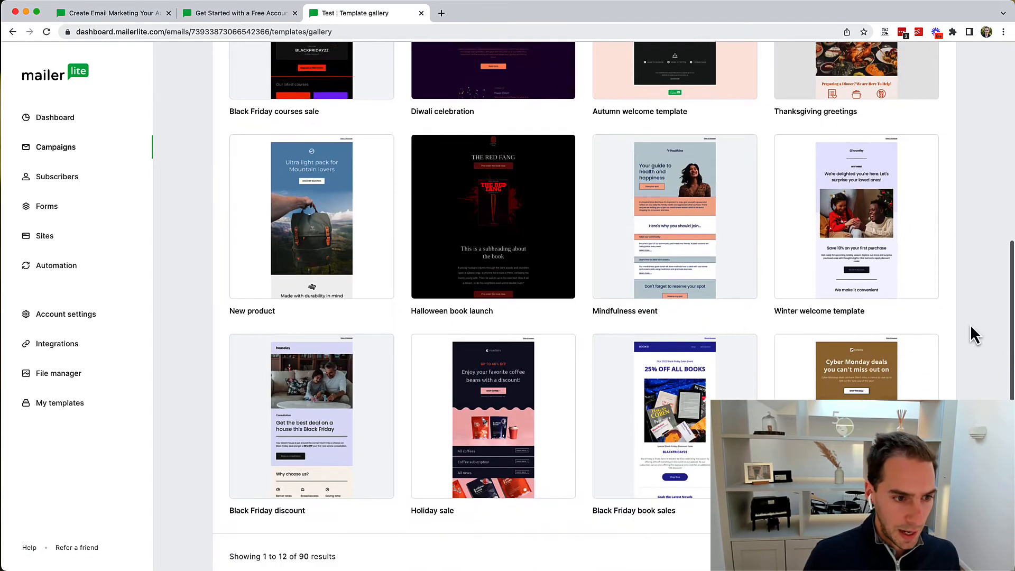
{"action": "scroll", "coordinate": [969, 324], "scroll_direction": "down", "scroll_amount": 1}
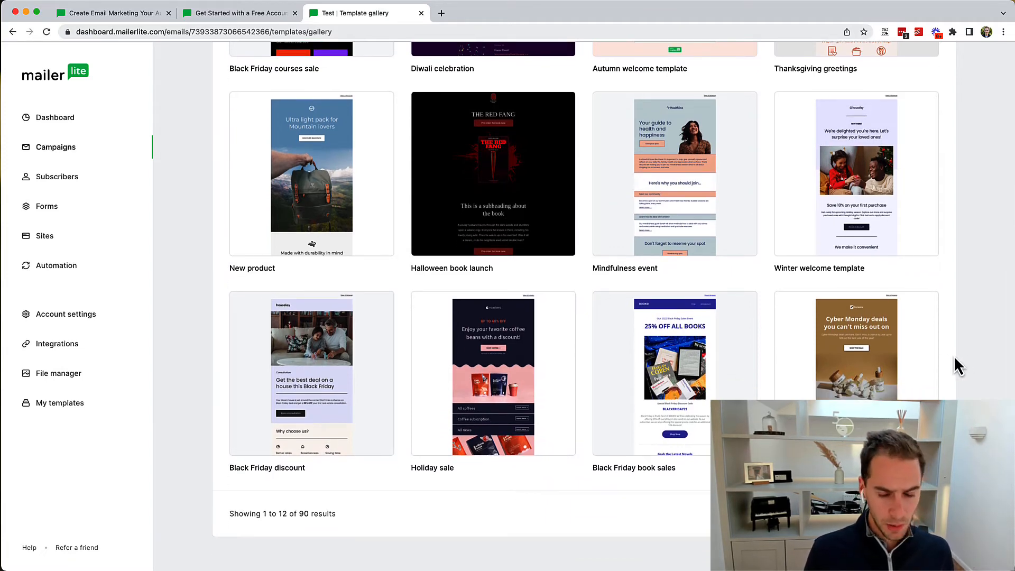
{"action": "mouse_move", "coordinate": [893, 350]}
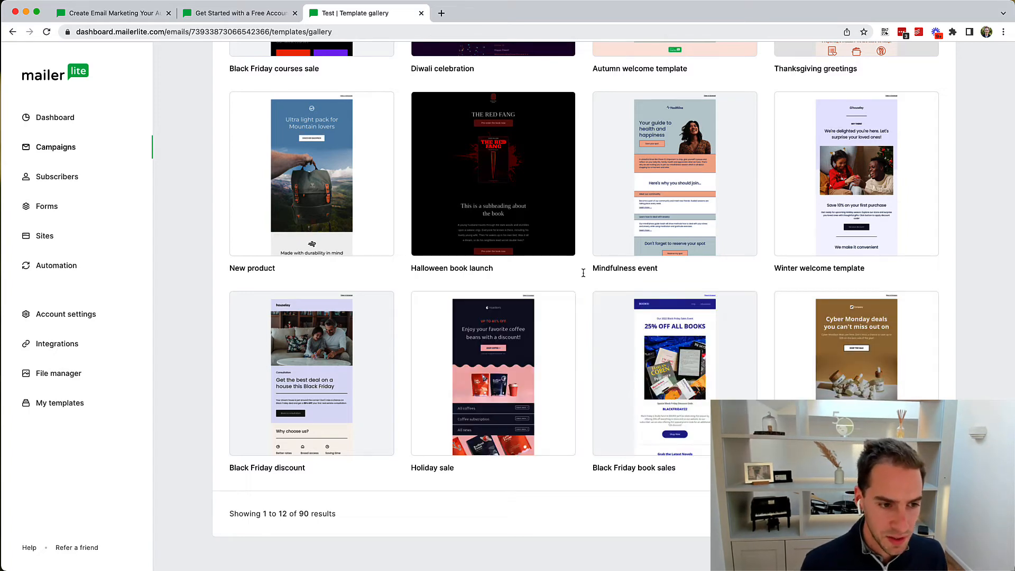
{"action": "mouse_move", "coordinate": [516, 445]}
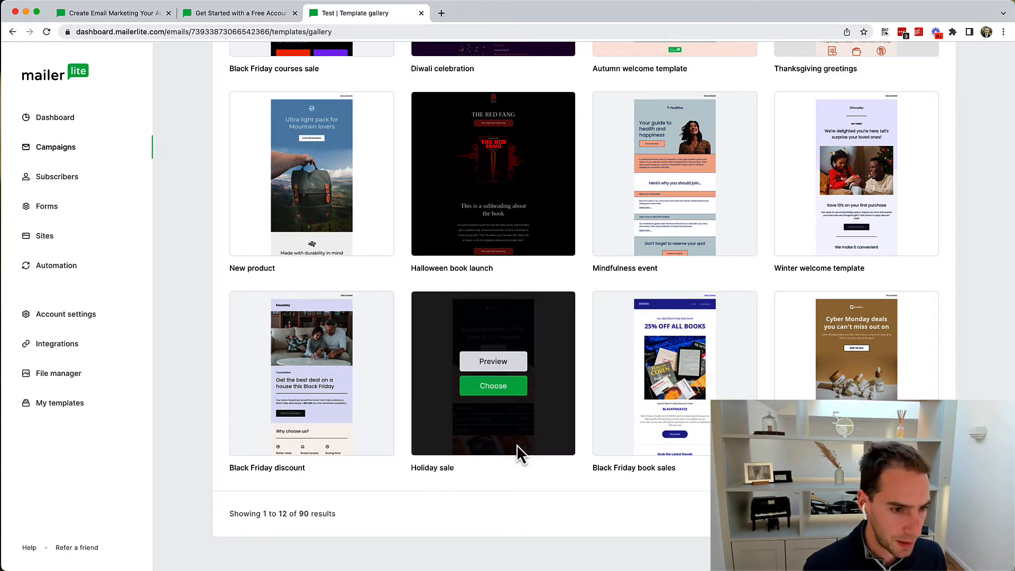
{"action": "scroll", "coordinate": [638, 277], "scroll_direction": "up", "scroll_amount": 7}
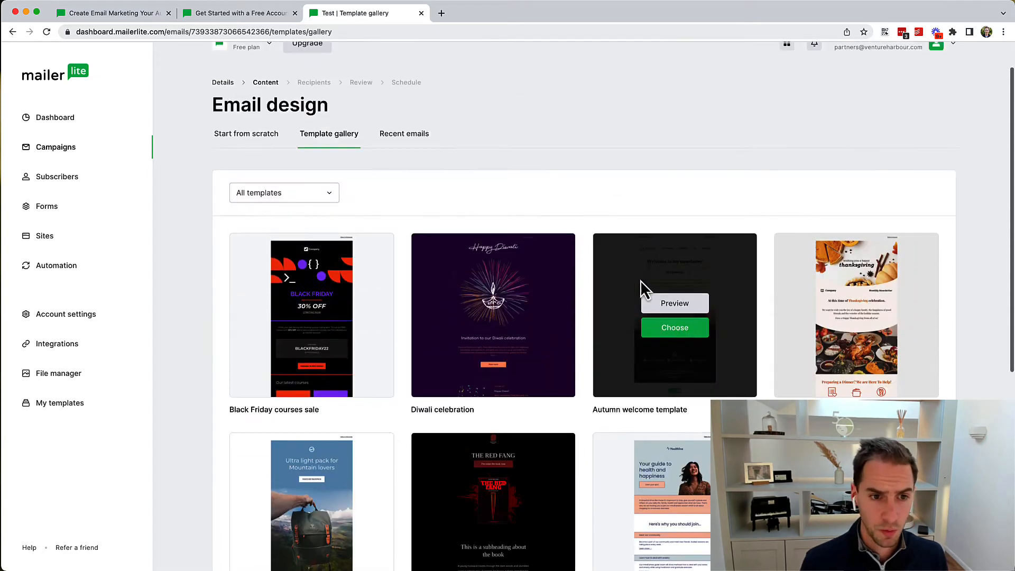
{"action": "scroll", "coordinate": [640, 280], "scroll_direction": "up", "scroll_amount": 1}
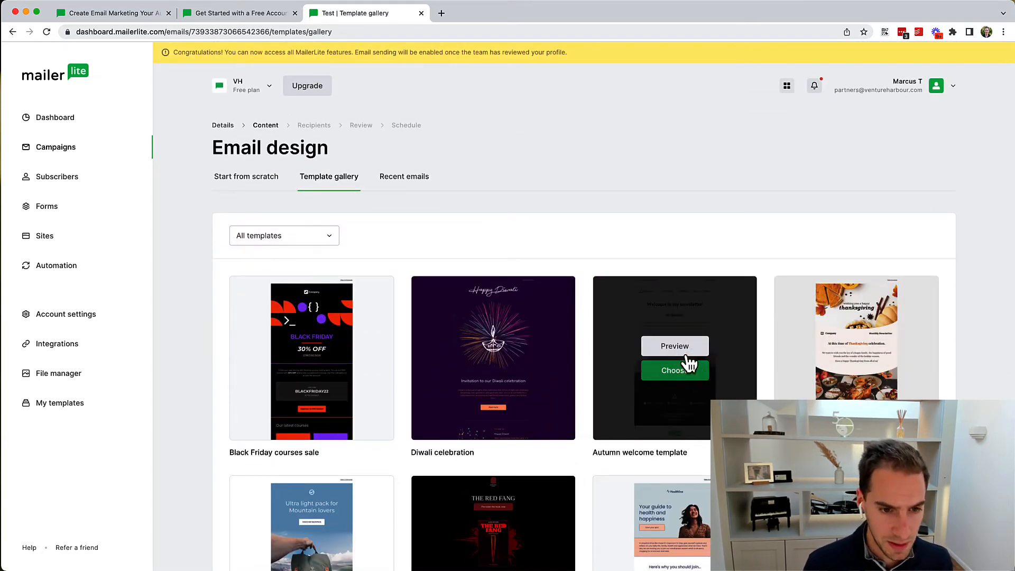
Step: Preview the Autumn welcome template at full size and scroll through it
{"action": "left_click", "coordinate": [677, 347]}
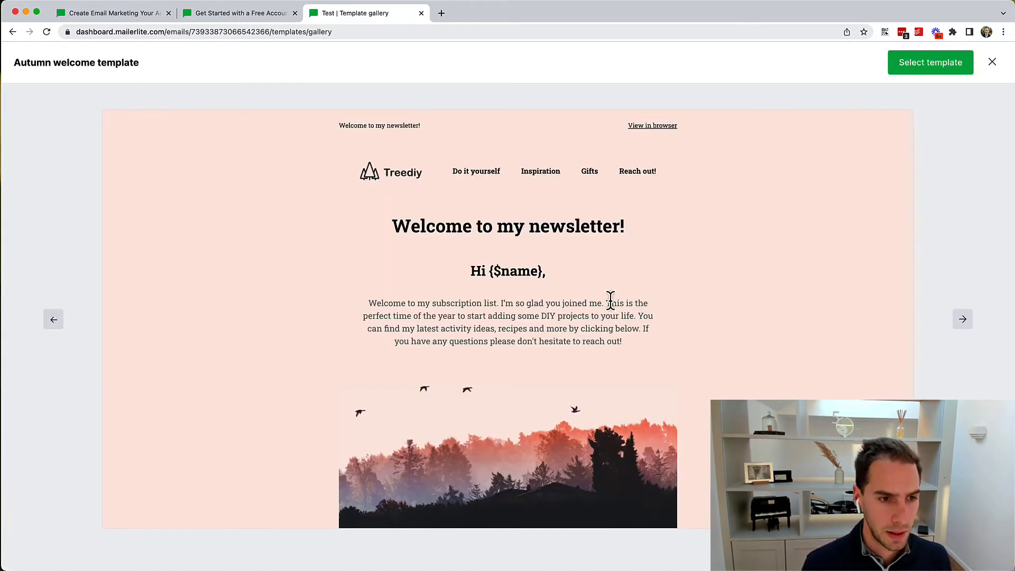
{"action": "scroll", "coordinate": [610, 300], "scroll_direction": "down", "scroll_amount": 5}
{"action": "scroll", "coordinate": [610, 300], "scroll_direction": "up", "scroll_amount": 5}
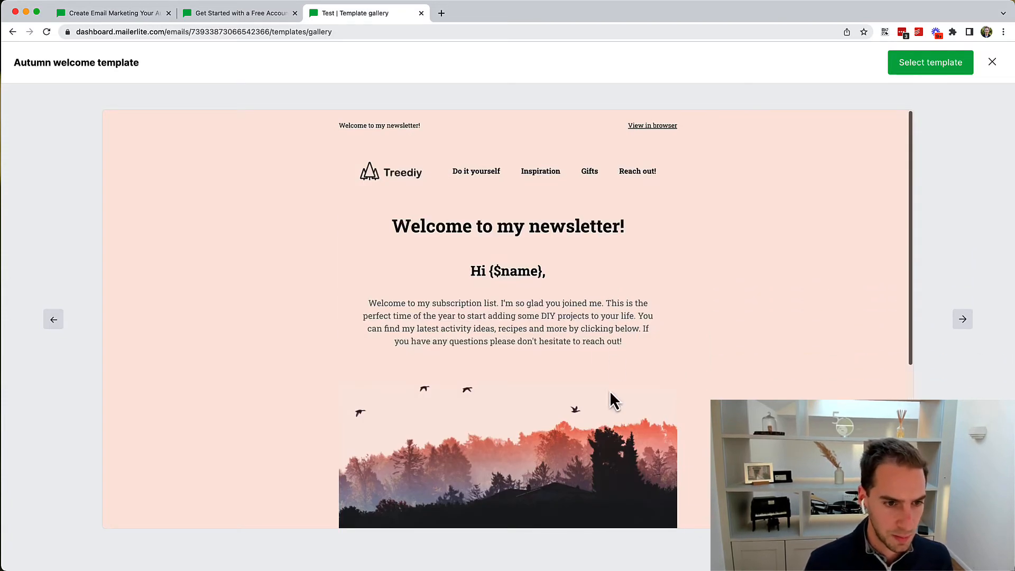
{"action": "triple_click", "coordinate": [506, 316]}
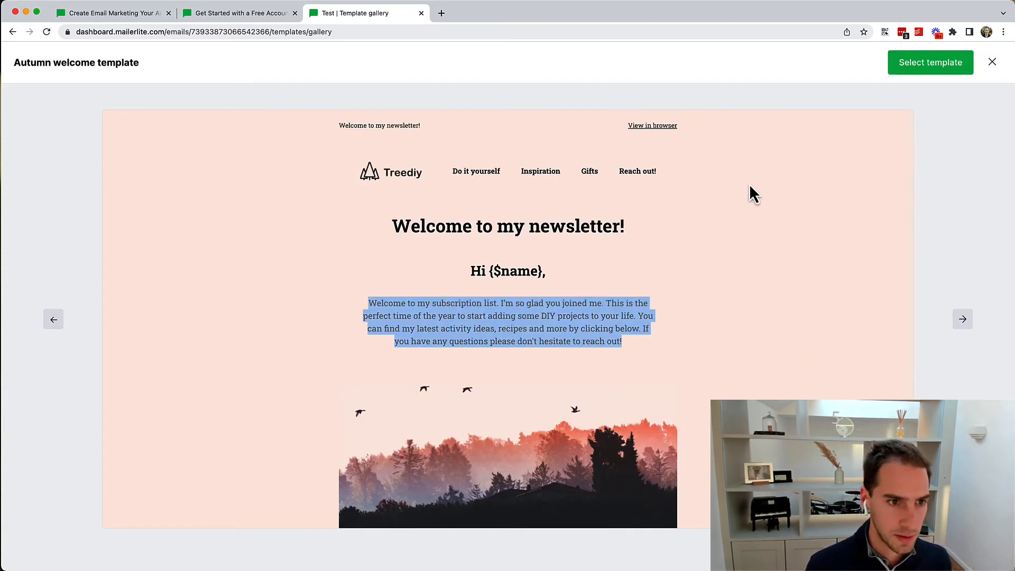
Step: Start editing with the Autumn welcome template and select the welcome paragraph
{"action": "left_click", "coordinate": [919, 72]}
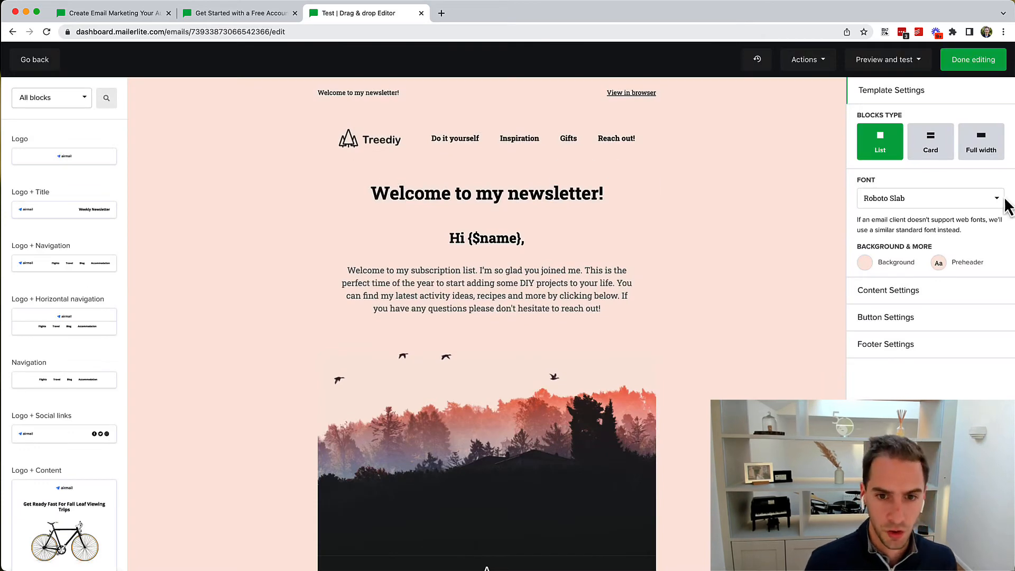
{"action": "left_click", "coordinate": [557, 310]}
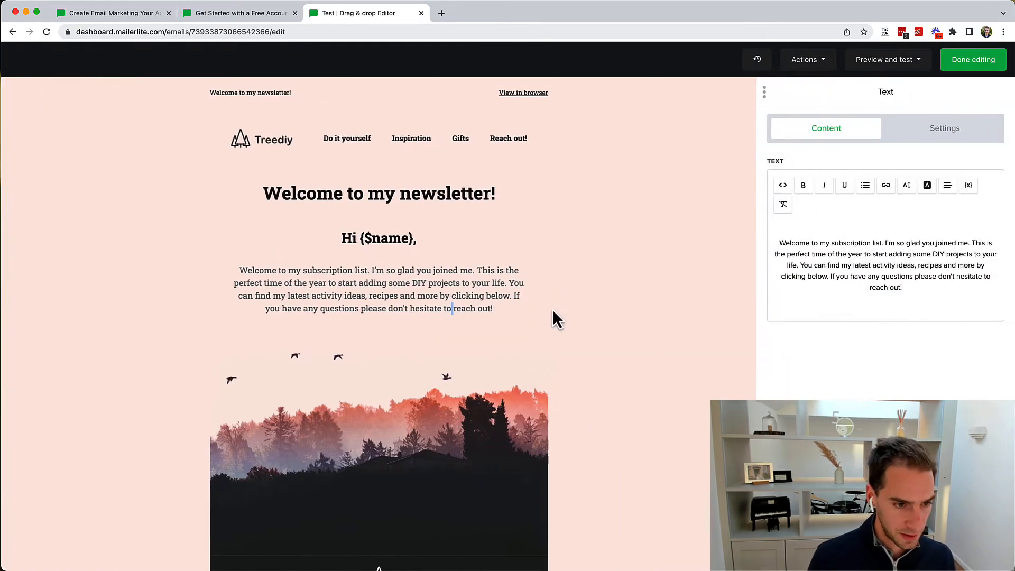
{"action": "triple_click", "coordinate": [450, 299]}
{"action": "left_click", "coordinate": [470, 299]}
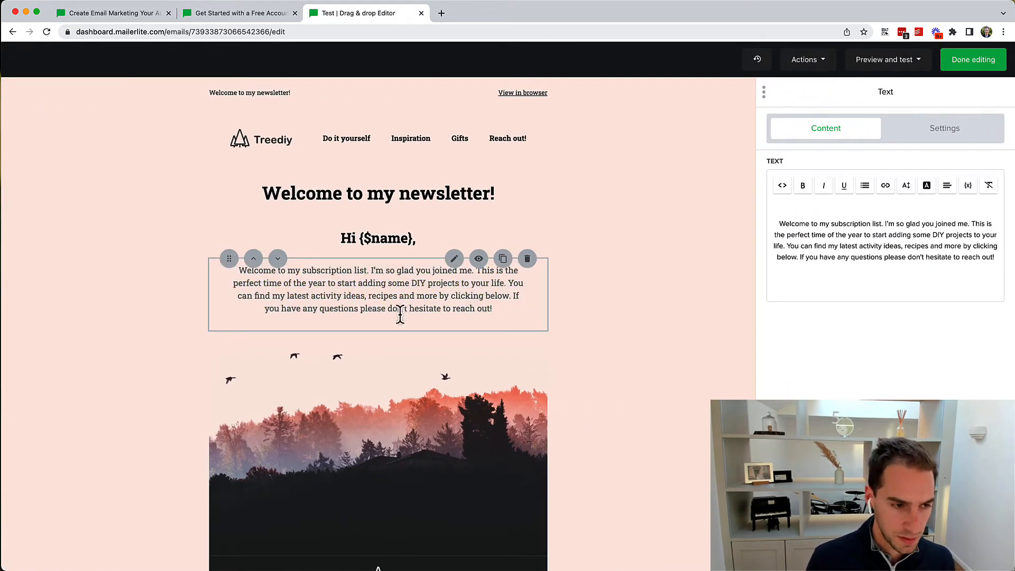
{"action": "left_click_drag", "start_coordinate": [371, 288], "coordinate": [417, 298]}
{"action": "left_click", "coordinate": [416, 298]}
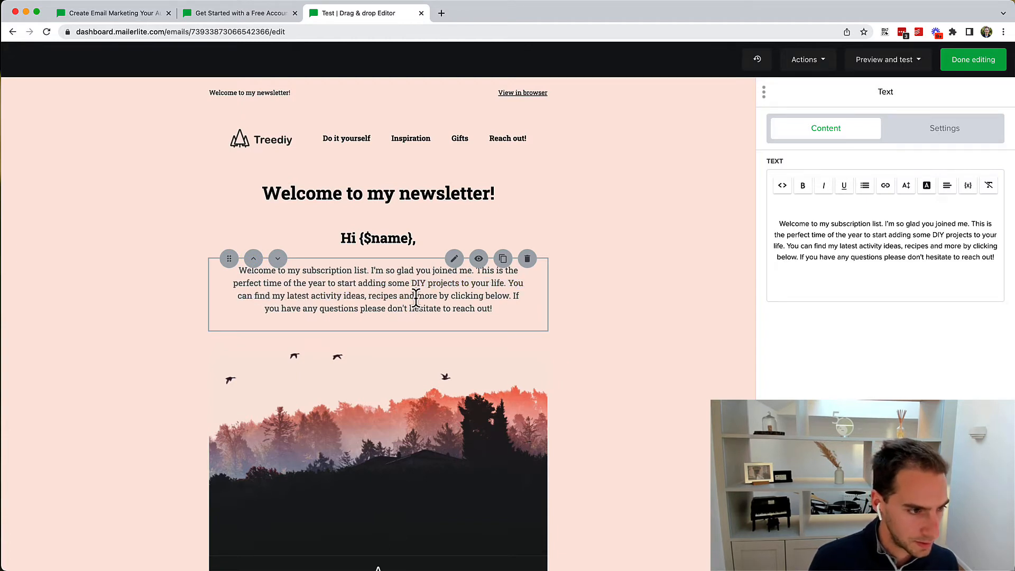
{"action": "double_click", "coordinate": [374, 295]}
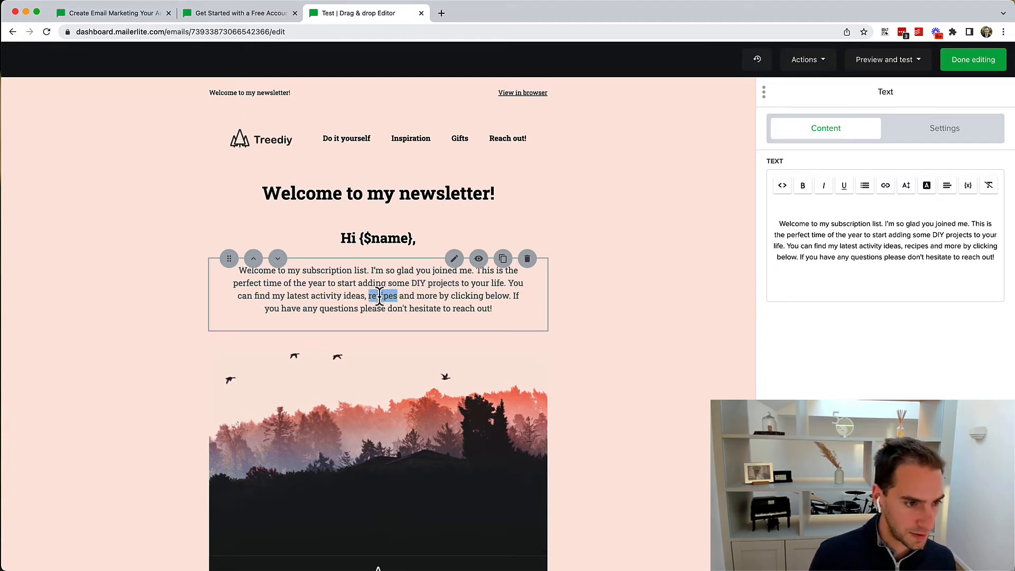
Step: Insert '123' at the start of the welcome paragraph in the side text editor
{"action": "left_click", "coordinate": [873, 251]}
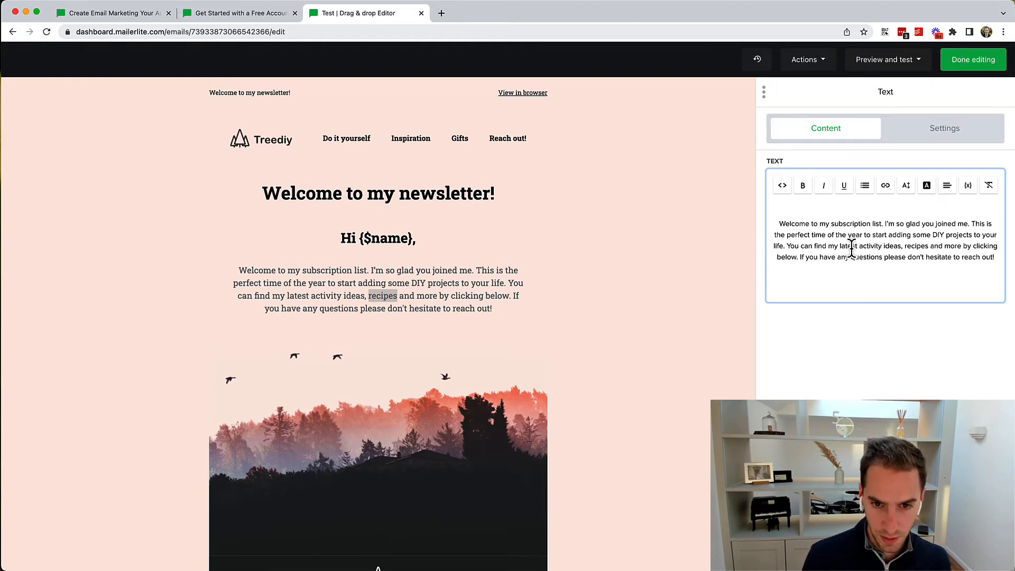
{"action": "left_click", "coordinate": [777, 226]}
{"action": "type", "text": "123"}
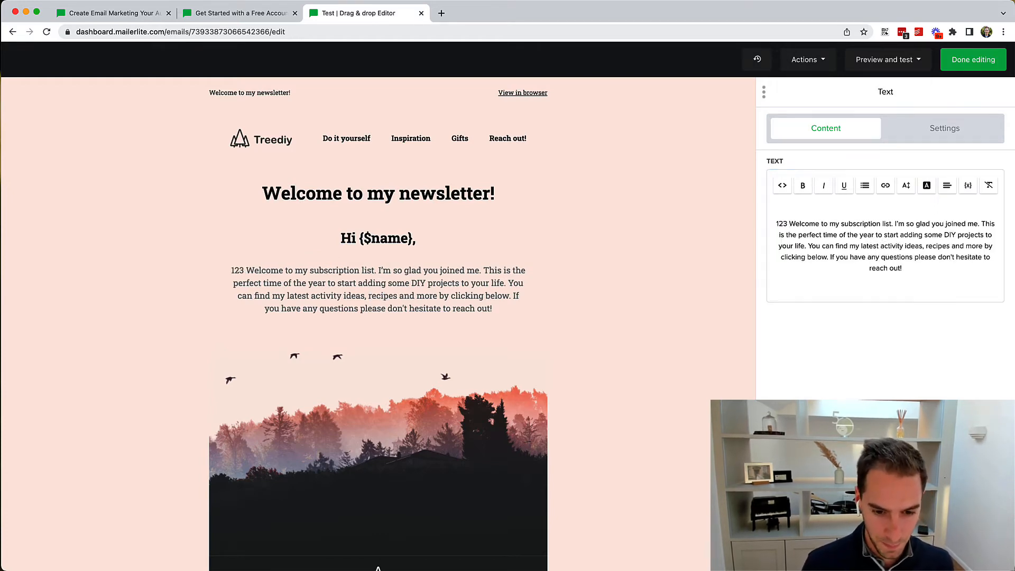
{"action": "left_click", "coordinate": [444, 338]}
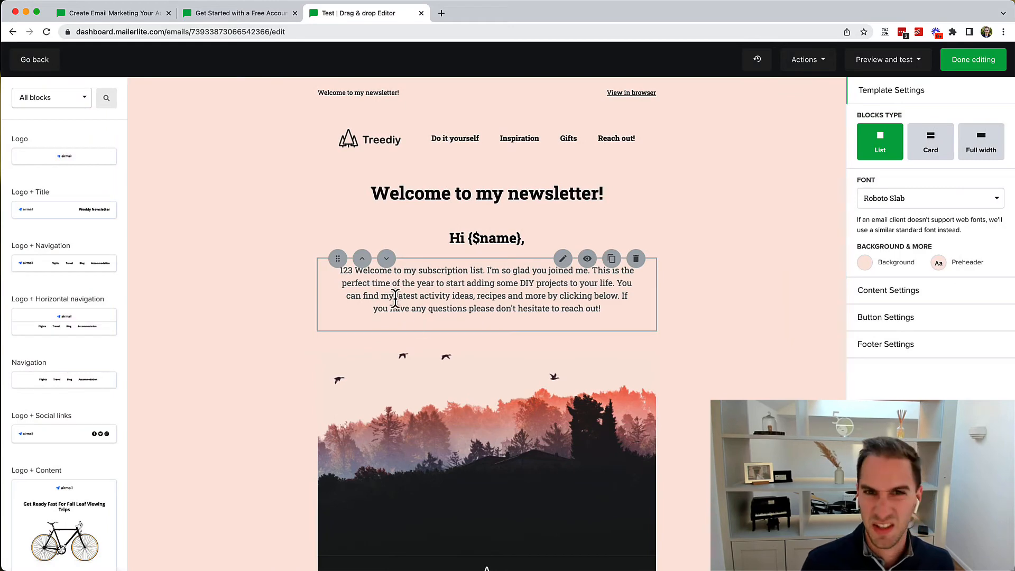
{"action": "left_click", "coordinate": [345, 285]}
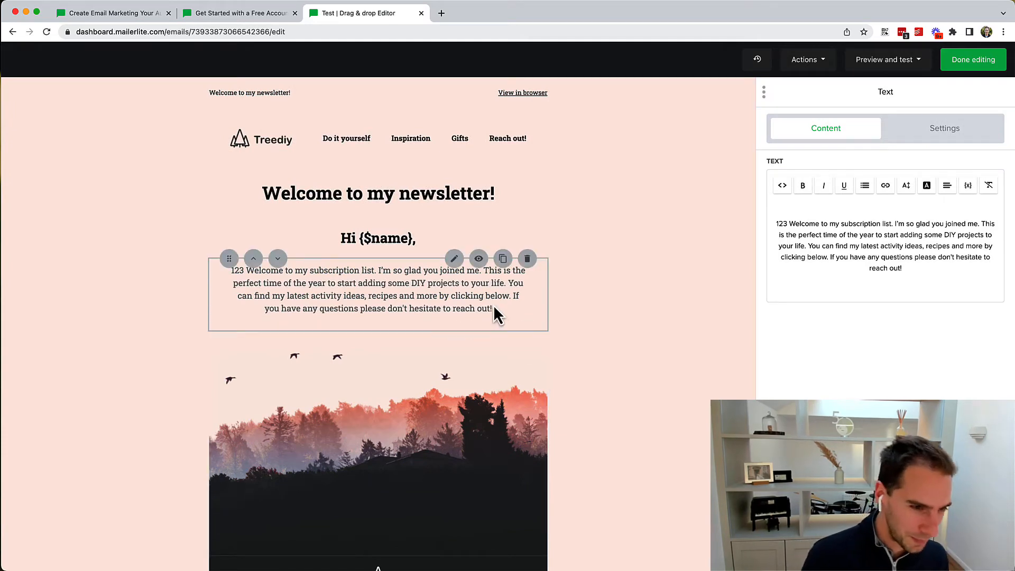
Step: Move the forest image above the welcome paragraph, keeping the logo header on top
{"action": "left_click", "coordinate": [277, 258]}
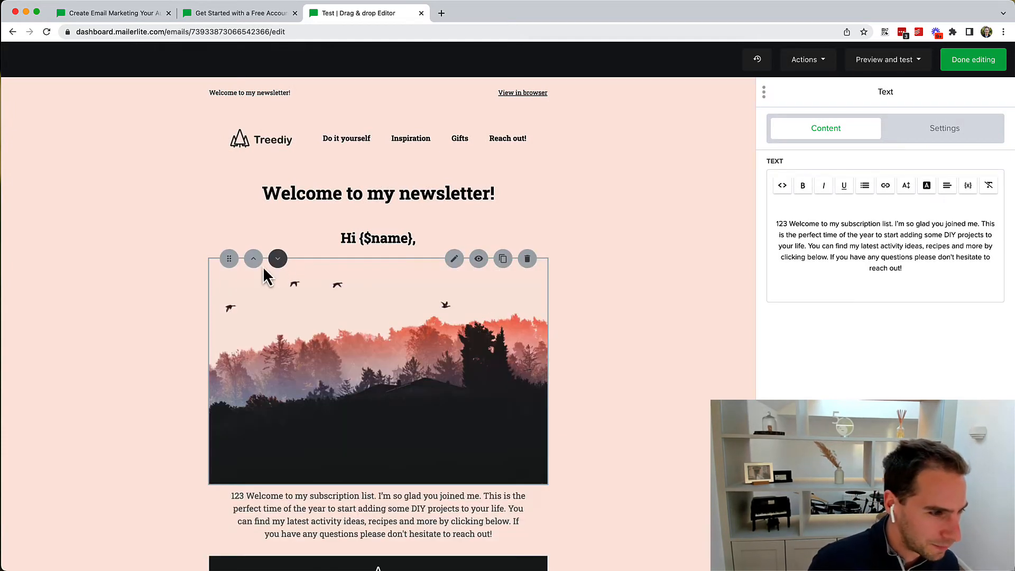
{"action": "left_click_drag", "start_coordinate": [229, 259], "coordinate": [329, 337]}
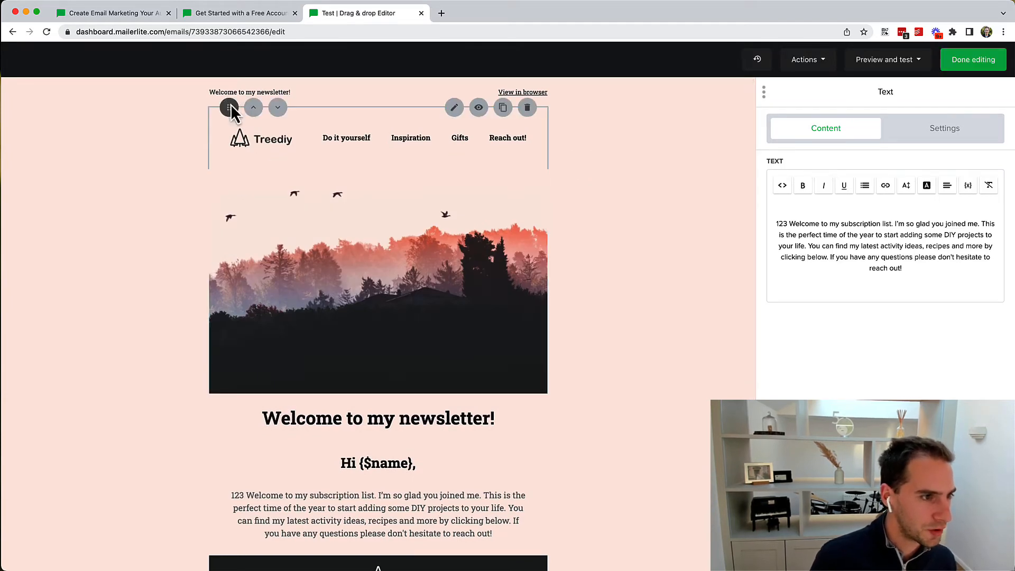
{"action": "mouse_move", "coordinate": [229, 107]}
{"action": "left_mouse_down"}
{"action": "mouse_move", "coordinate": [255, 395]}
{"action": "mouse_move", "coordinate": [227, 349]}
{"action": "mouse_move", "coordinate": [238, 343]}
{"action": "mouse_move", "coordinate": [272, 200]}
{"action": "mouse_move", "coordinate": [241, 120]}
{"action": "left_mouse_up"}
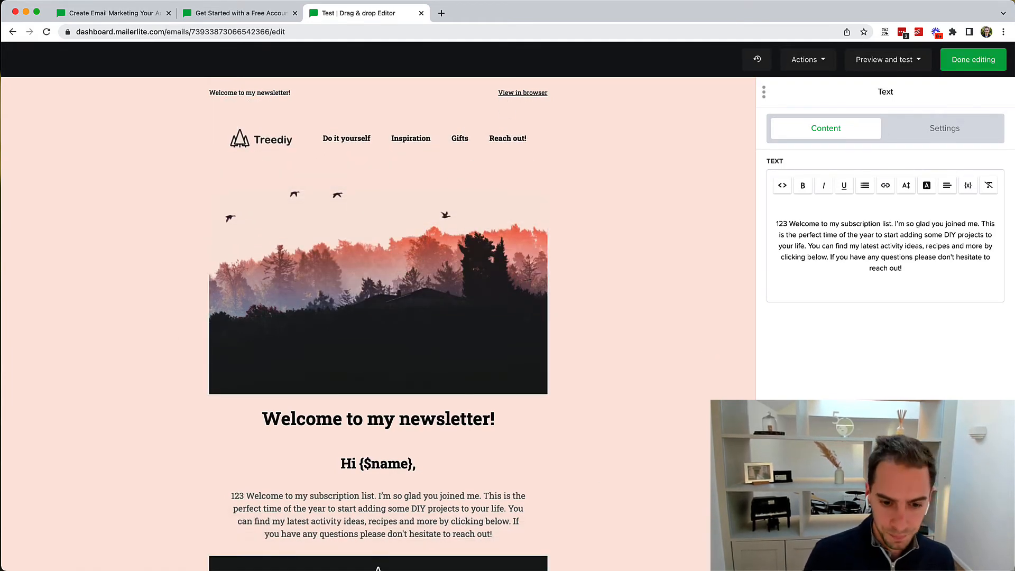
{"action": "left_click", "coordinate": [784, 391]}
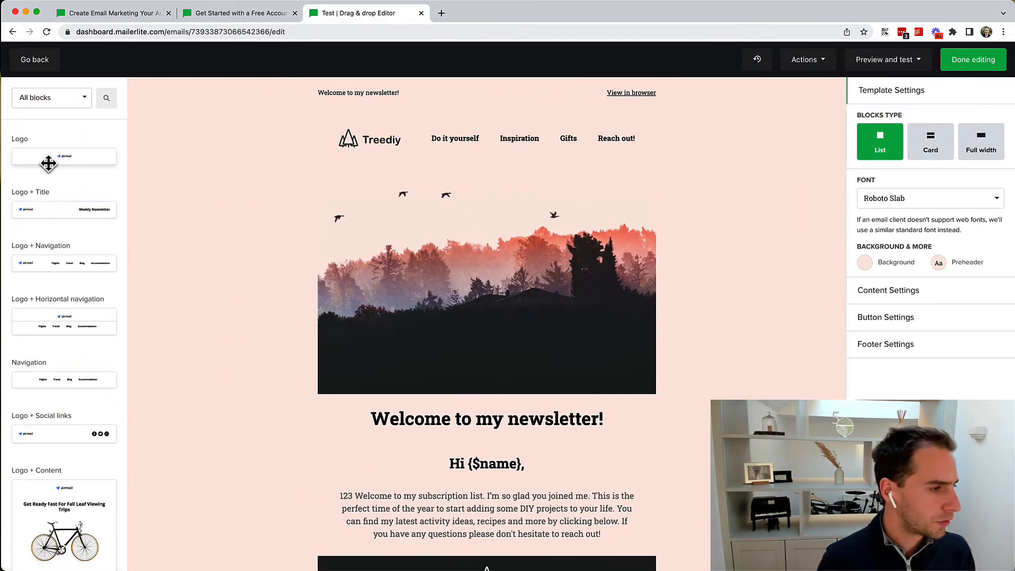
Step: Add the Lovemyjob pink t-shirt '1 product aligned right' E-commerce block below the image
{"action": "scroll", "coordinate": [48, 164], "scroll_direction": "down", "scroll_amount": 15}
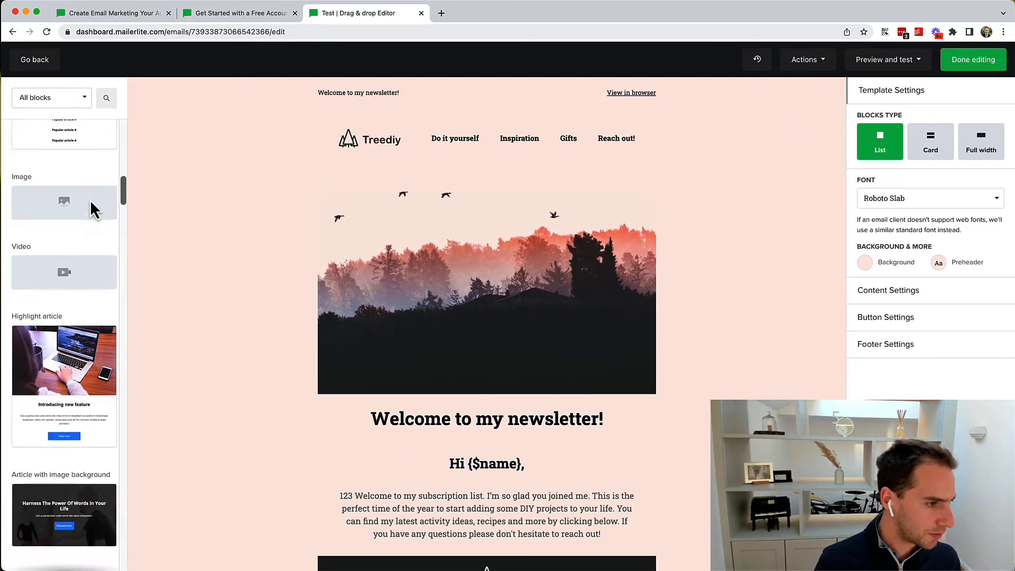
{"action": "scroll", "coordinate": [93, 209], "scroll_direction": "down", "scroll_amount": 3}
{"action": "left_click", "coordinate": [79, 99]}
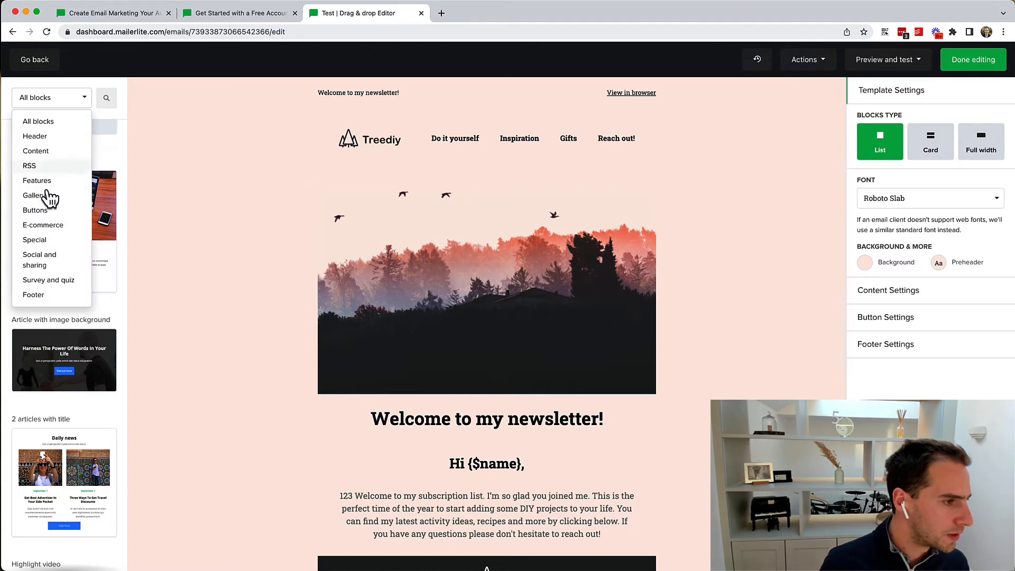
{"action": "left_click", "coordinate": [44, 225]}
{"action": "scroll", "coordinate": [32, 224], "scroll_direction": "down", "scroll_amount": 1}
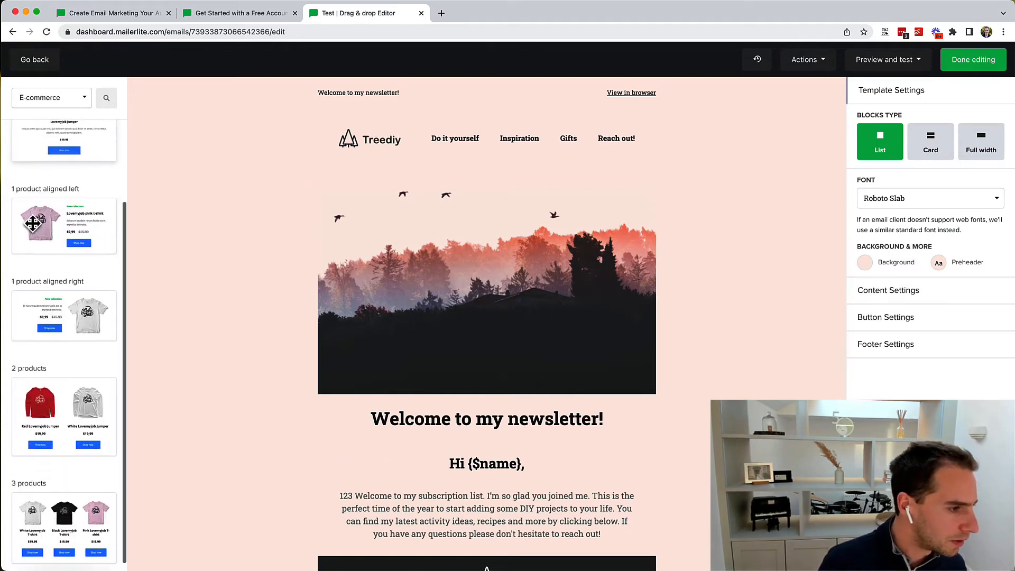
{"action": "scroll", "coordinate": [32, 224], "scroll_direction": "down", "scroll_amount": 5}
{"action": "left_click_drag", "start_coordinate": [47, 304], "coordinate": [435, 204]}
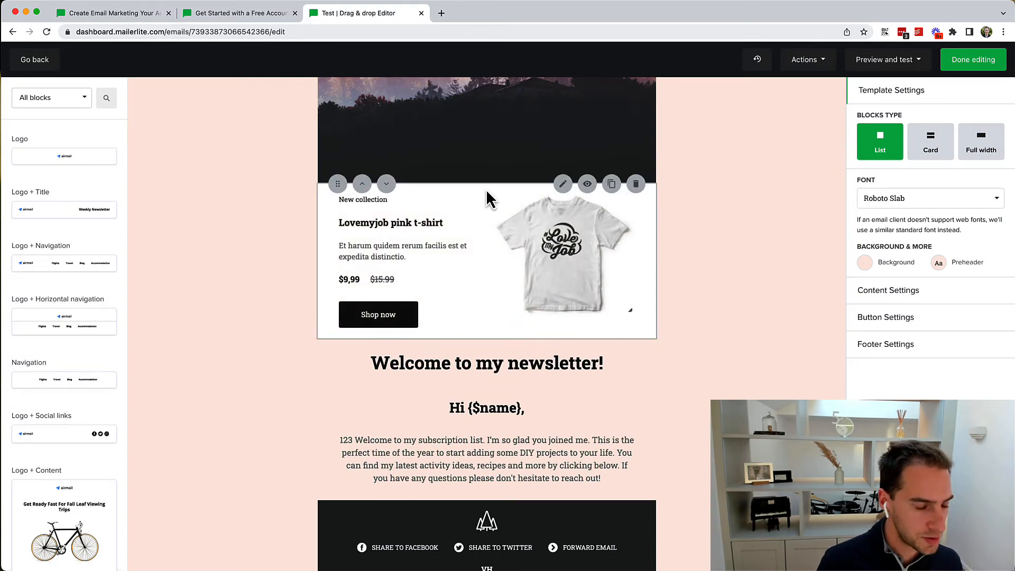
{"action": "left_click", "coordinate": [404, 312]}
{"action": "scroll", "coordinate": [818, 365], "scroll_direction": "down", "scroll_amount": 2}
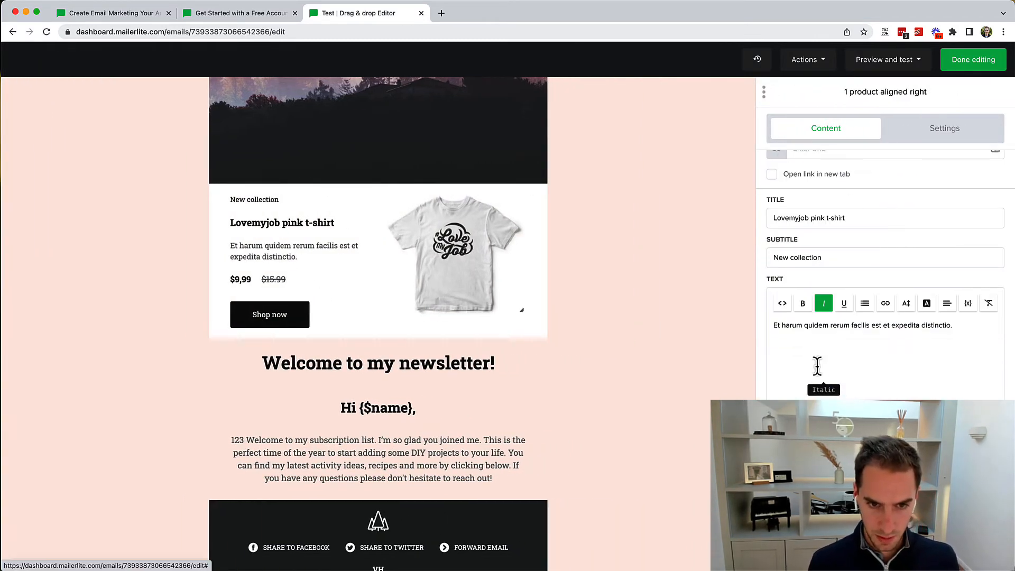
{"action": "scroll", "coordinate": [817, 366], "scroll_direction": "up", "scroll_amount": 2}
{"action": "left_click", "coordinate": [822, 219]}
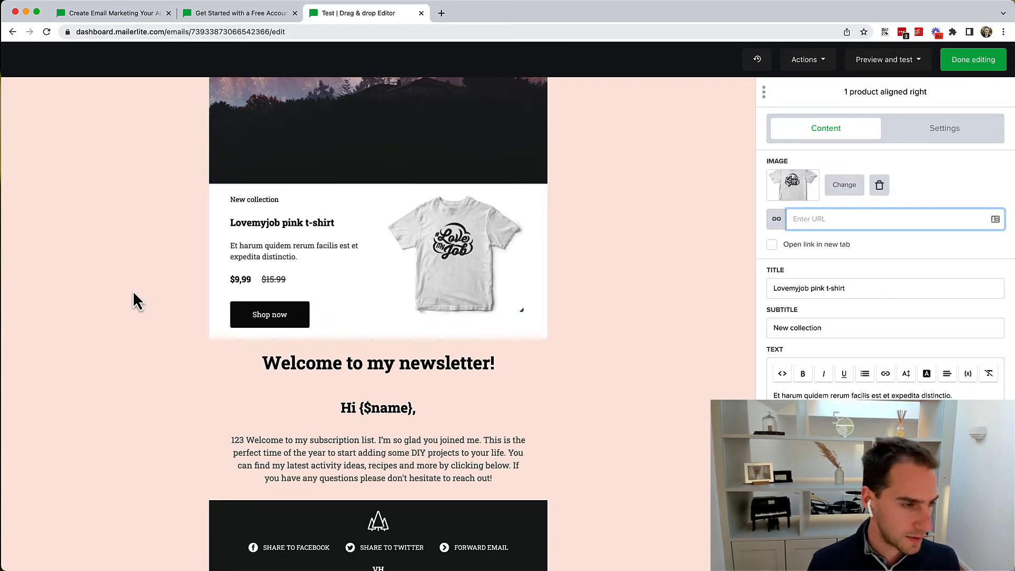
{"action": "left_click", "coordinate": [7, 292]}
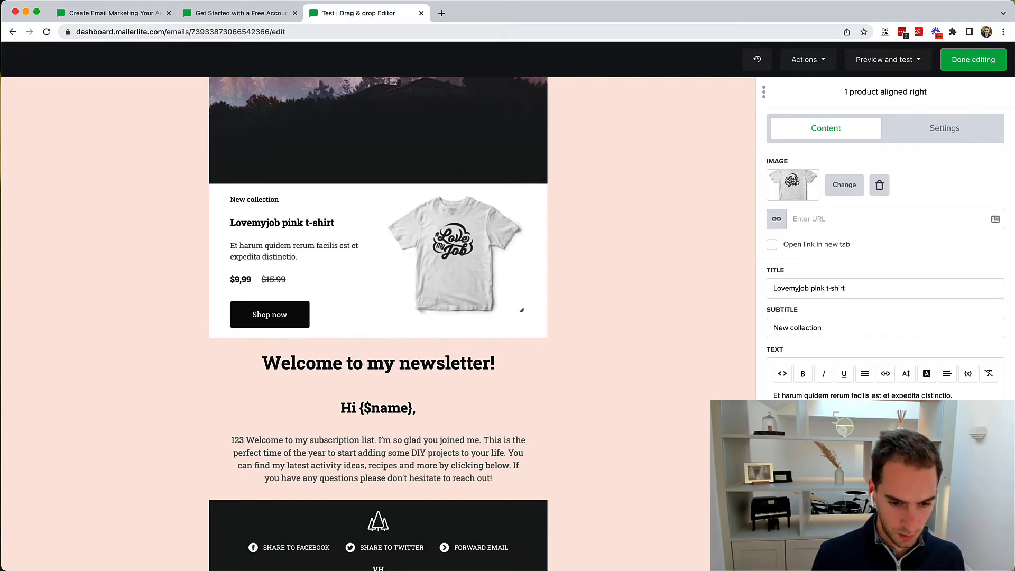
Step: Filter blocks to Survey and quiz and drag a quiz block above the product
{"action": "left_click", "coordinate": [80, 98]}
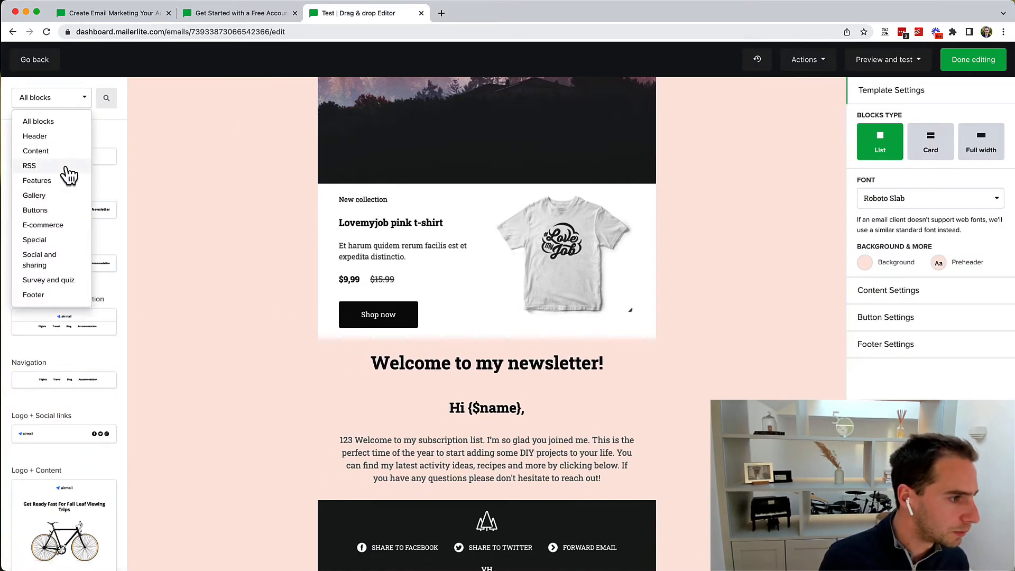
{"action": "left_click", "coordinate": [42, 280]}
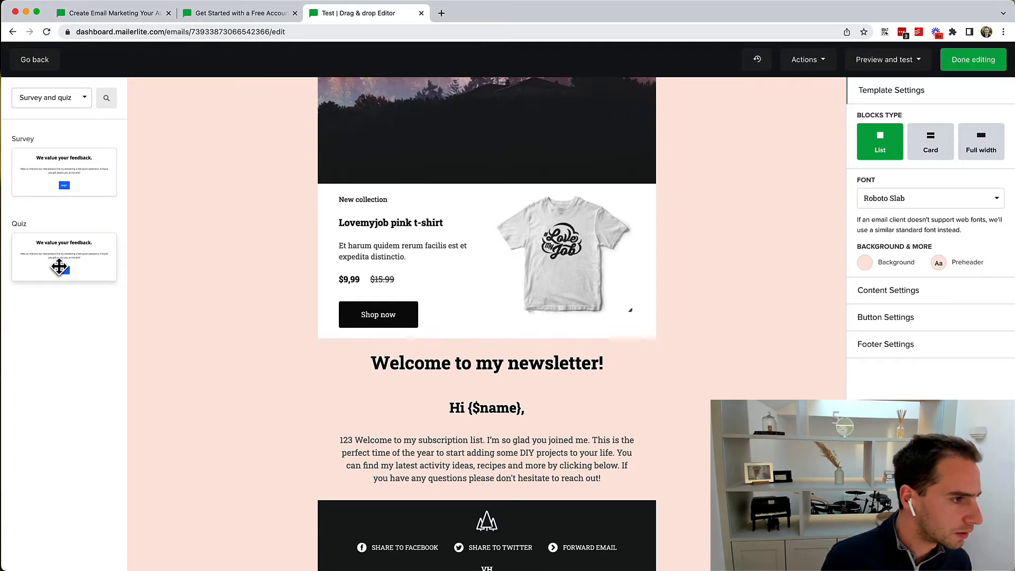
{"action": "left_click_drag", "start_coordinate": [58, 267], "coordinate": [462, 201]}
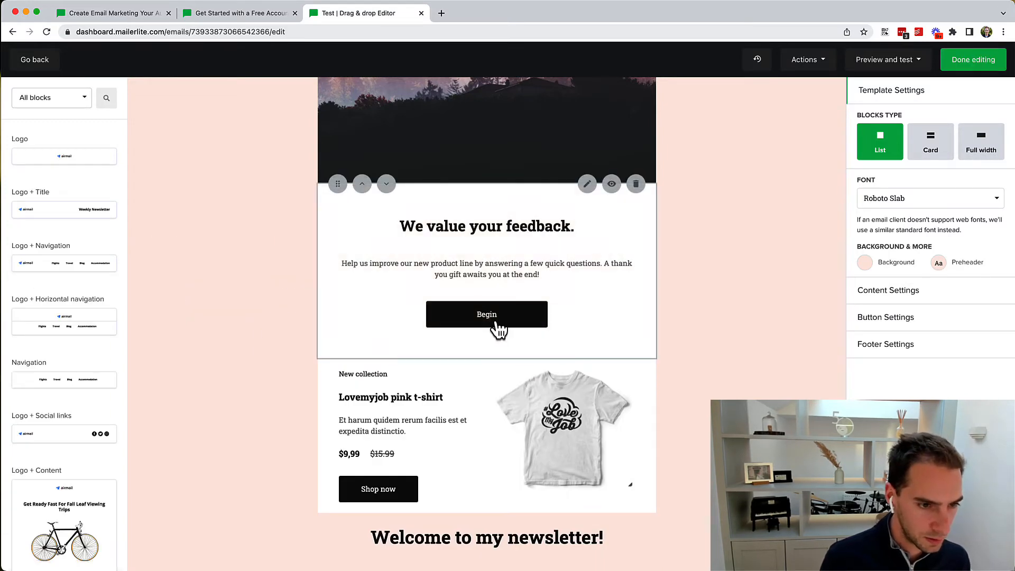
Step: Check the quiz's question settings, then filter the block library to Special blocks and browse them
{"action": "left_click", "coordinate": [497, 329]}
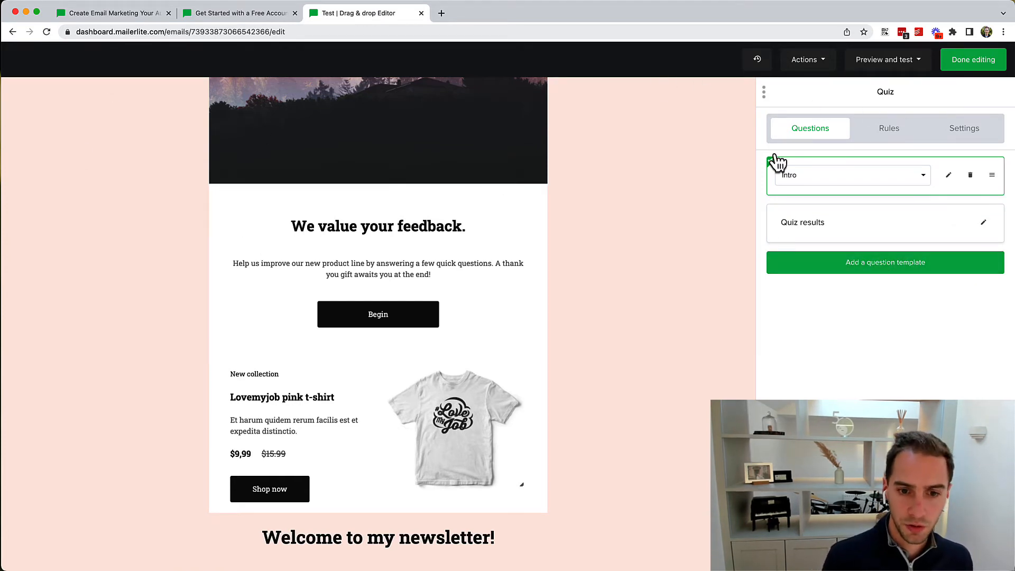
{"action": "left_click", "coordinate": [11, 202]}
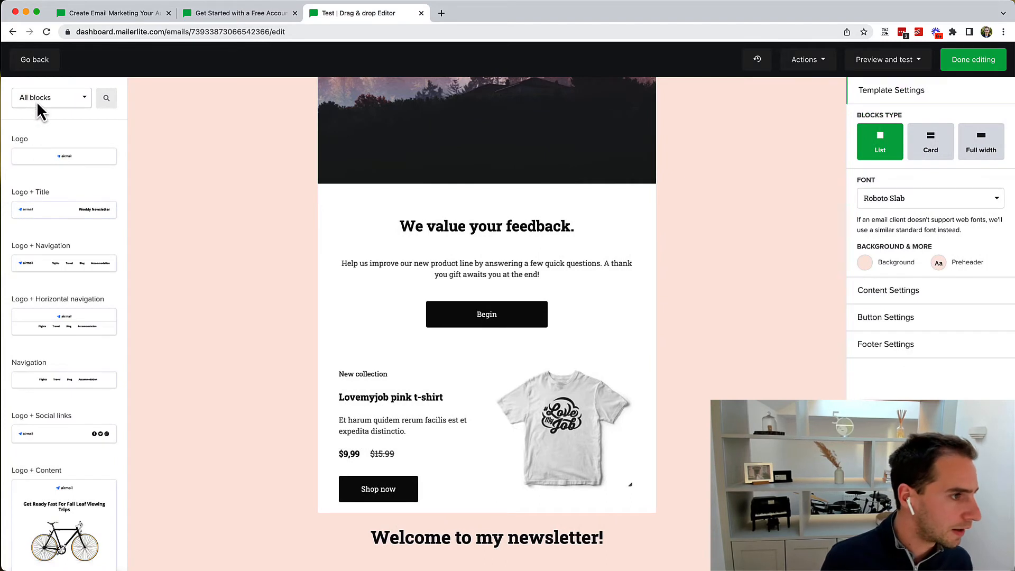
{"action": "left_click", "coordinate": [39, 103]}
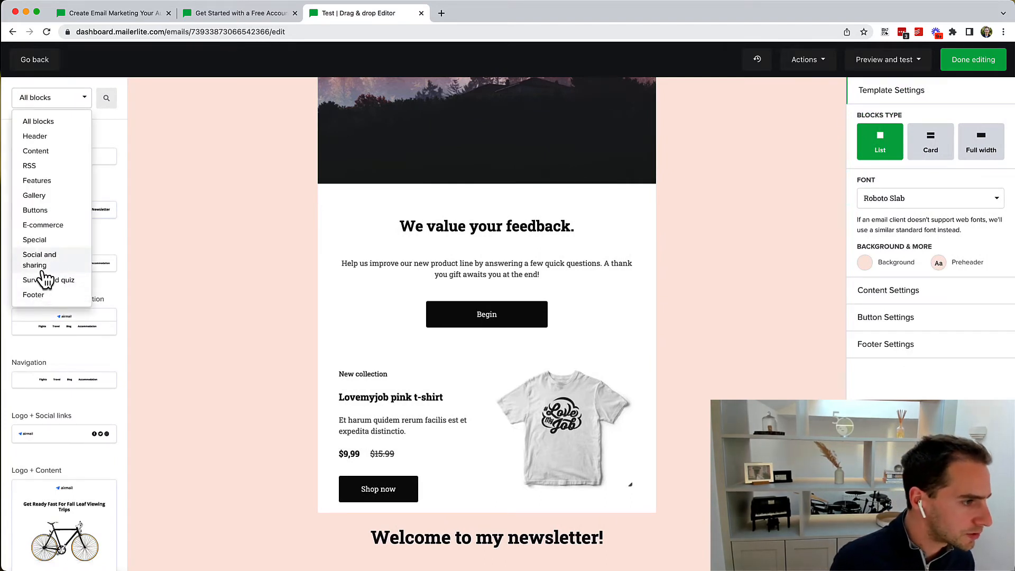
{"action": "left_click", "coordinate": [45, 241]}
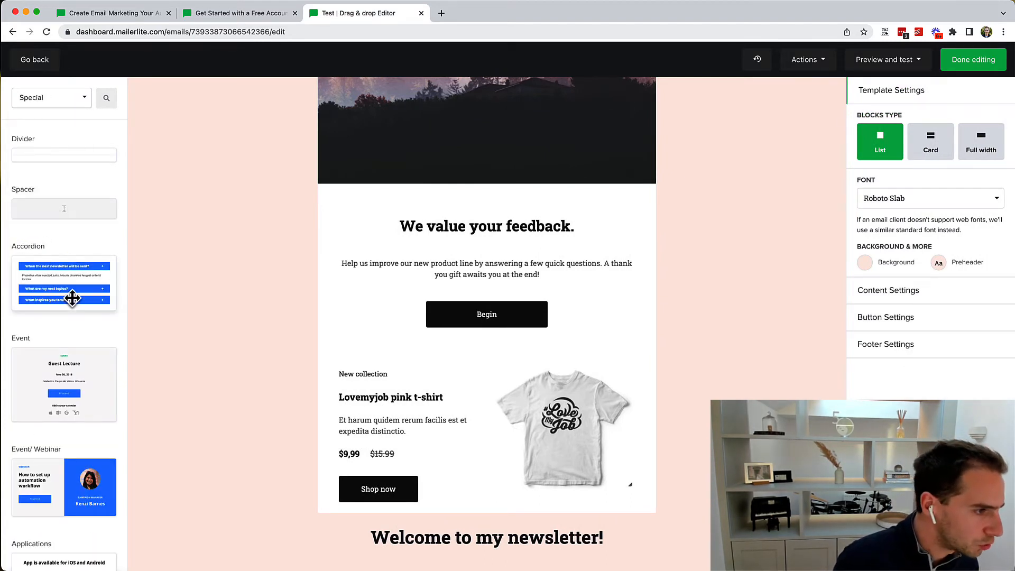
{"action": "scroll", "coordinate": [72, 298], "scroll_direction": "down", "scroll_amount": 1}
{"action": "scroll", "coordinate": [72, 298], "scroll_direction": "down", "scroll_amount": 4}
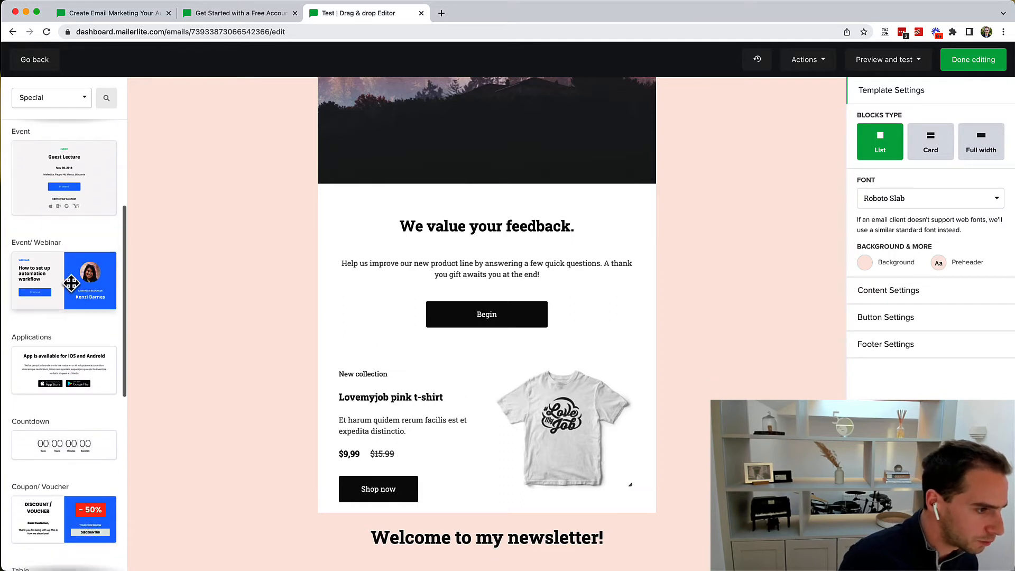
{"action": "scroll", "coordinate": [74, 349], "scroll_direction": "down", "scroll_amount": 3}
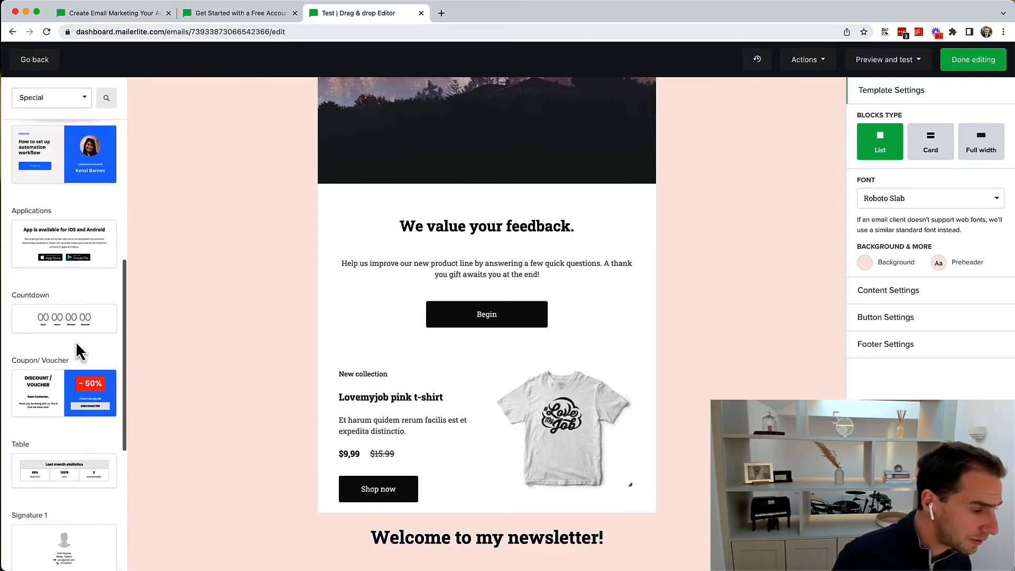
{"action": "scroll", "coordinate": [78, 351], "scroll_direction": "down", "scroll_amount": 7}
{"action": "scroll", "coordinate": [78, 347], "scroll_direction": "up", "scroll_amount": 6}
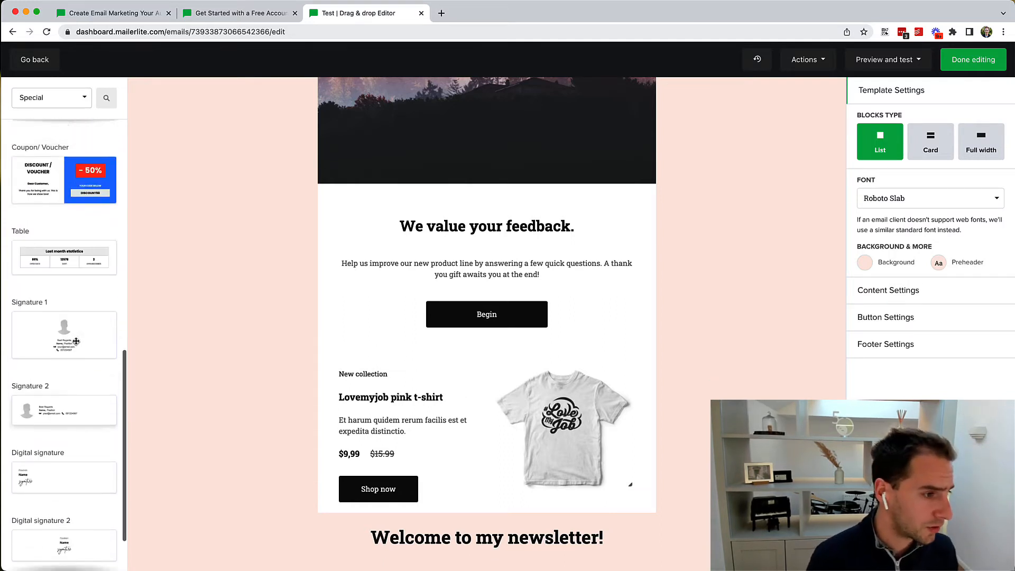
{"action": "scroll", "coordinate": [76, 341], "scroll_direction": "up", "scroll_amount": 8}
Step: Browse the Features block category, then switch the library back to All blocks
{"action": "left_click", "coordinate": [54, 101]}
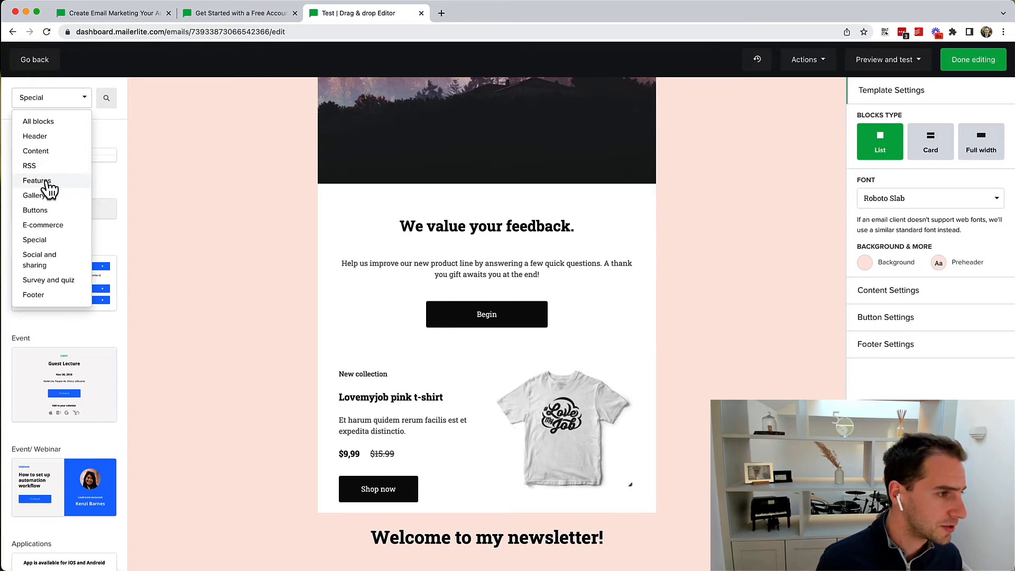
{"action": "left_click", "coordinate": [42, 181]}
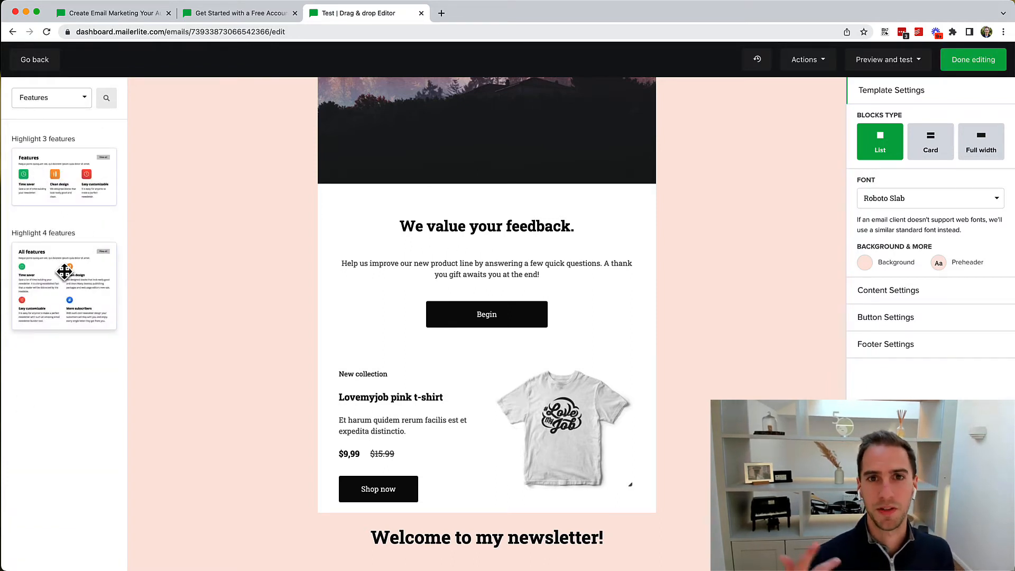
{"action": "left_click", "coordinate": [58, 101]}
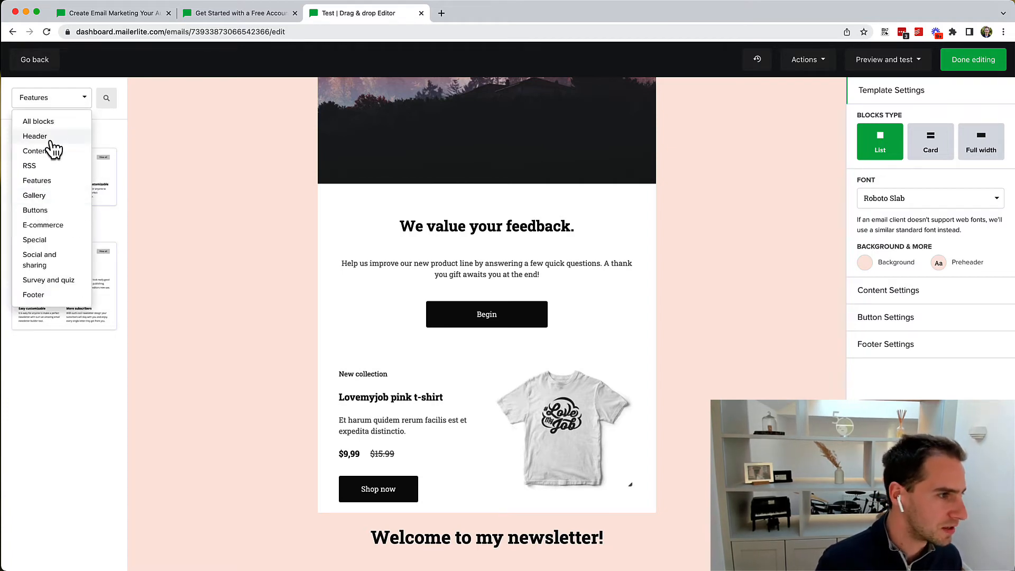
{"action": "left_click", "coordinate": [42, 121]}
{"action": "scroll", "coordinate": [46, 302], "scroll_direction": "down", "scroll_amount": 20}
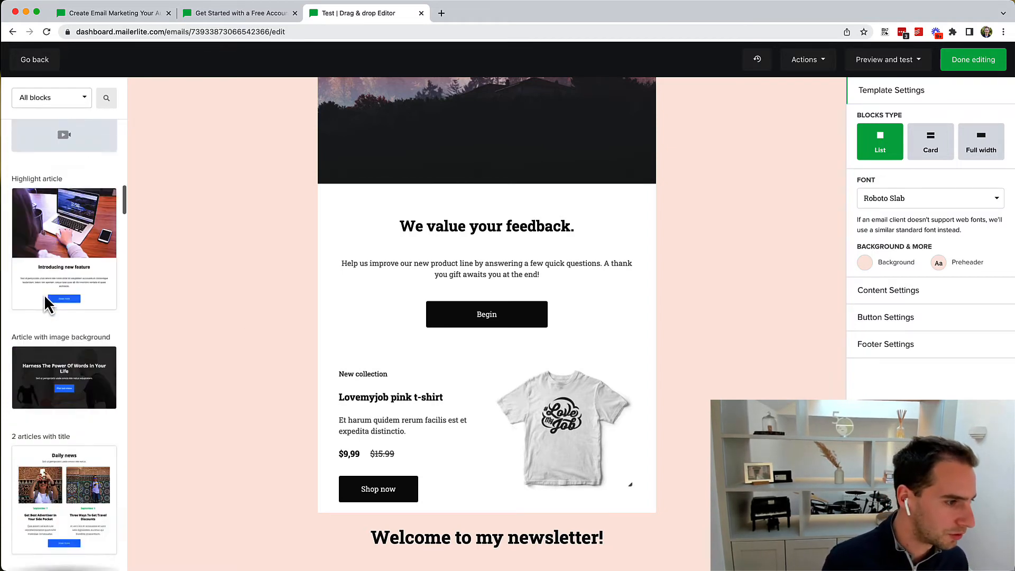
Step: Place the Gallery 1 block above the 'We value your feedback' section and hide it on mobile
{"action": "left_click_drag", "start_coordinate": [51, 239], "coordinate": [410, 129]}
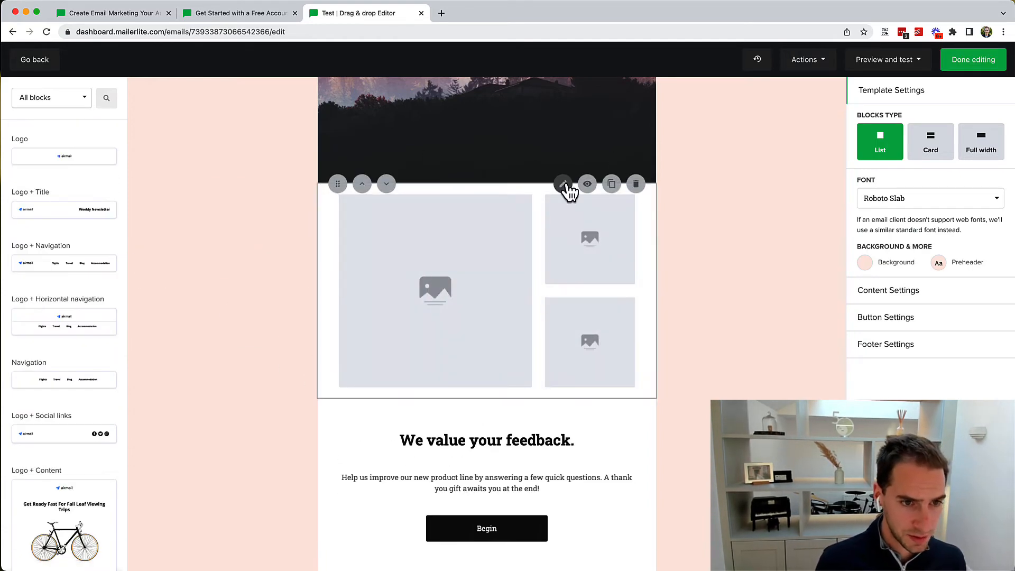
{"action": "left_click", "coordinate": [562, 184]}
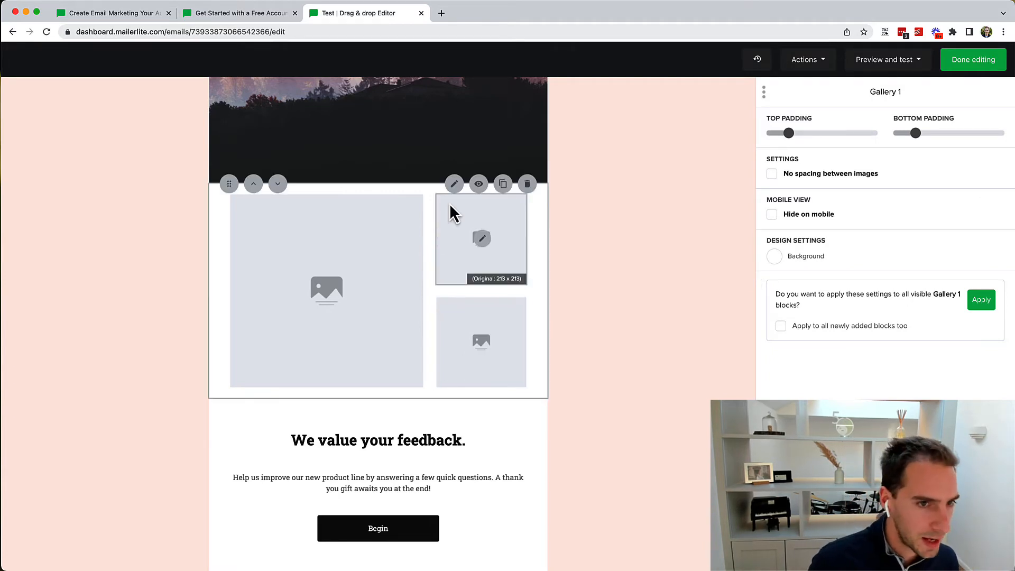
{"action": "scroll", "coordinate": [449, 206], "scroll_direction": "up", "scroll_amount": 4}
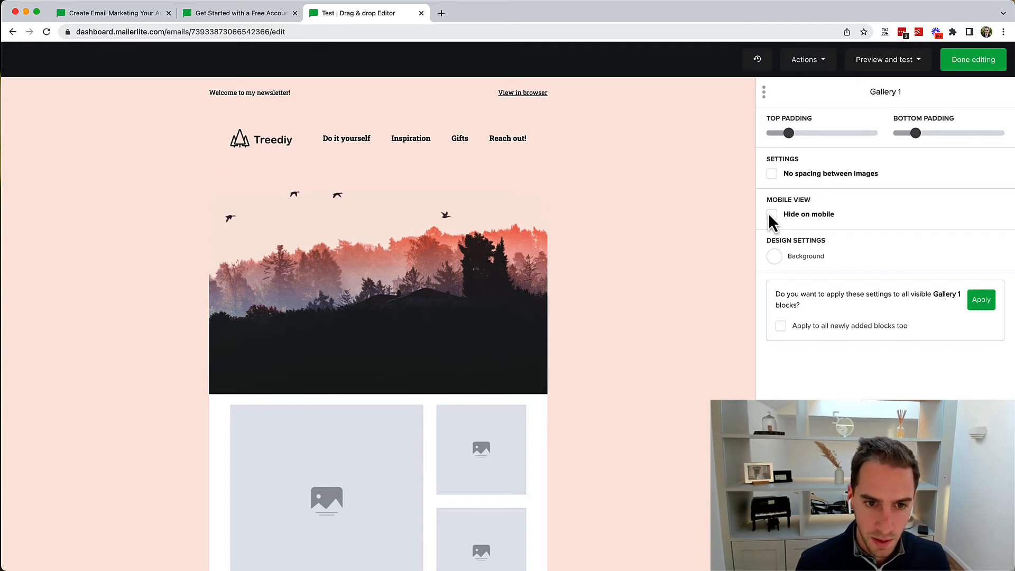
{"action": "scroll", "coordinate": [430, 503], "scroll_direction": "down", "scroll_amount": 7}
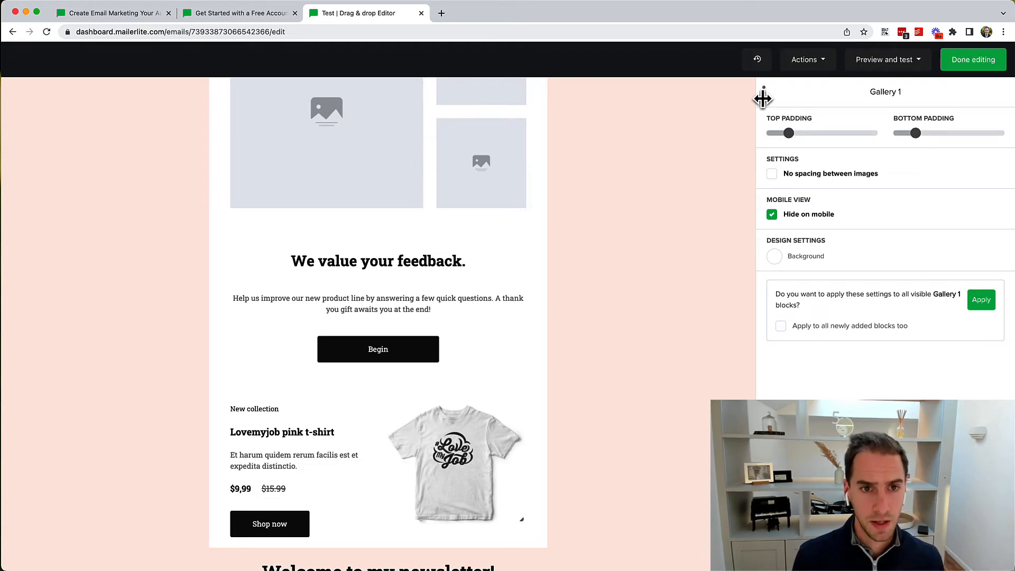
{"action": "scroll", "coordinate": [557, 173], "scroll_direction": "up", "scroll_amount": 7}
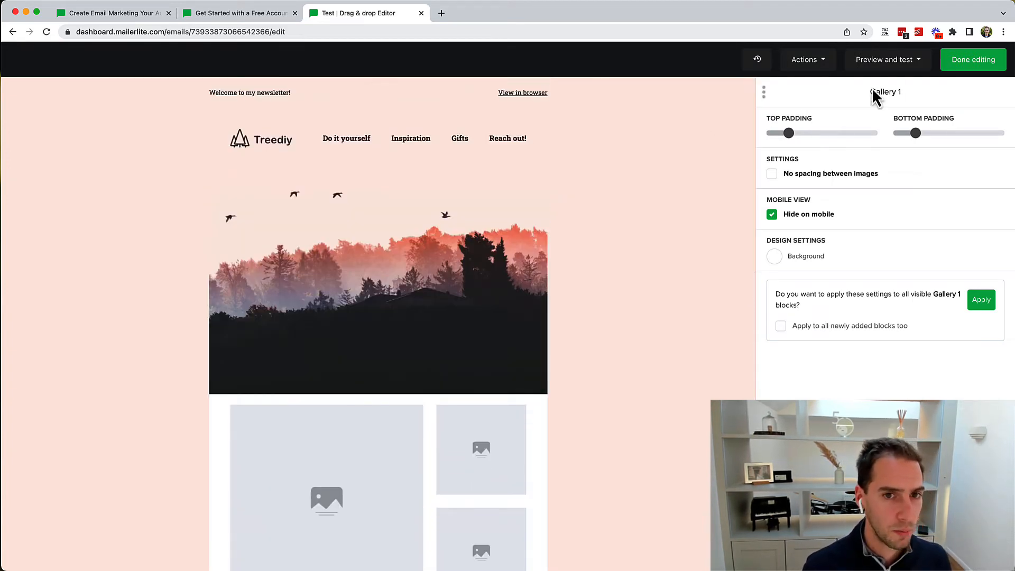
{"action": "left_click", "coordinate": [885, 550]}
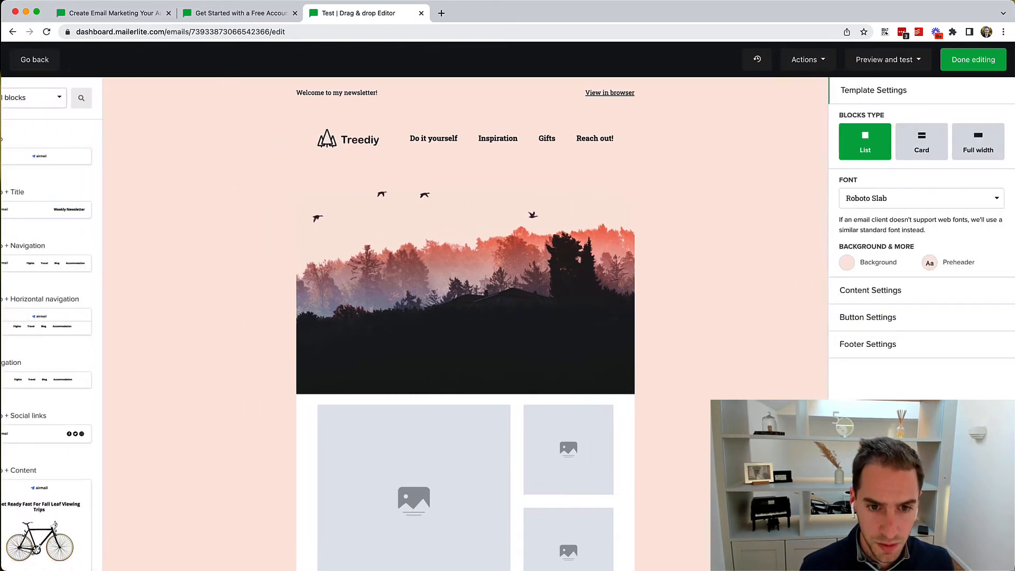
Step: Switch the email's blocks to Card style and review the hero image's layout settings
{"action": "left_click", "coordinate": [932, 150]}
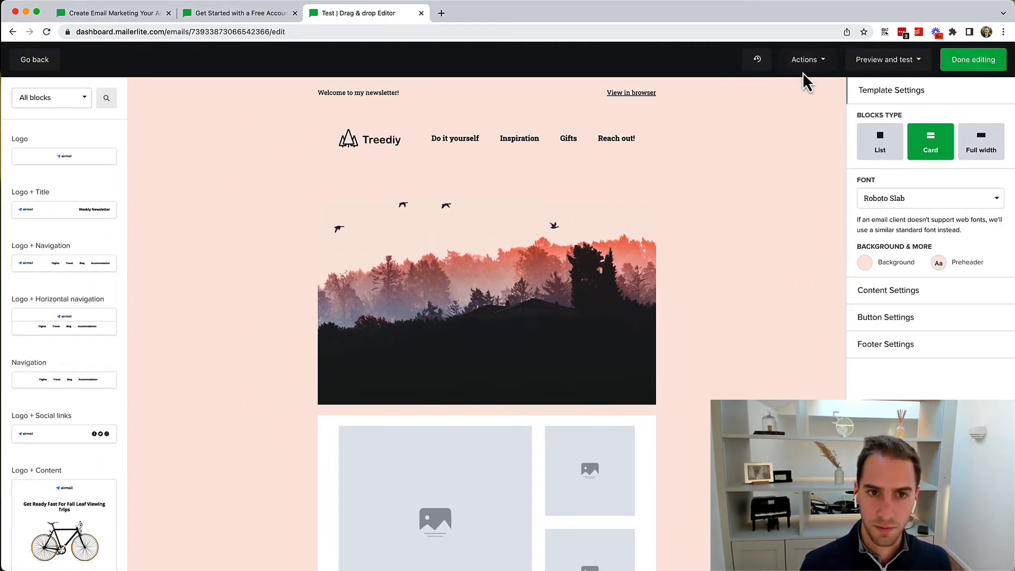
{"action": "left_click", "coordinate": [822, 64]}
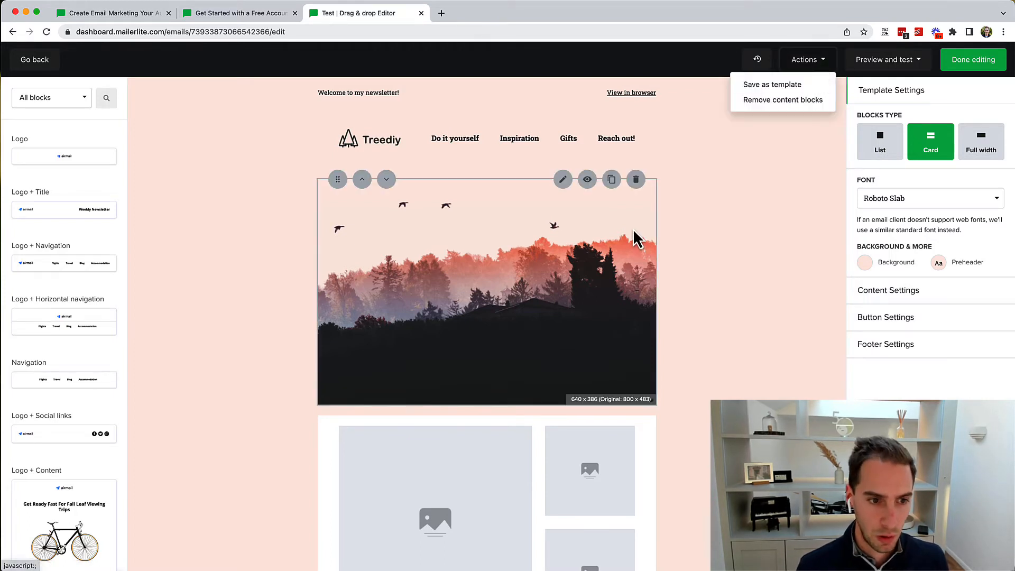
{"action": "left_click", "coordinate": [626, 204]}
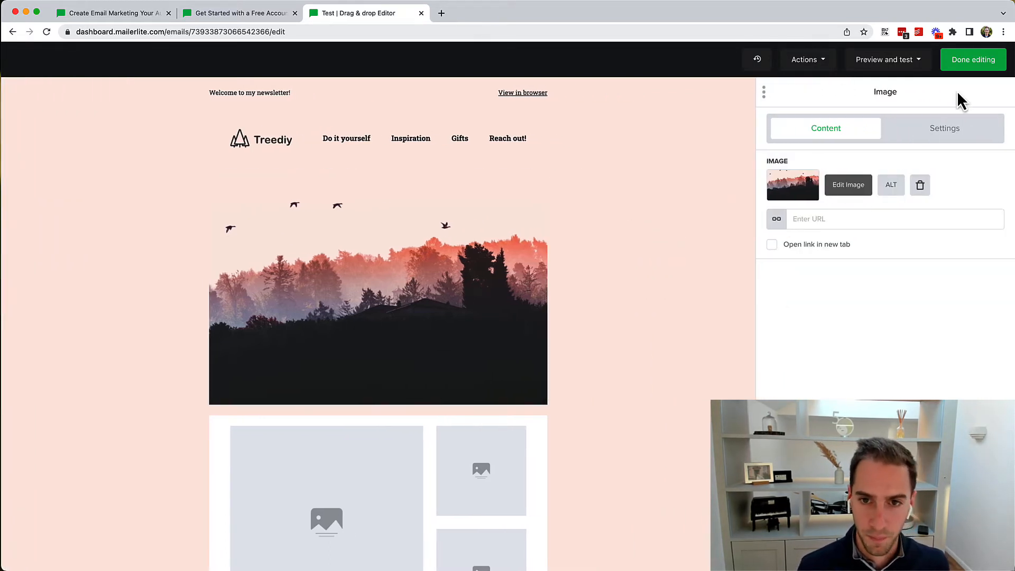
{"action": "left_click", "coordinate": [910, 139]}
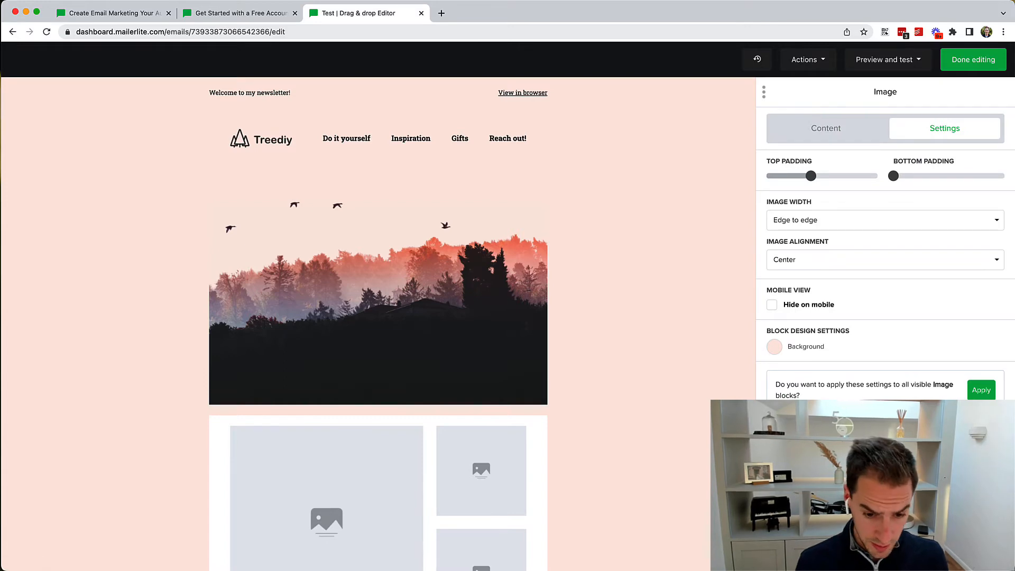
{"action": "left_click", "coordinate": [946, 552]}
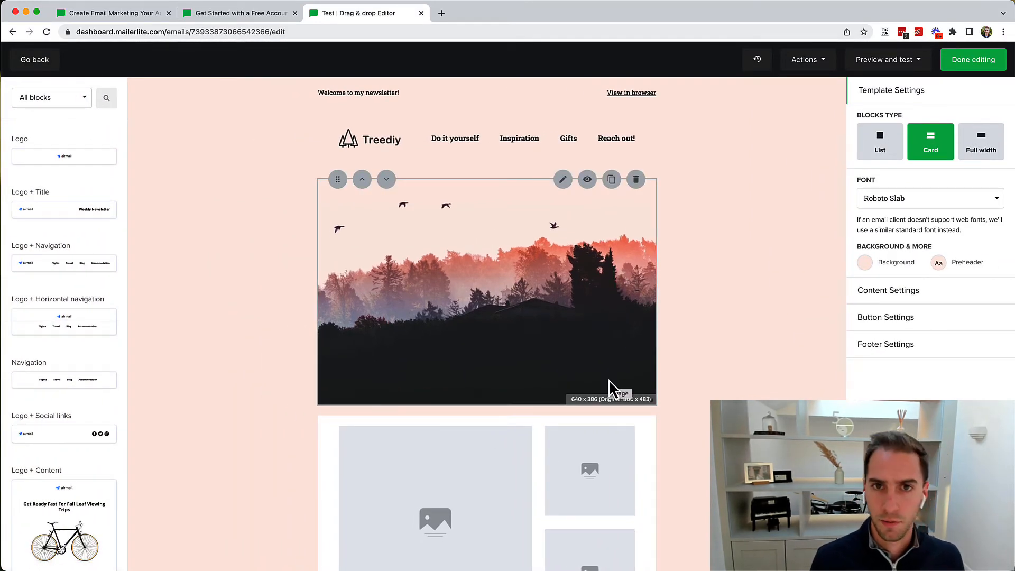
Step: Scroll down the email and open it in Preview mode
{"action": "scroll", "coordinate": [610, 388], "scroll_direction": "down", "scroll_amount": 15}
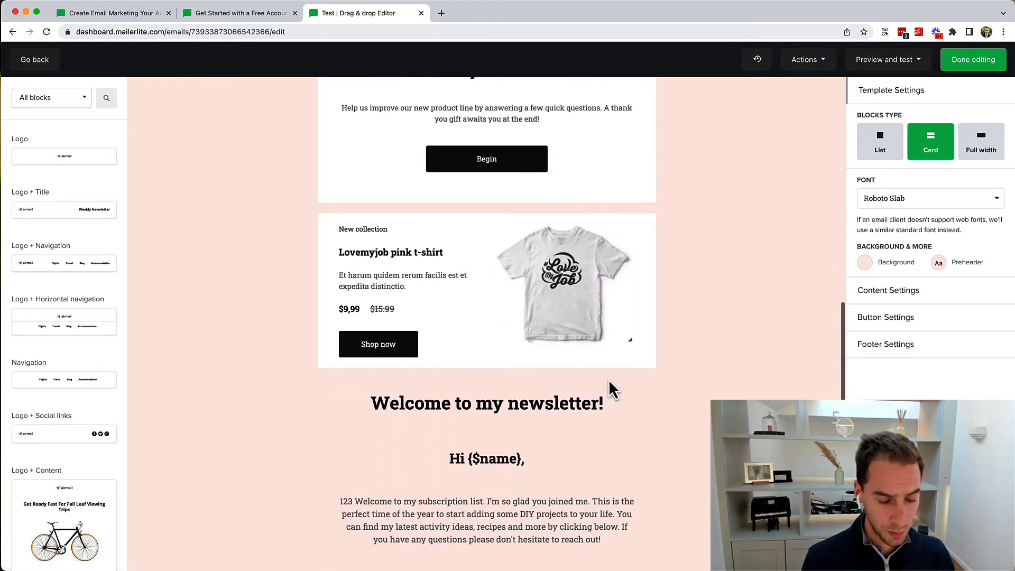
{"action": "scroll", "coordinate": [603, 359], "scroll_direction": "down", "scroll_amount": 4}
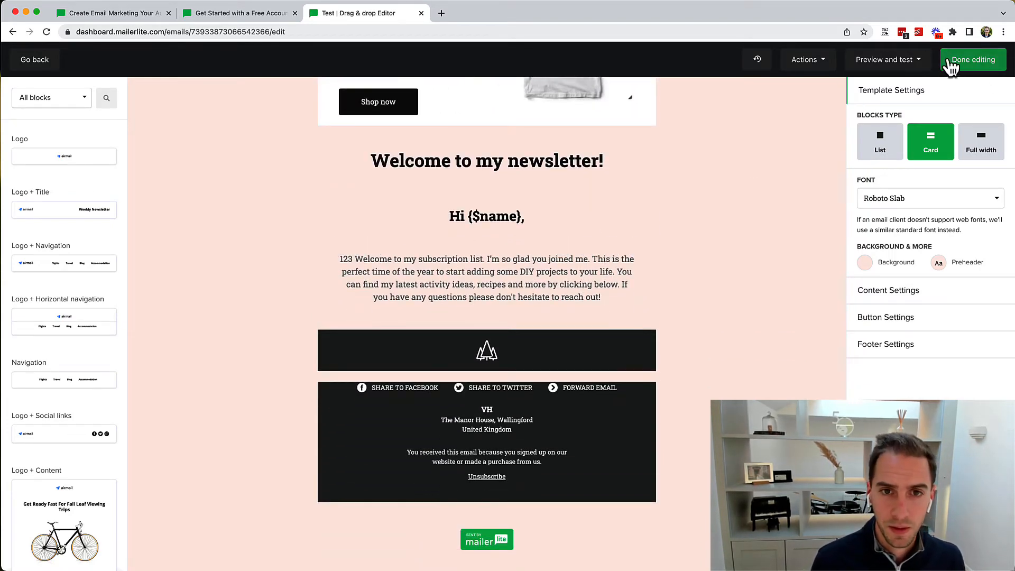
{"action": "left_click", "coordinate": [912, 61]}
{"action": "left_click", "coordinate": [884, 86]}
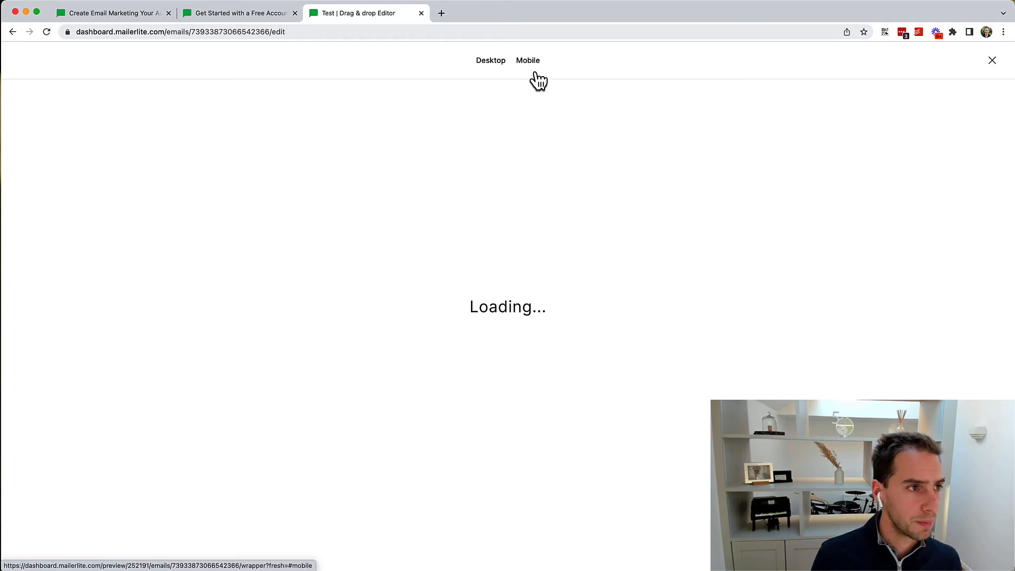
Step: Reload the editor page to clear the stalled preview, then reopen the Preview and test menu
{"action": "left_click", "coordinate": [232, 16]}
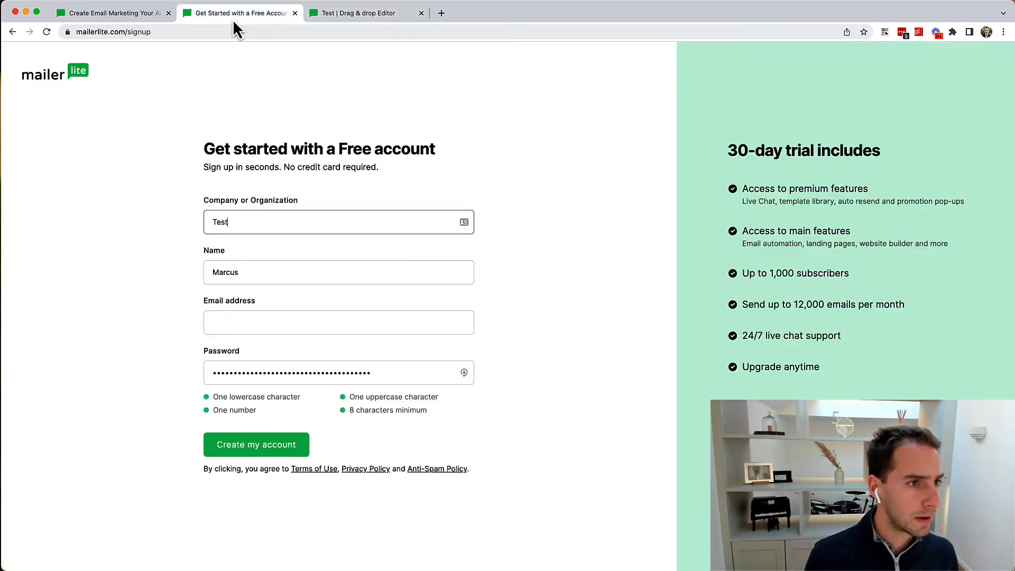
{"action": "left_click", "coordinate": [318, 16]}
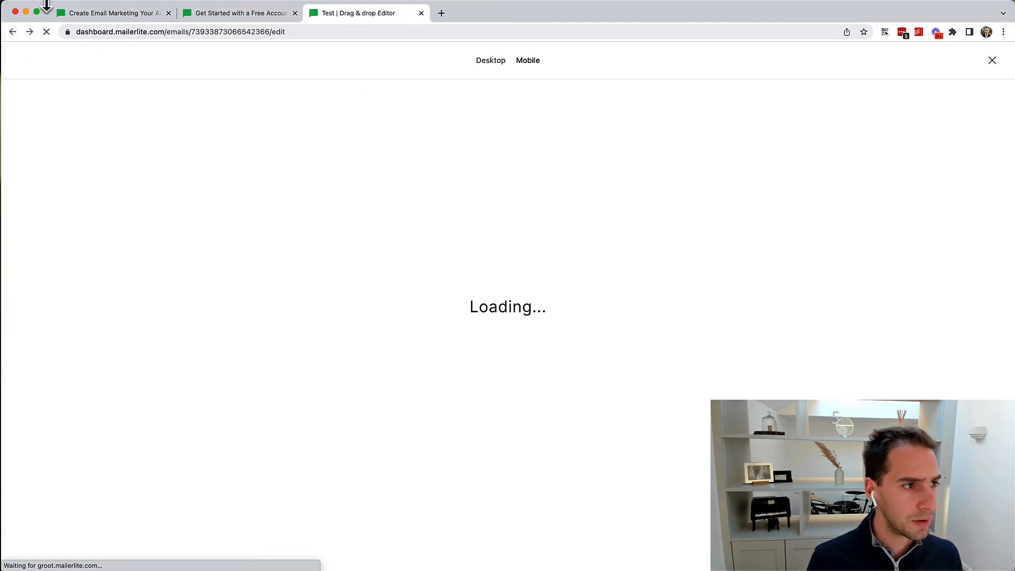
{"action": "left_click", "coordinate": [270, 32]}
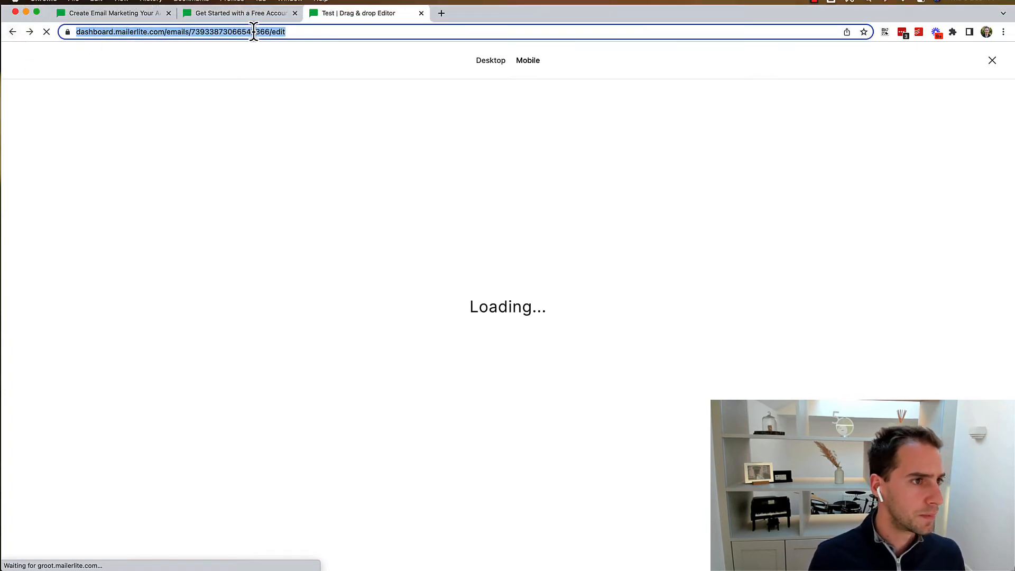
{"action": "left_click", "coordinate": [254, 32]}
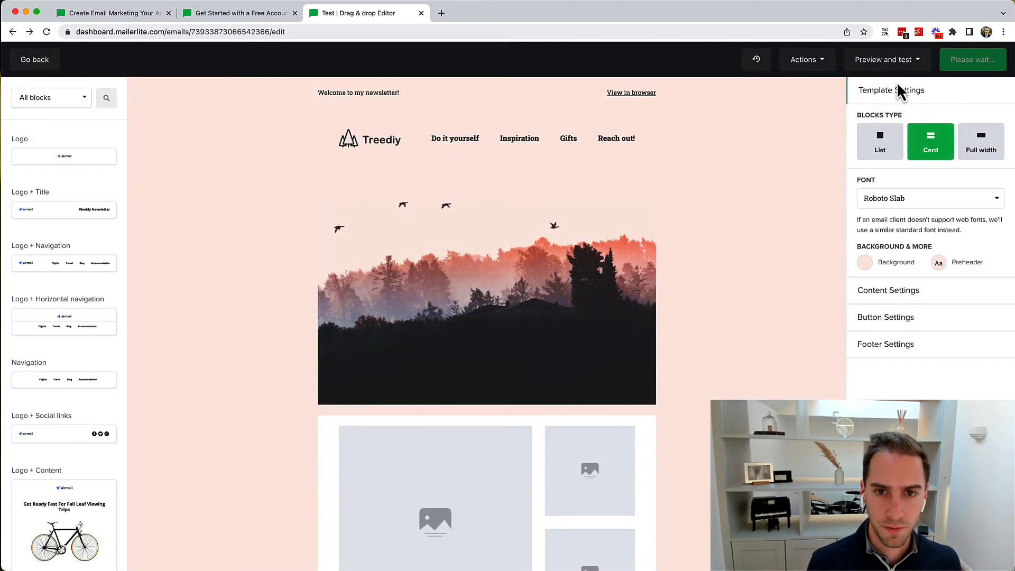
{"action": "left_click", "coordinate": [878, 60]}
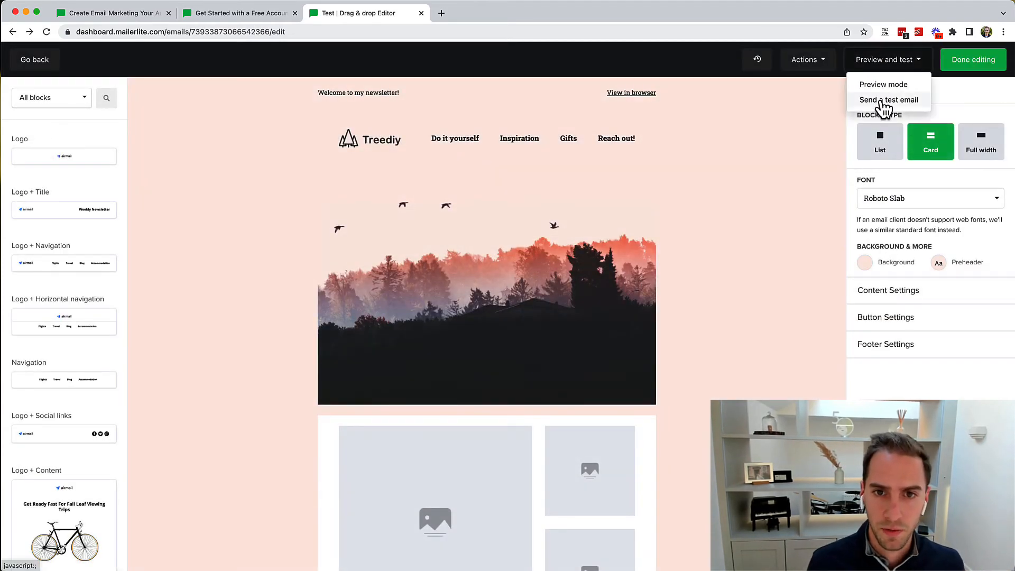
{"action": "left_click", "coordinate": [888, 101]}
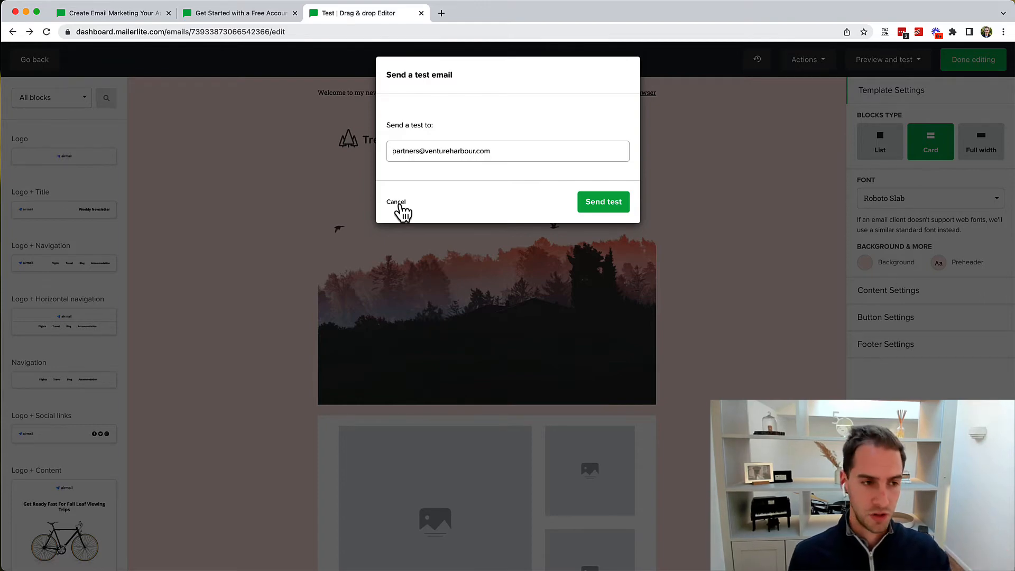
{"action": "left_click", "coordinate": [397, 202]}
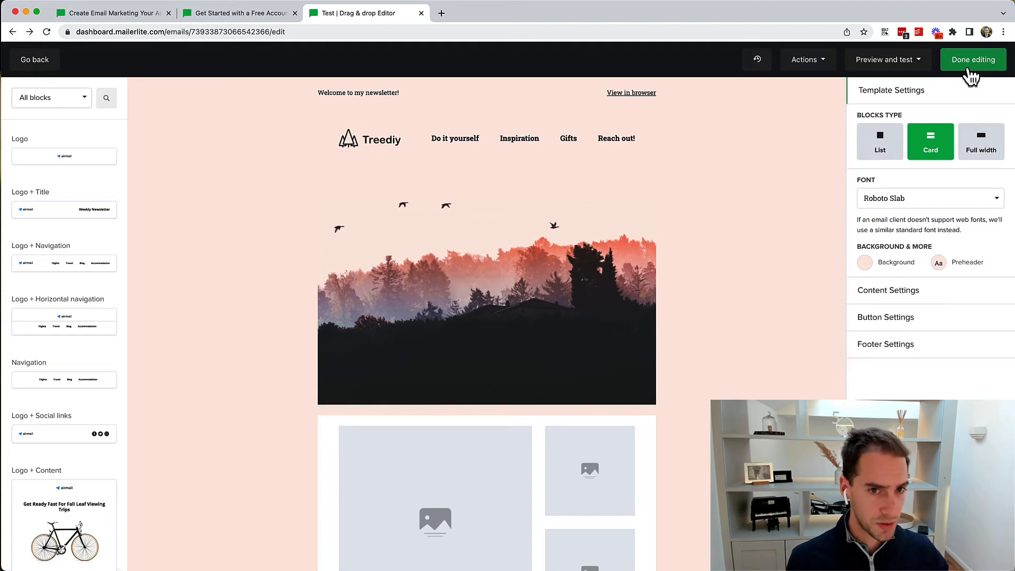
{"action": "left_click", "coordinate": [814, 68]}
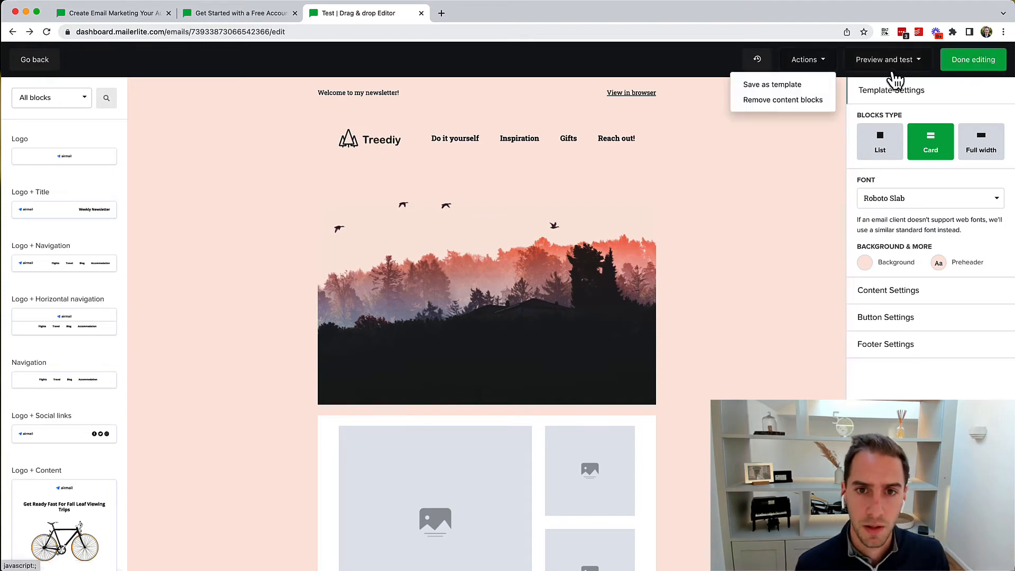
Step: Finish editing the Test campaign's email content and go to the Forms section
{"action": "left_click", "coordinate": [893, 60]}
{"action": "left_click", "coordinate": [974, 69]}
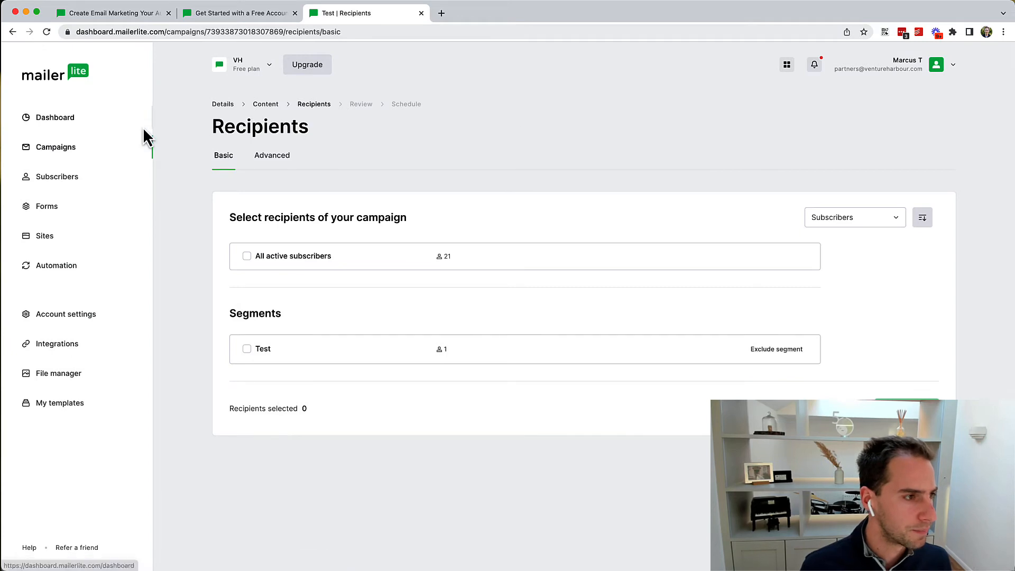
{"action": "left_click", "coordinate": [45, 207]}
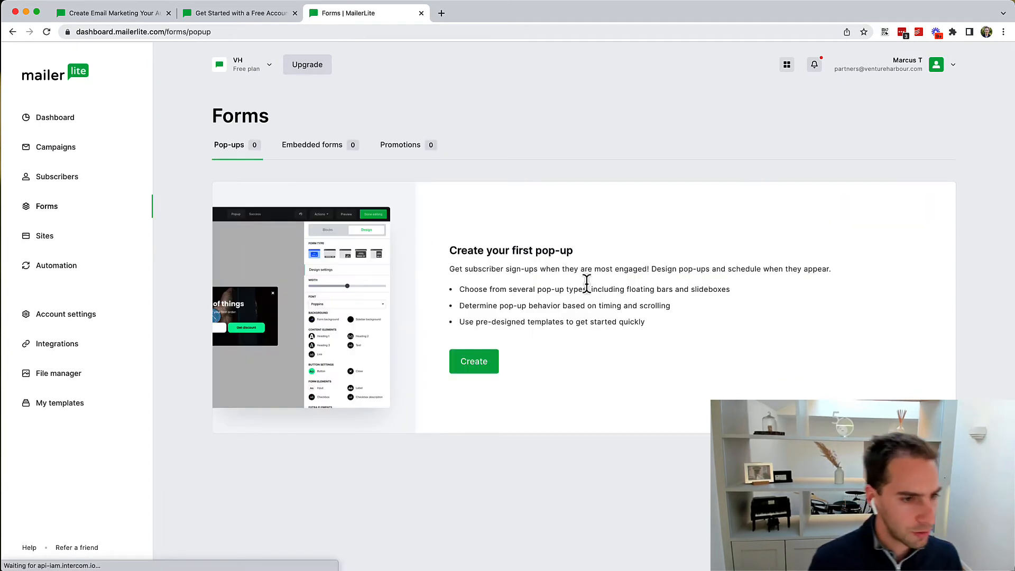
Step: Create a new Promotion-type form named Test and scroll its template gallery
{"action": "left_click", "coordinate": [477, 364]}
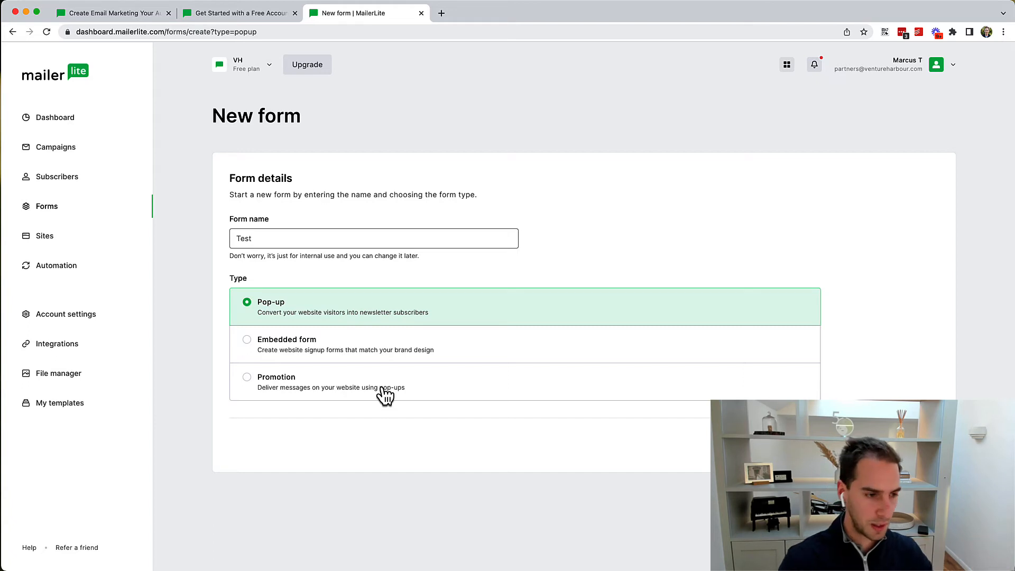
{"action": "left_click", "coordinate": [299, 349]}
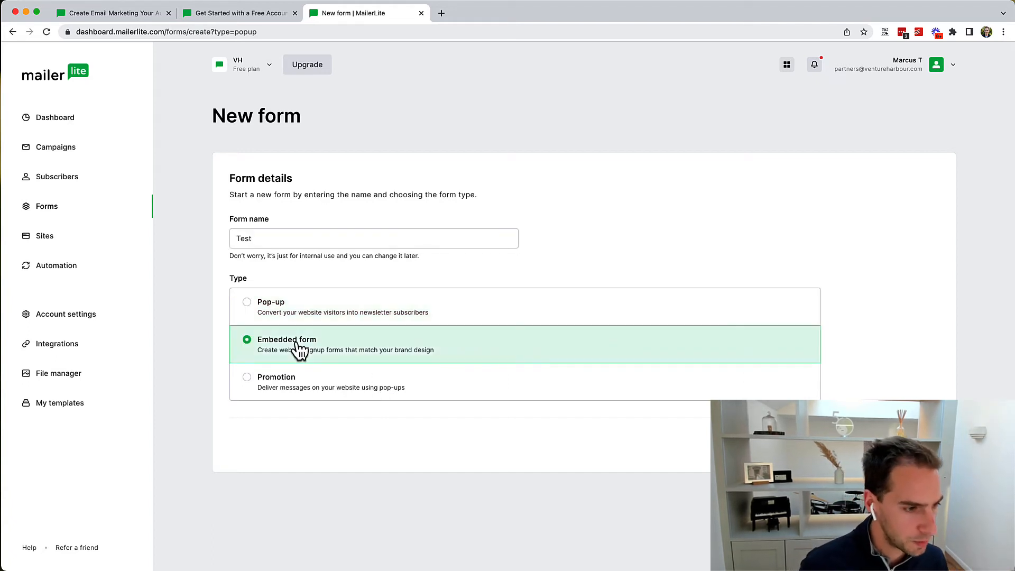
{"action": "left_click", "coordinate": [356, 391]}
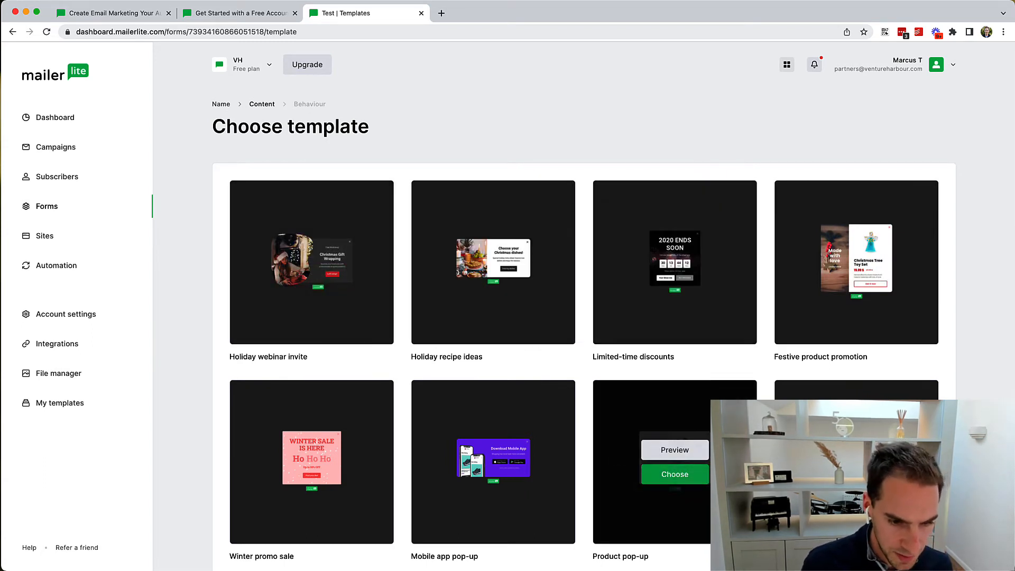
{"action": "scroll", "coordinate": [677, 317], "scroll_direction": "down", "scroll_amount": 3}
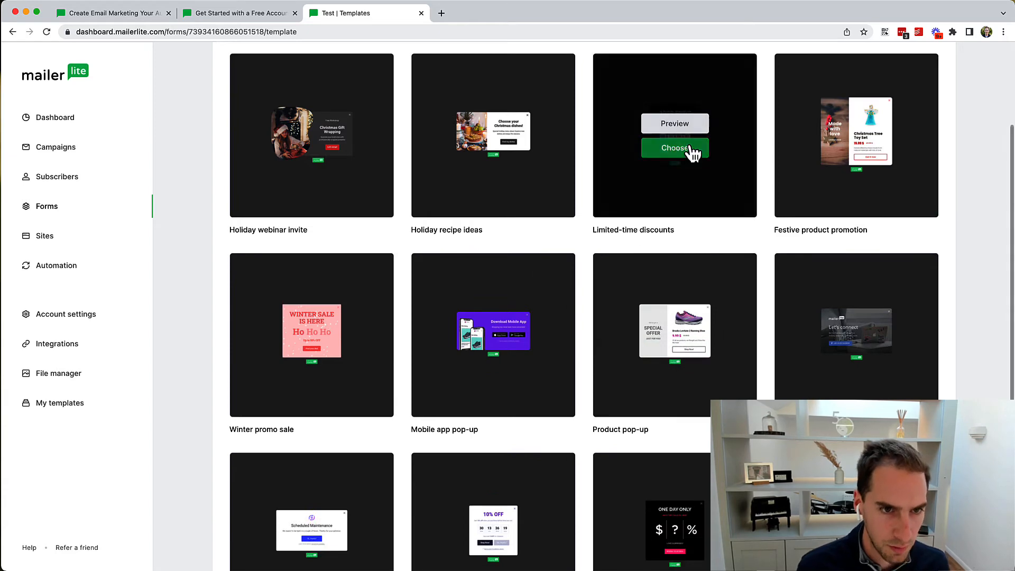
Step: Open the Limited-time discounts template and set the form type to a bar
{"action": "left_click", "coordinate": [671, 148]}
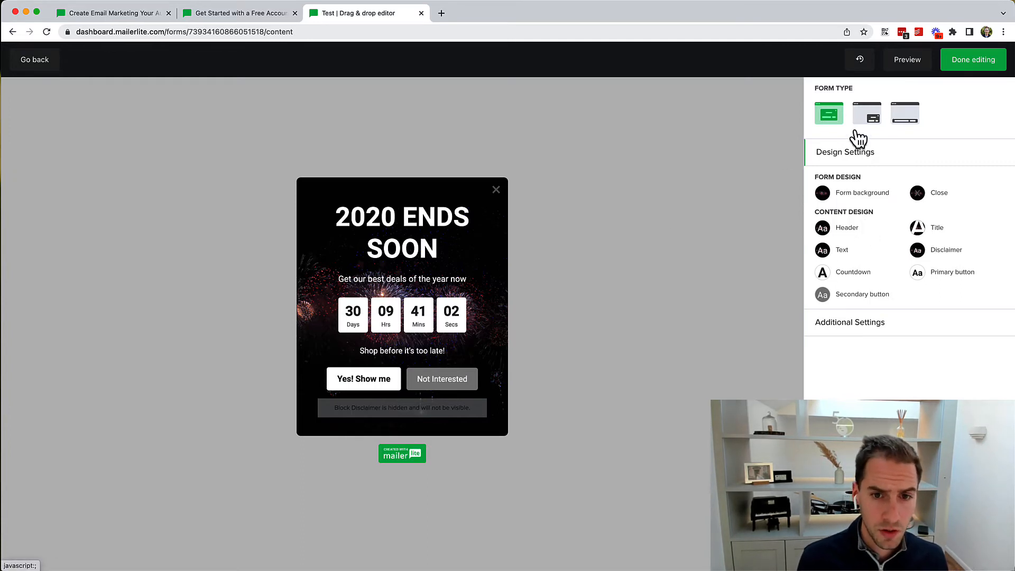
{"action": "left_click", "coordinate": [867, 116]}
{"action": "left_click", "coordinate": [905, 119]}
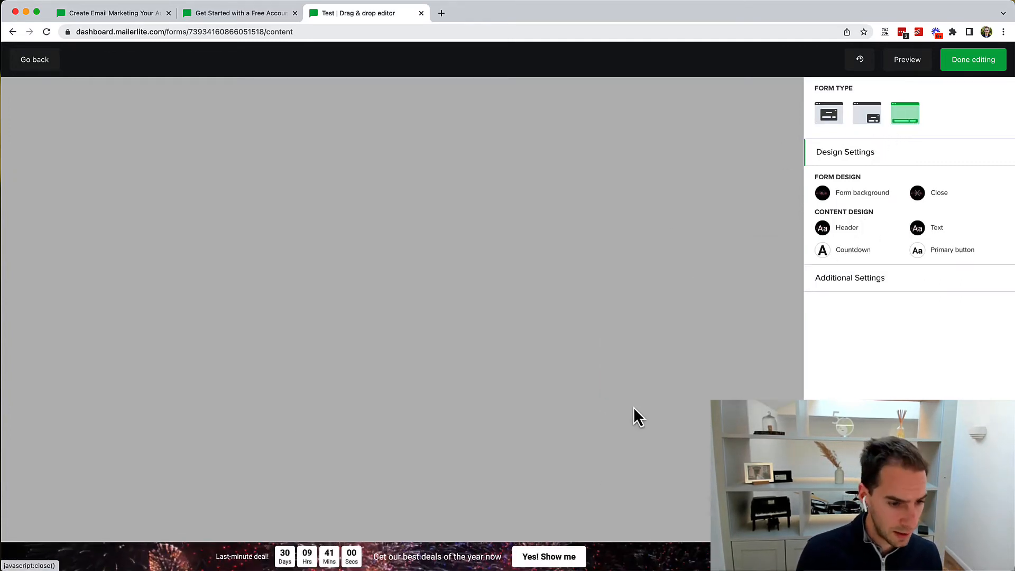
Step: Review the bar's design options: background, close icon colour, and bottom position
{"action": "left_click", "coordinate": [878, 281]}
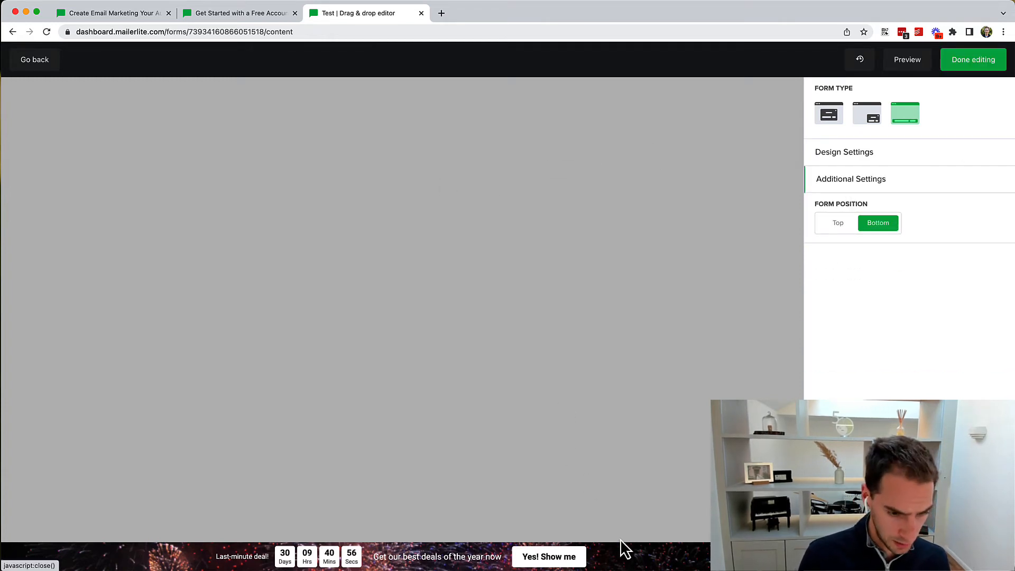
{"action": "left_click", "coordinate": [844, 154]}
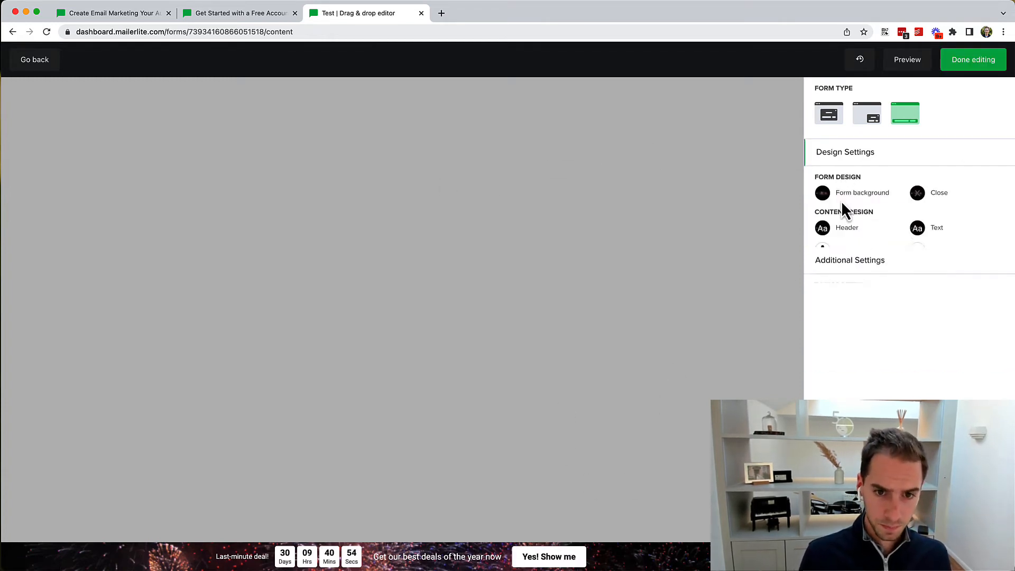
{"action": "left_click", "coordinate": [849, 199]}
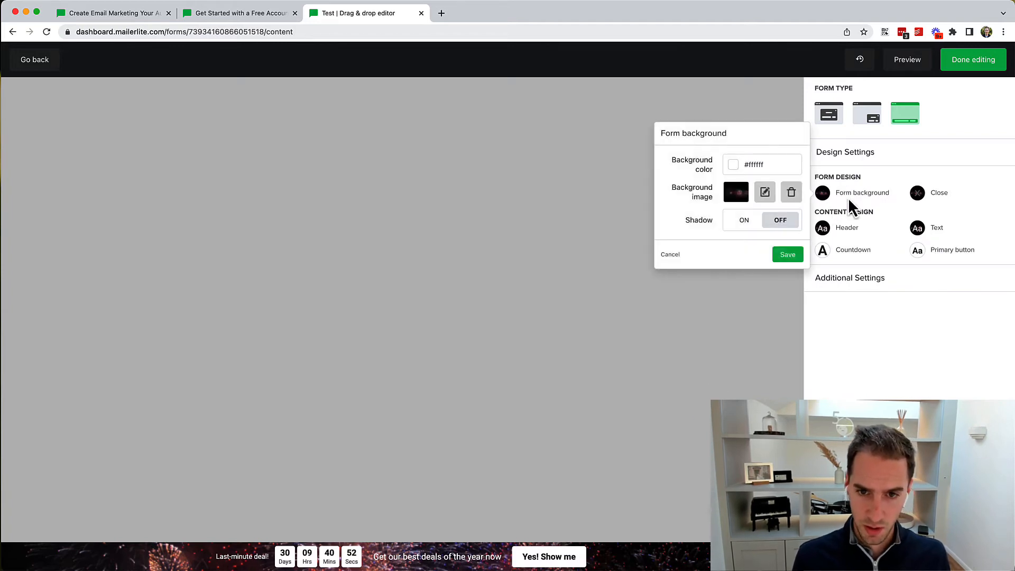
{"action": "left_click", "coordinate": [931, 205]}
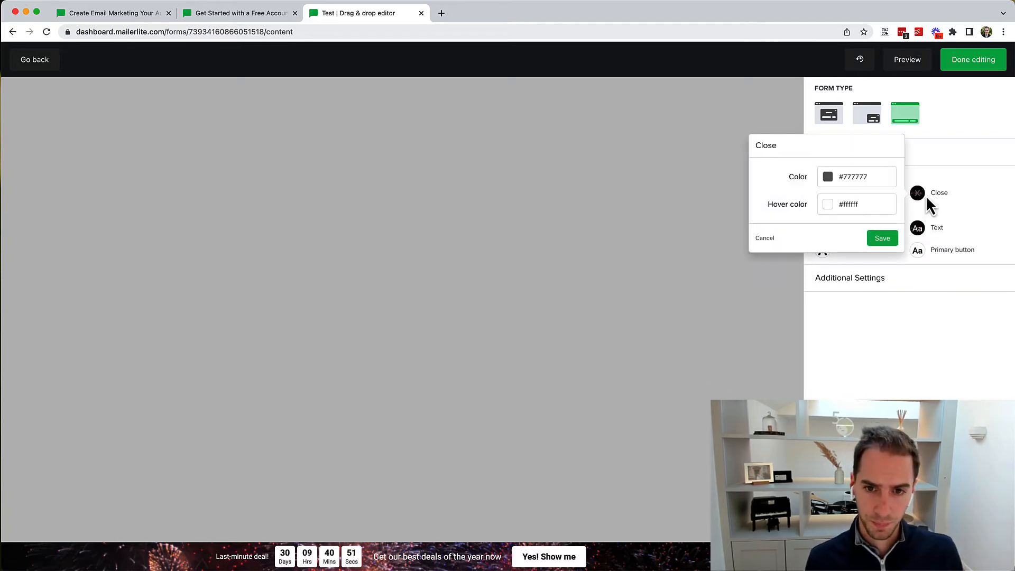
{"action": "left_click", "coordinate": [960, 221]}
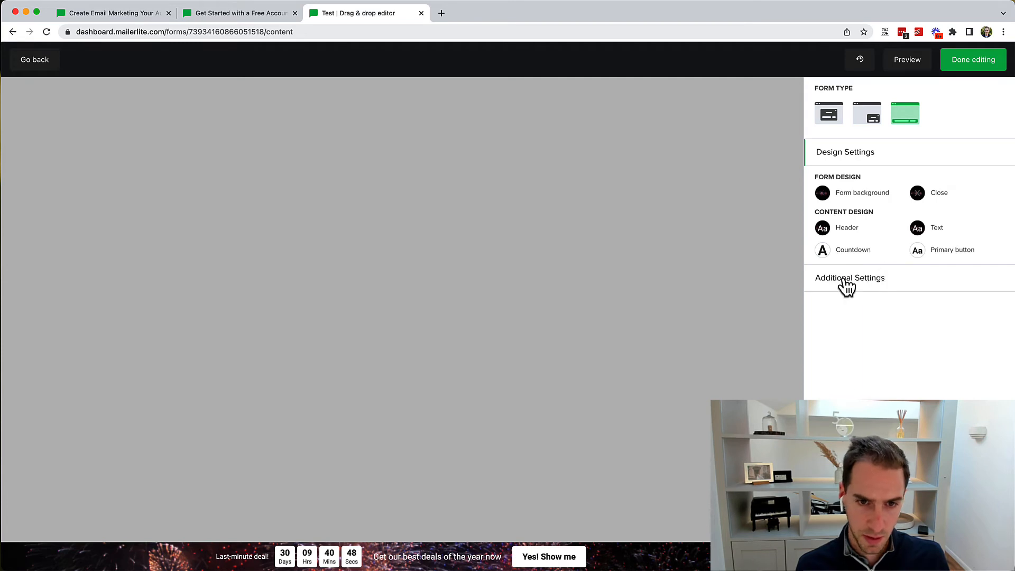
{"action": "left_click", "coordinate": [846, 281]}
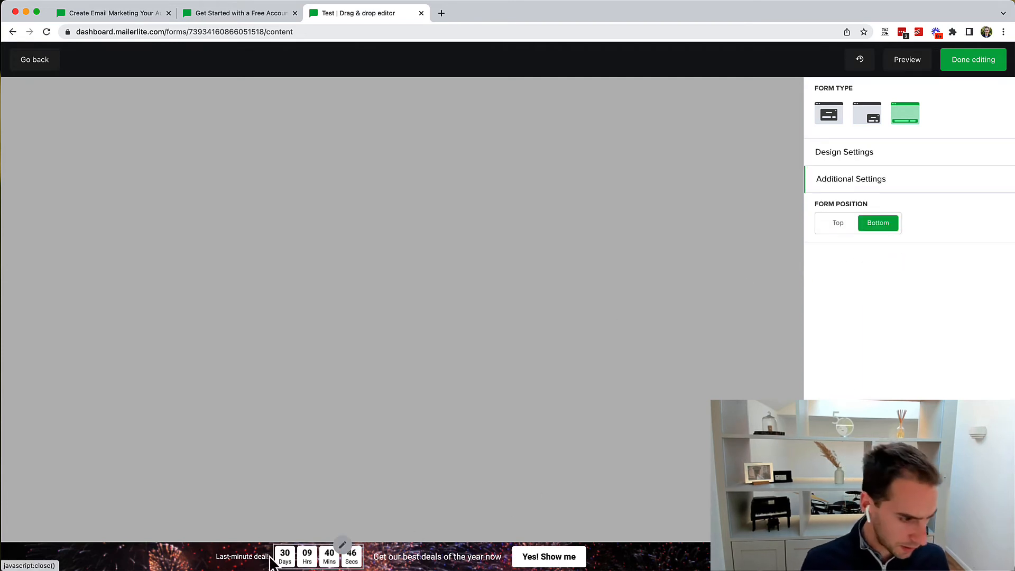
{"action": "left_click", "coordinate": [867, 155]}
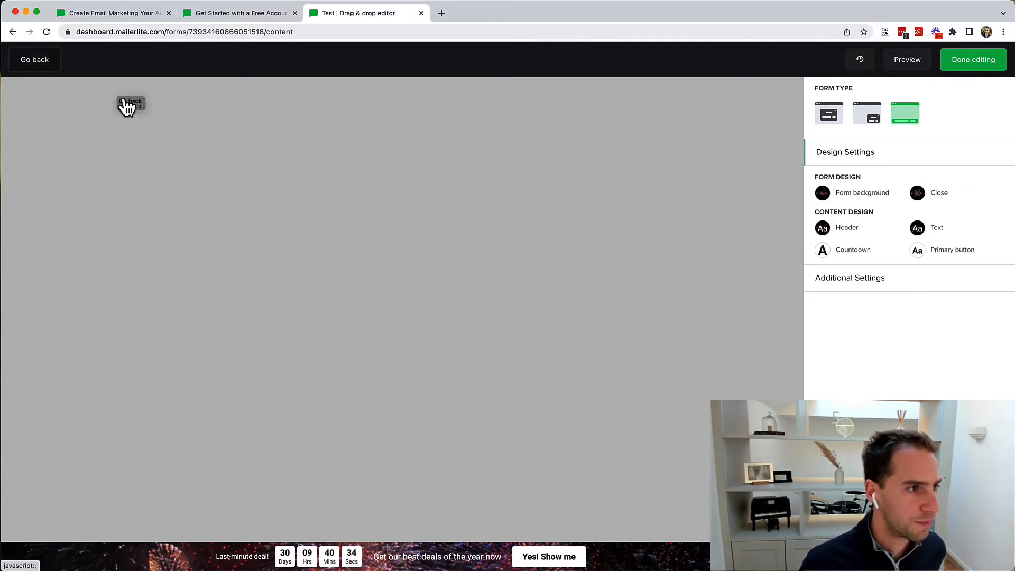
Step: Exit the bar form editor and return to the forms list
{"action": "left_click", "coordinate": [34, 69]}
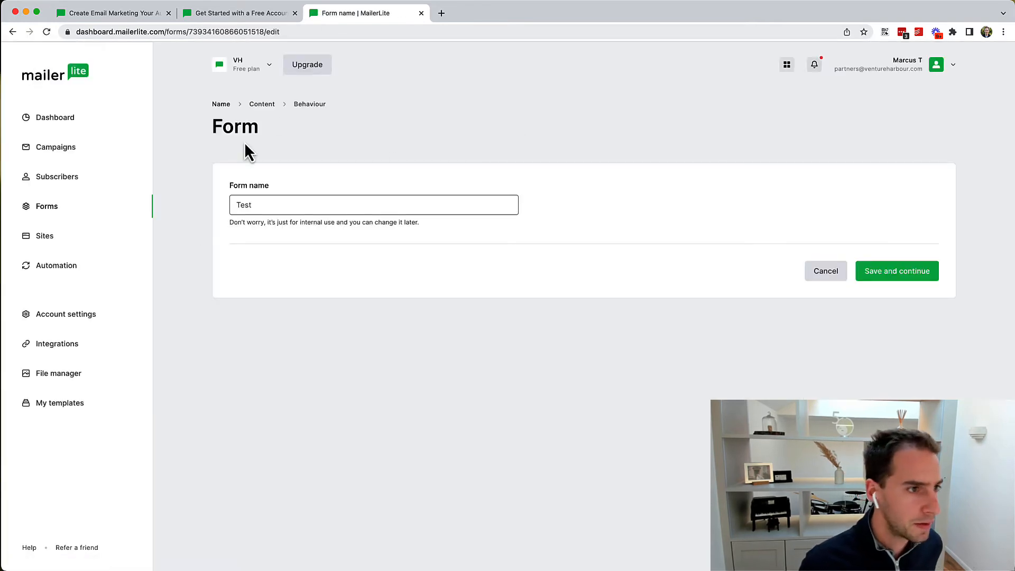
{"action": "left_click", "coordinate": [221, 105]}
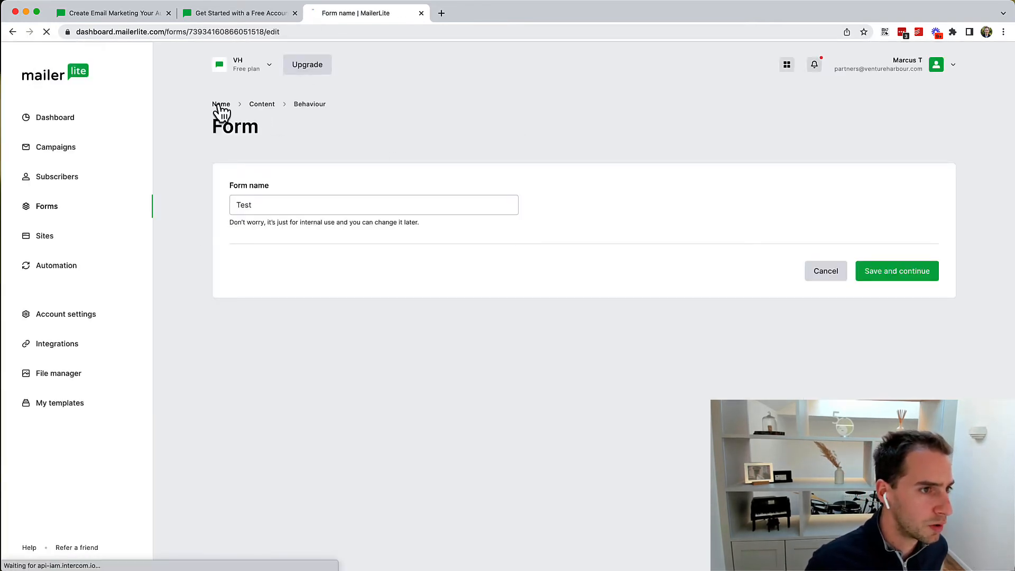
{"action": "left_click", "coordinate": [51, 207]}
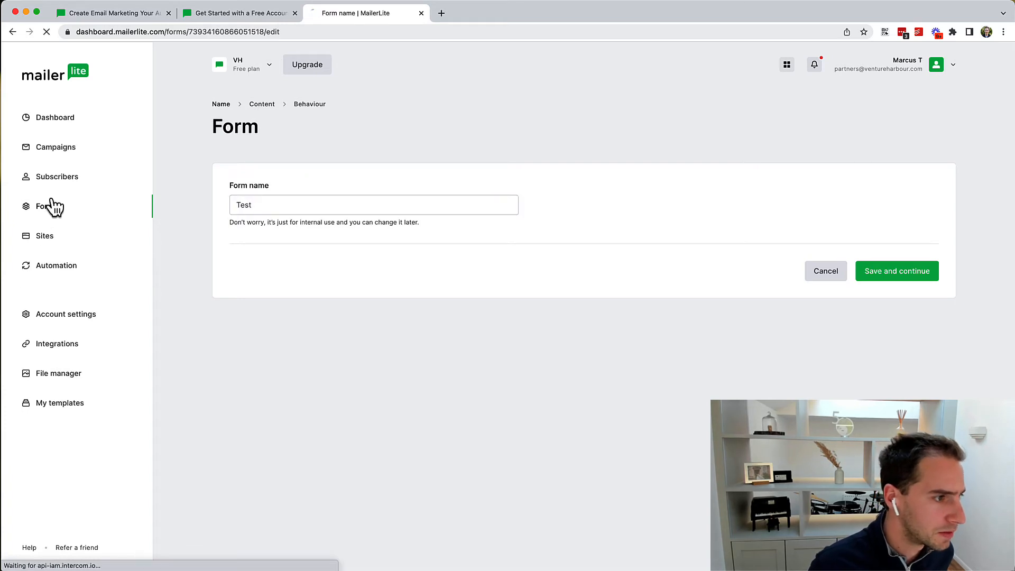
Step: Start another form named Test, submit it, then navigate back to the New form page
{"action": "left_click", "coordinate": [472, 370]}
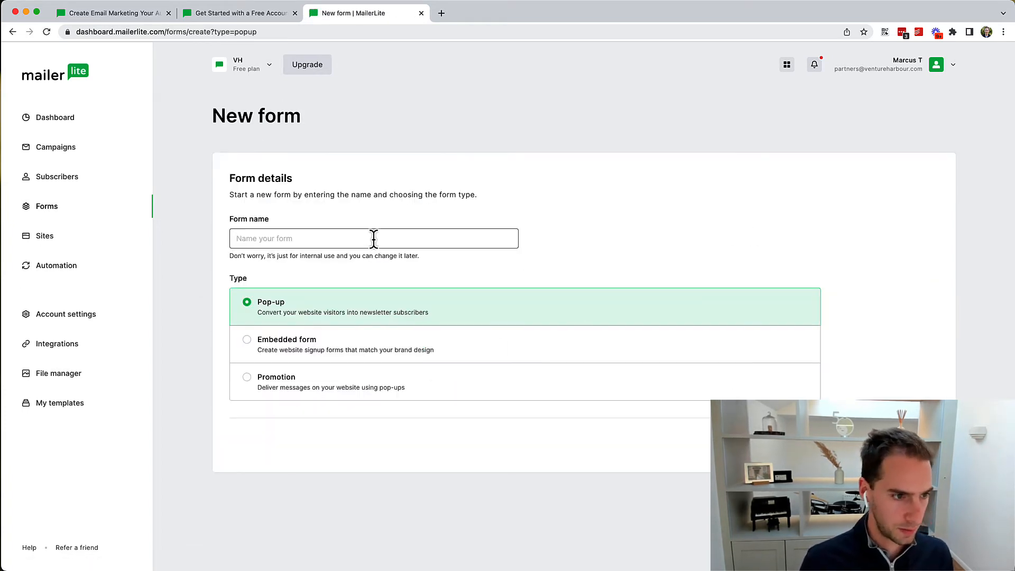
{"action": "left_click", "coordinate": [374, 239]}
{"action": "type", "text": "Test"}
{"action": "key", "text": "Return"}
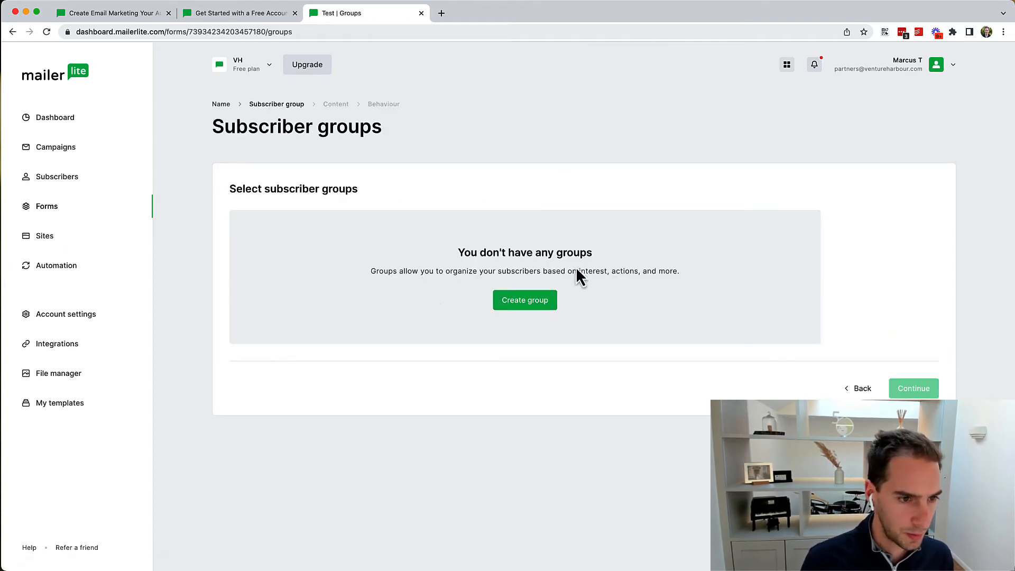
{"action": "left_click", "coordinate": [11, 33]}
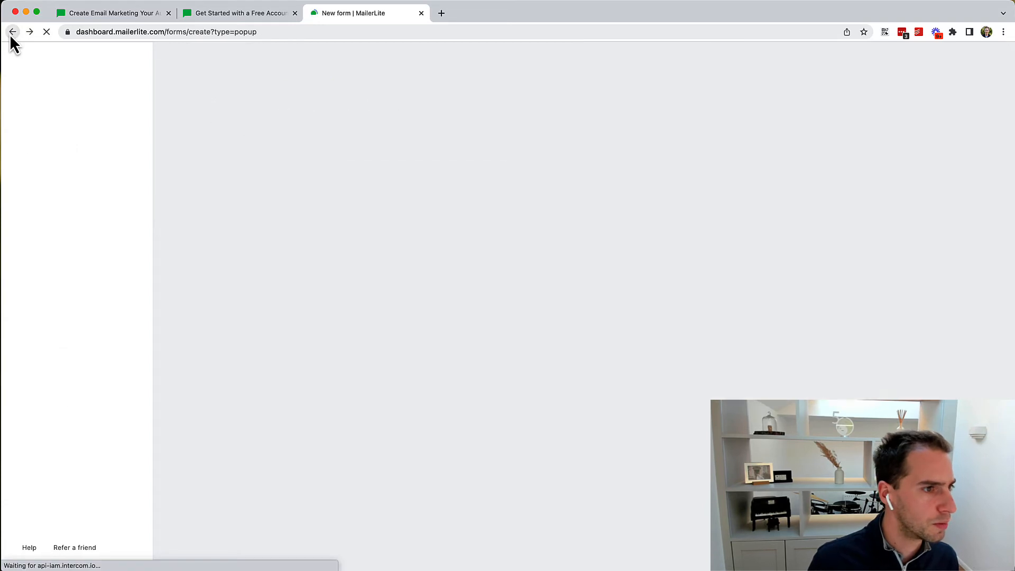
Step: Name the form Test2 with the Promotion type and continue to templates
{"action": "left_click", "coordinate": [306, 377]}
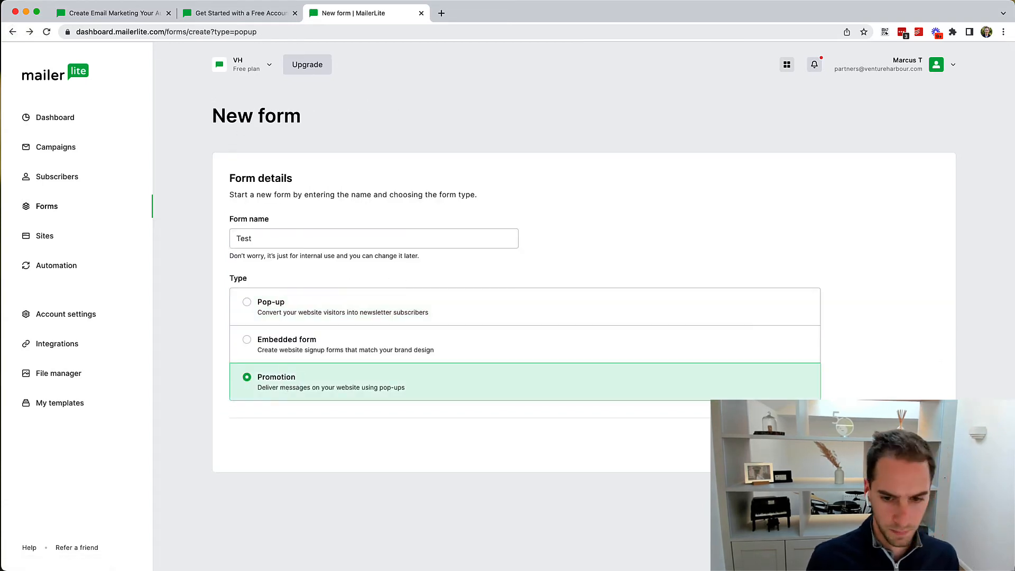
{"action": "left_click", "coordinate": [407, 352]}
{"action": "left_click", "coordinate": [288, 239]}
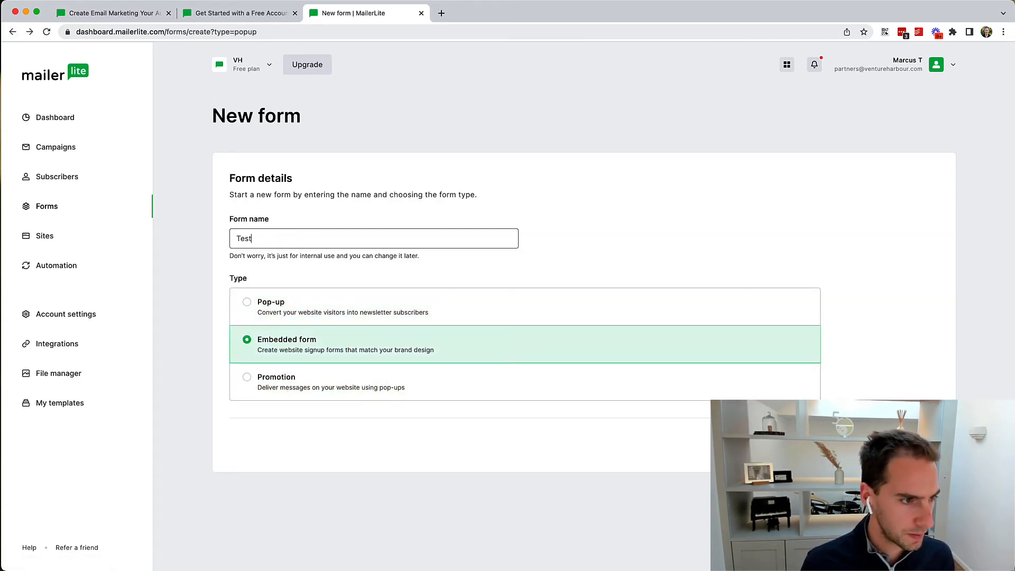
{"action": "type", "text": "2"}
{"action": "left_click", "coordinate": [422, 388]}
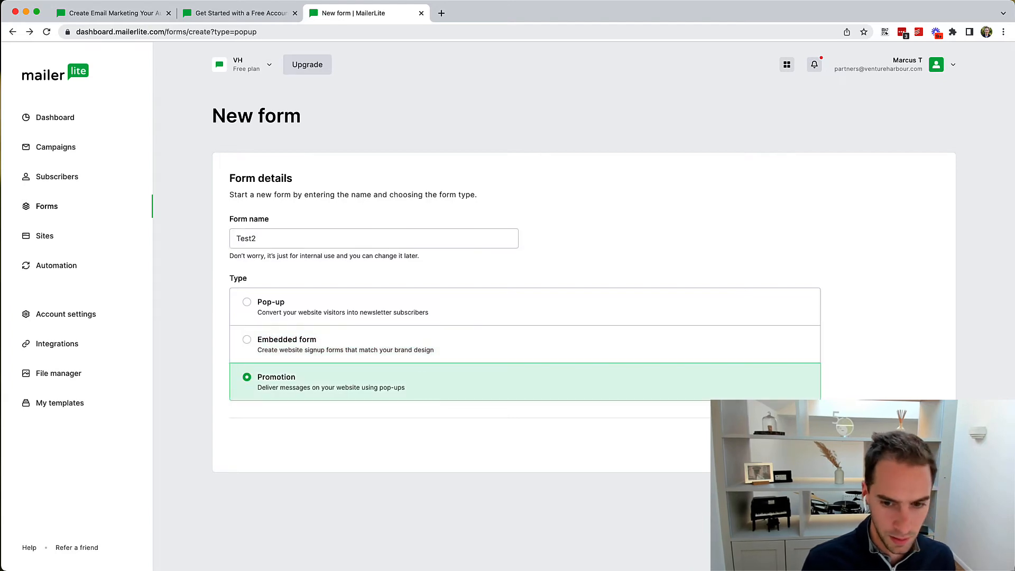
{"action": "left_click", "coordinate": [902, 445]}
Step: Pick the Holiday webinar invite template for the Test2 form
{"action": "scroll", "coordinate": [586, 343], "scroll_direction": "down", "scroll_amount": 5}
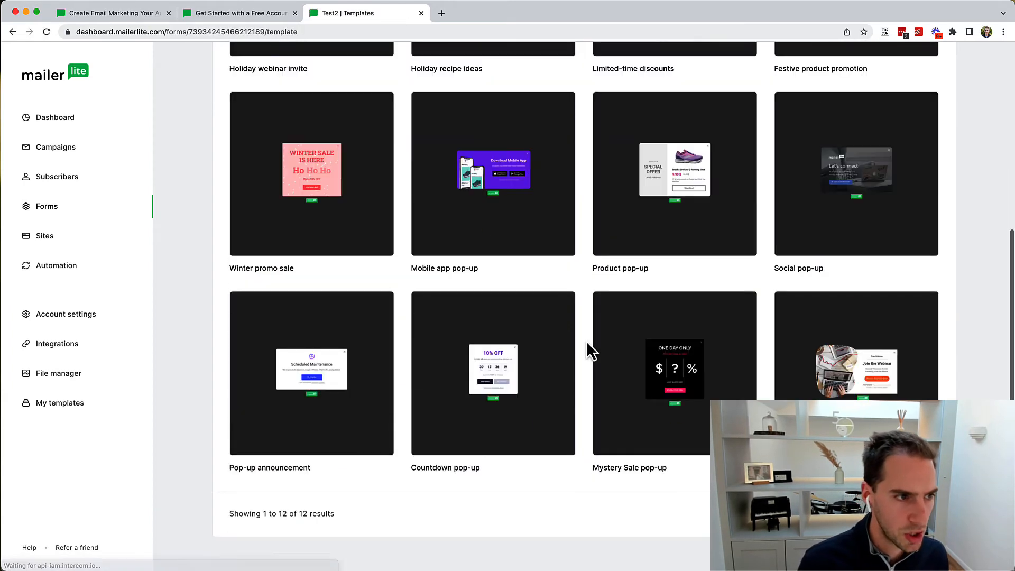
{"action": "scroll", "coordinate": [528, 328], "scroll_direction": "up", "scroll_amount": 5}
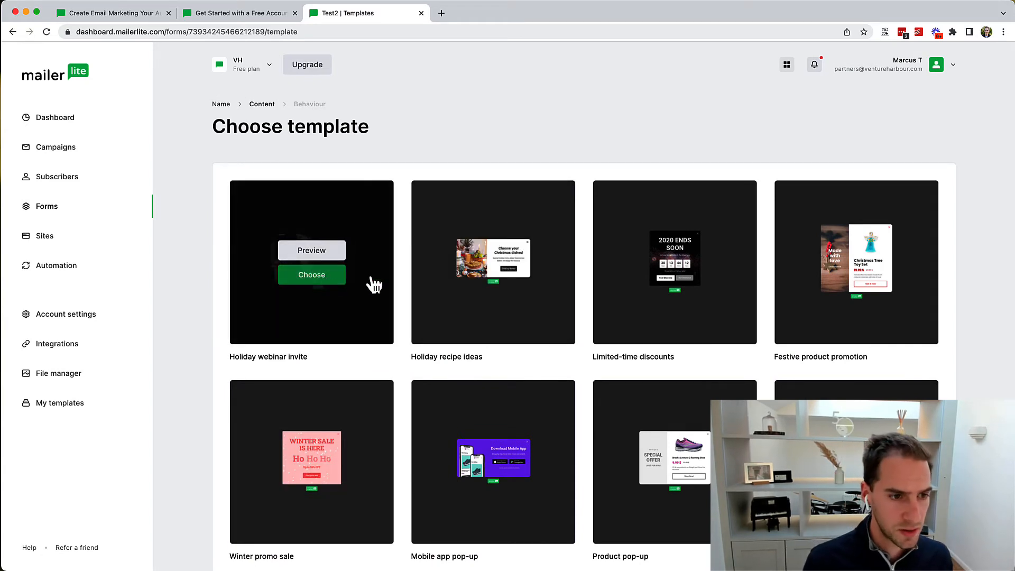
{"action": "left_click", "coordinate": [836, 273]}
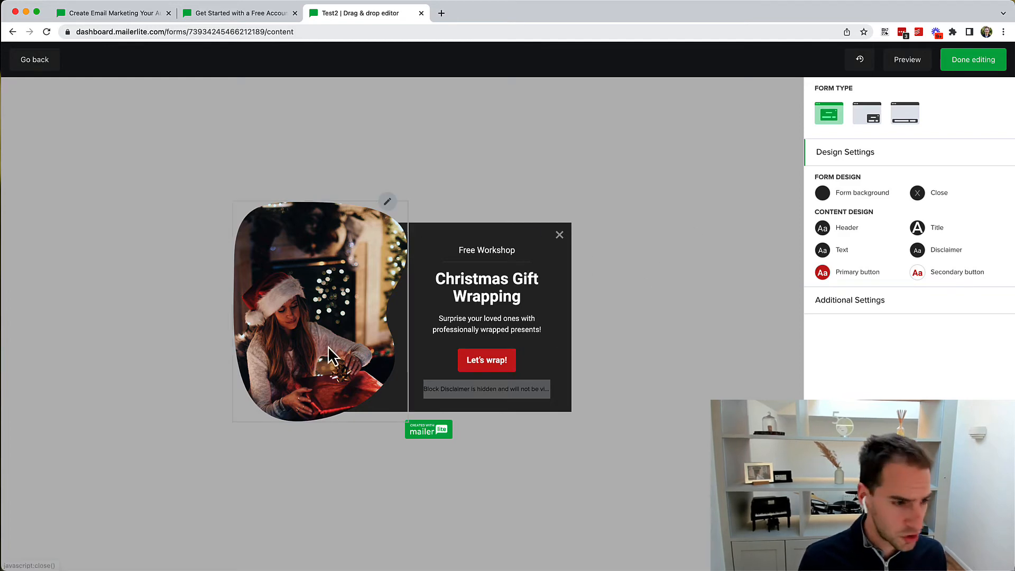
Step: Inspect the pop-up photo's image settings, then mark the Christmas Gift Wrapping design as done
{"action": "left_click", "coordinate": [274, 339]}
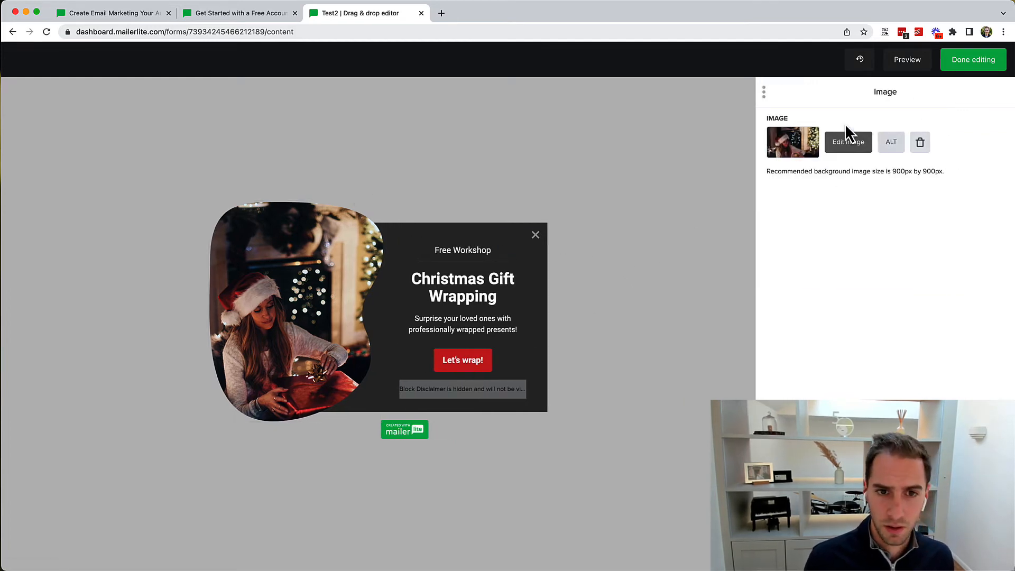
{"action": "left_click_drag", "start_coordinate": [761, 93], "coordinate": [621, 205]}
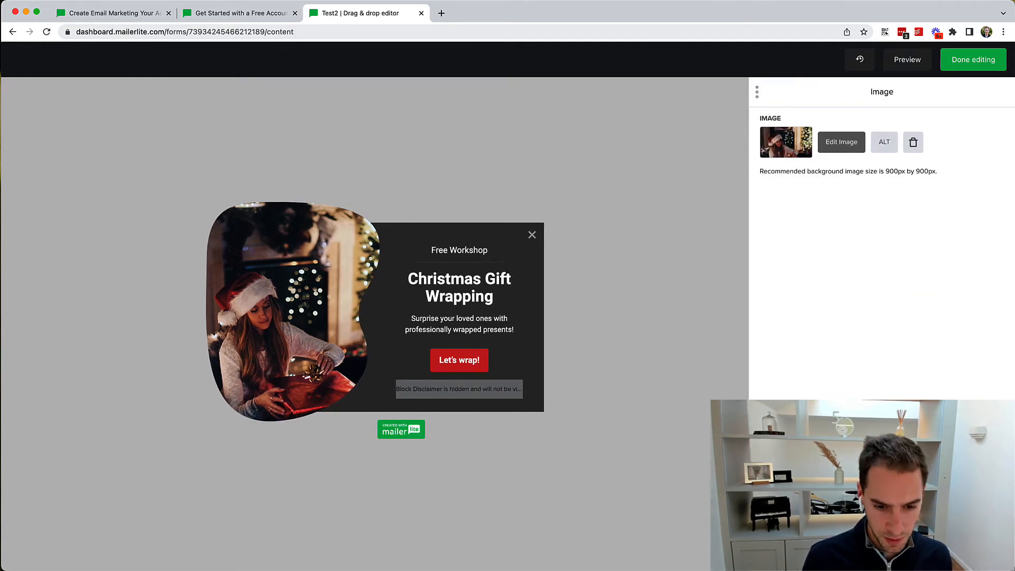
{"action": "left_click", "coordinate": [882, 550]}
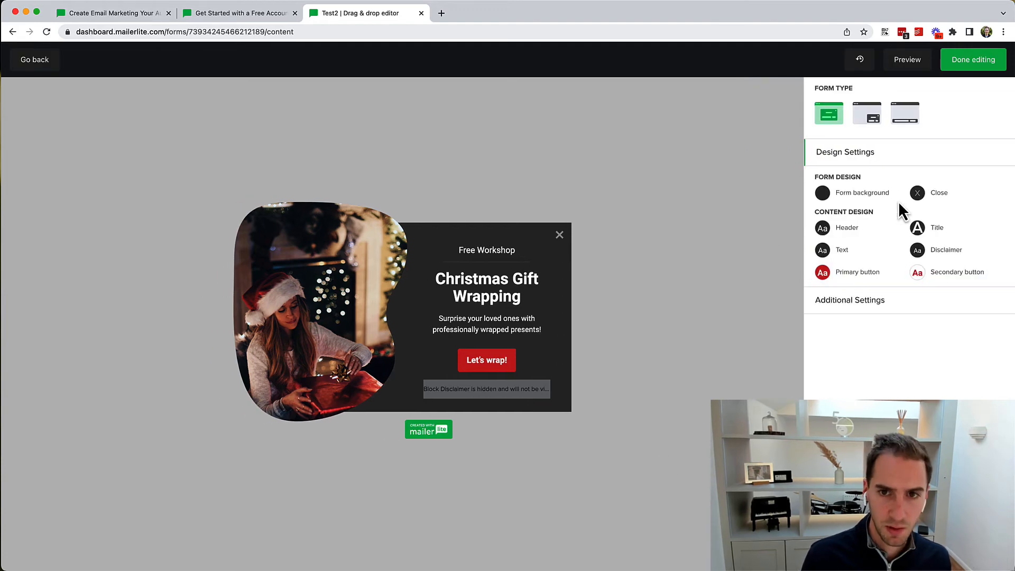
{"action": "left_click", "coordinate": [968, 63]}
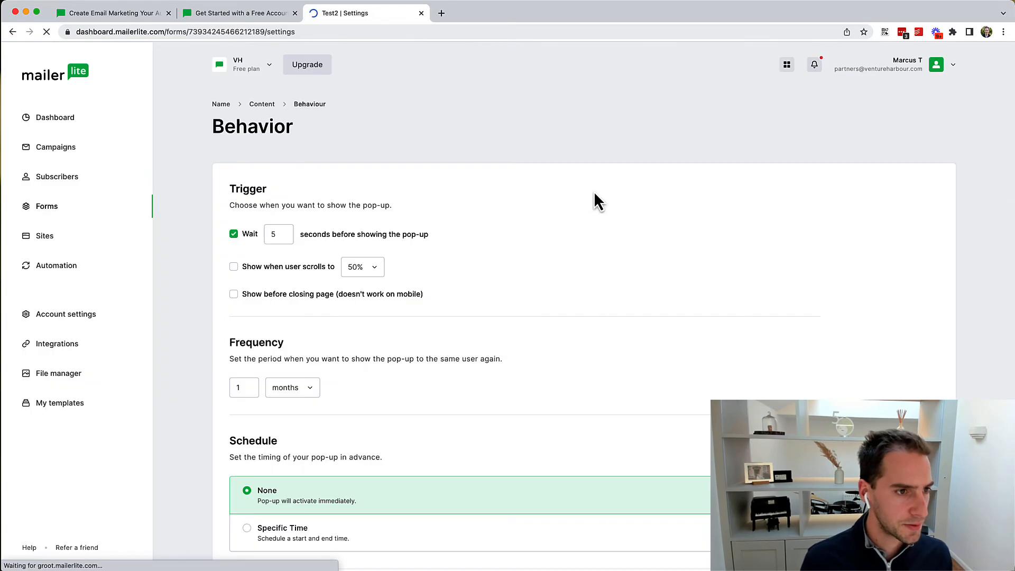
Step: Keep the 5-second wait and 1-month frequency, then move on to the JavaScript snippet setup
{"action": "scroll", "coordinate": [306, 246], "scroll_direction": "down", "scroll_amount": 4}
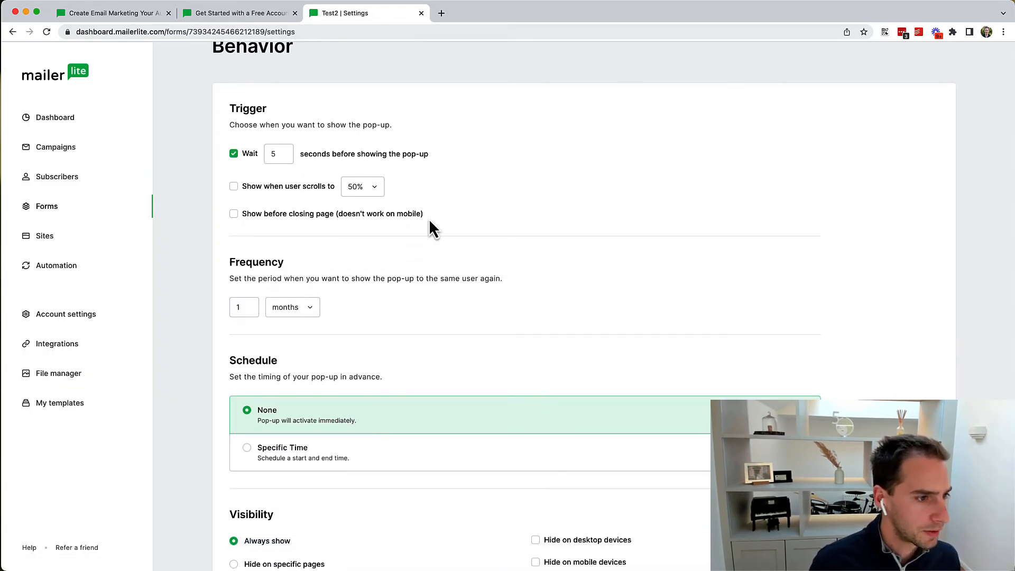
{"action": "scroll", "coordinate": [429, 222], "scroll_direction": "up", "scroll_amount": 4}
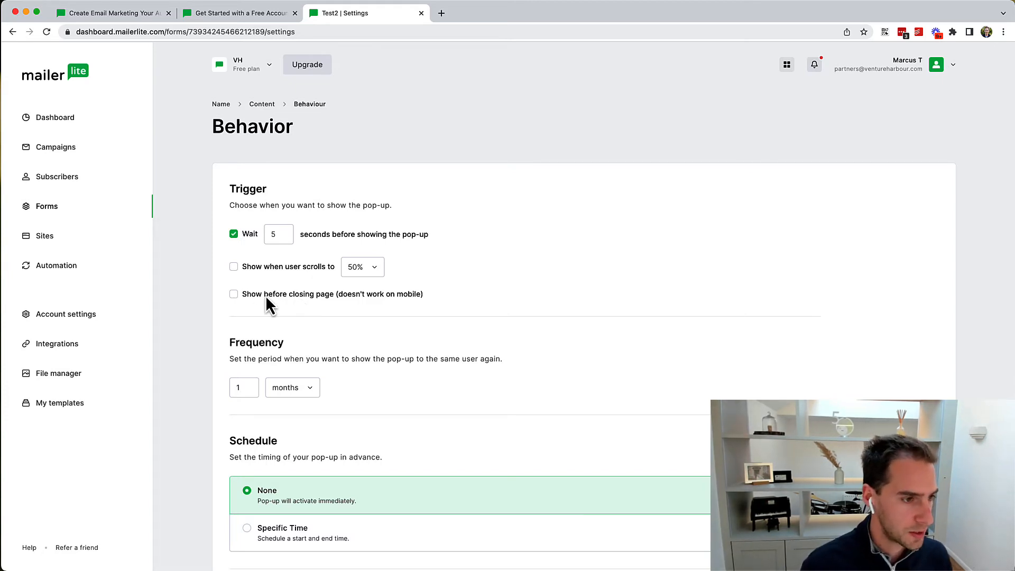
{"action": "left_click", "coordinate": [252, 388]}
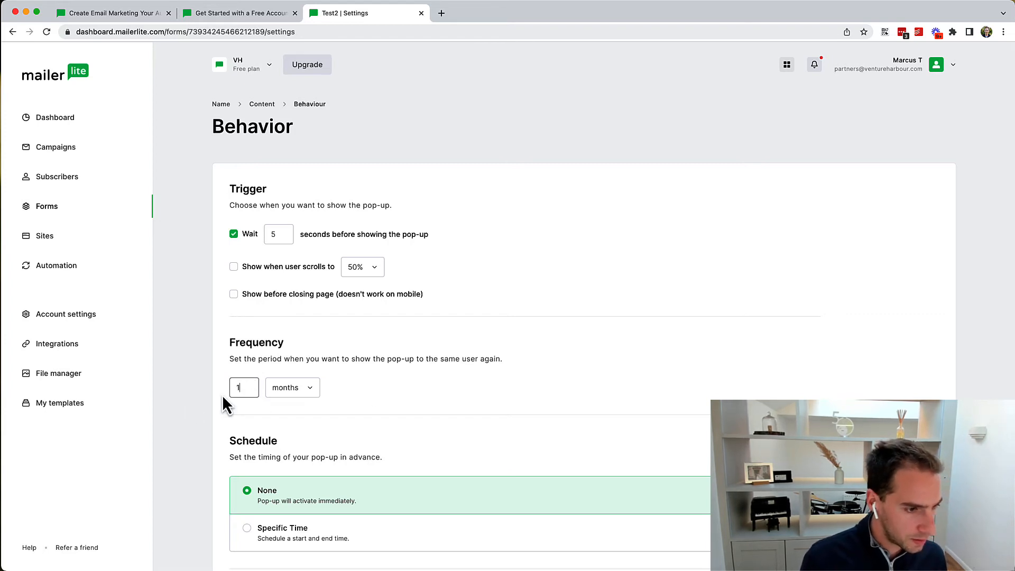
{"action": "scroll", "coordinate": [422, 403], "scroll_direction": "down", "scroll_amount": 5}
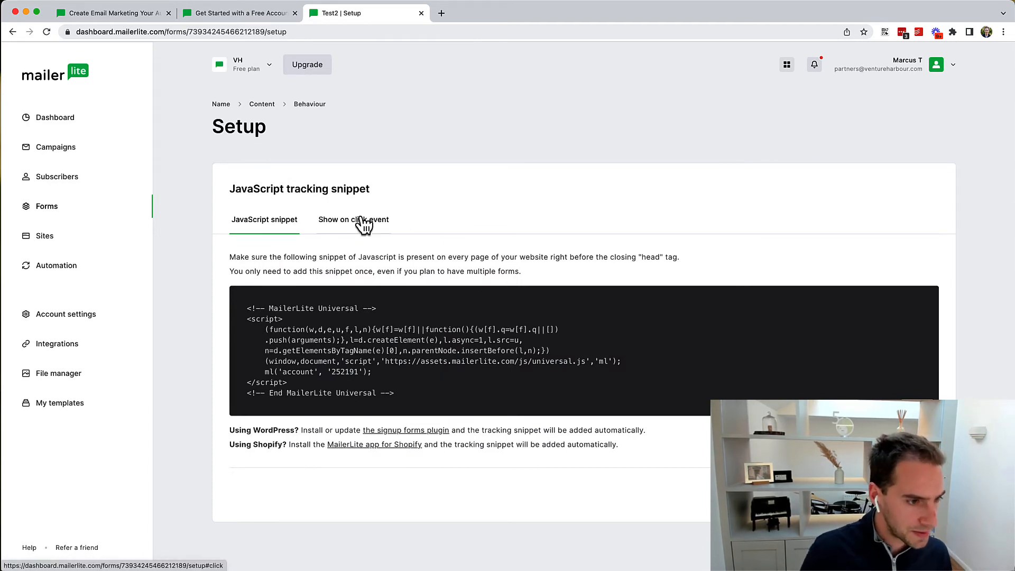
Step: Compare the click-event embed option with the JavaScript snippet, then finish the Test2 setup
{"action": "left_click", "coordinate": [364, 225]}
{"action": "left_click", "coordinate": [265, 227]}
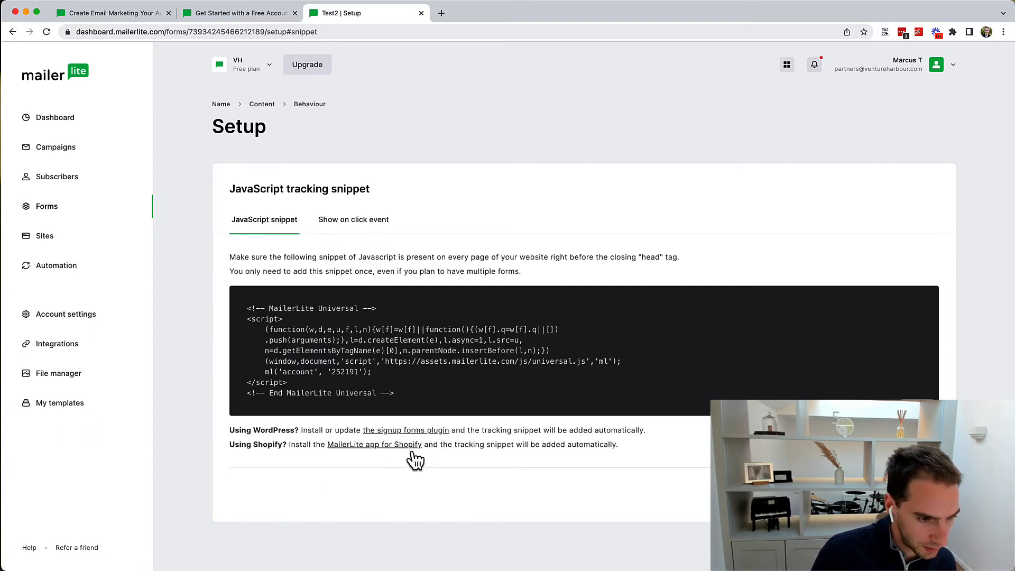
{"action": "left_click", "coordinate": [902, 495]}
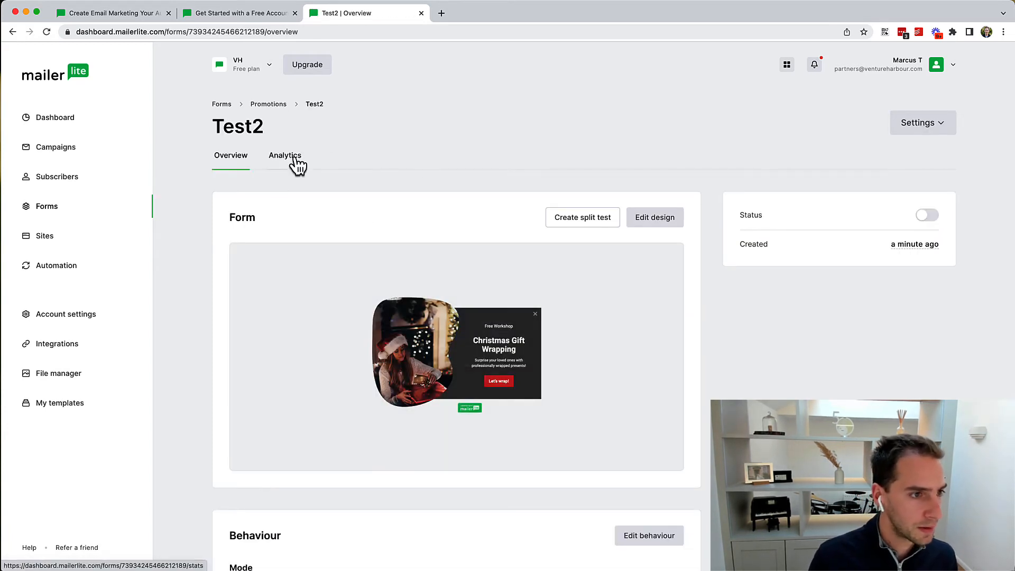
Step: Confirm Test2's analytics show zero conversions and impressions, then review its overview Behaviour summary
{"action": "left_click", "coordinate": [297, 165]}
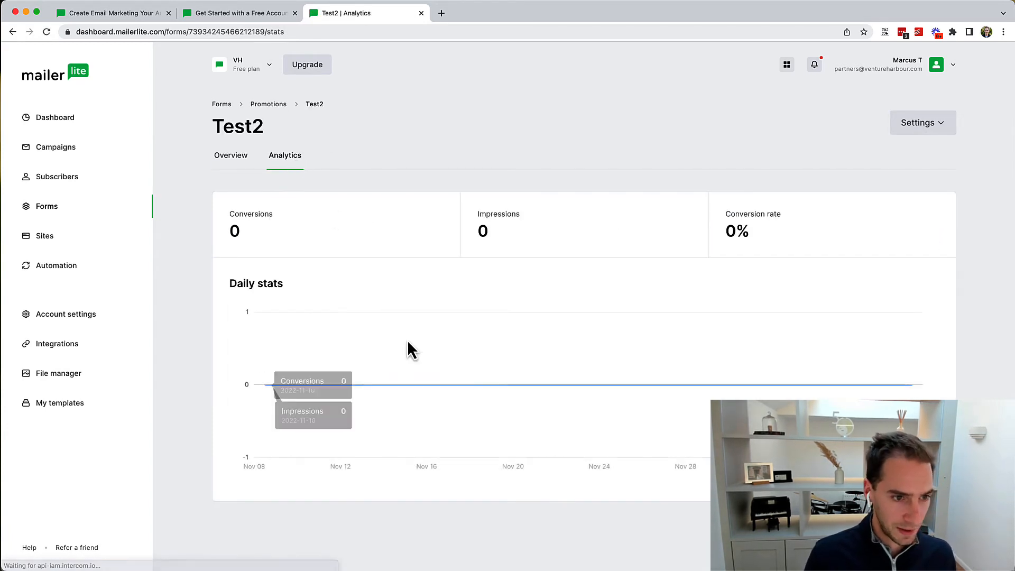
{"action": "left_click", "coordinate": [250, 154]}
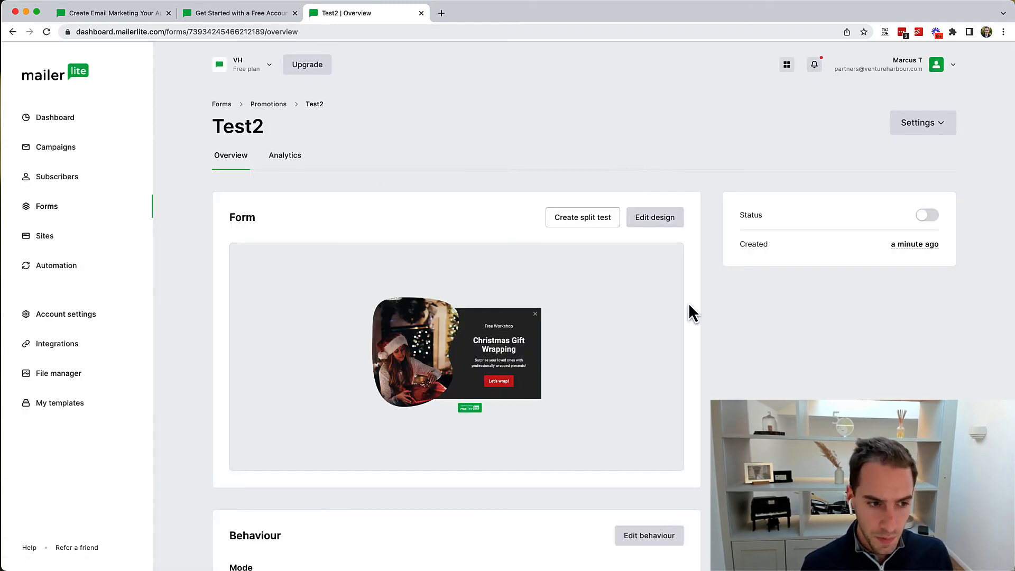
{"action": "scroll", "coordinate": [689, 306], "scroll_direction": "down", "scroll_amount": 10}
{"action": "scroll", "coordinate": [688, 306], "scroll_direction": "up", "scroll_amount": 10}
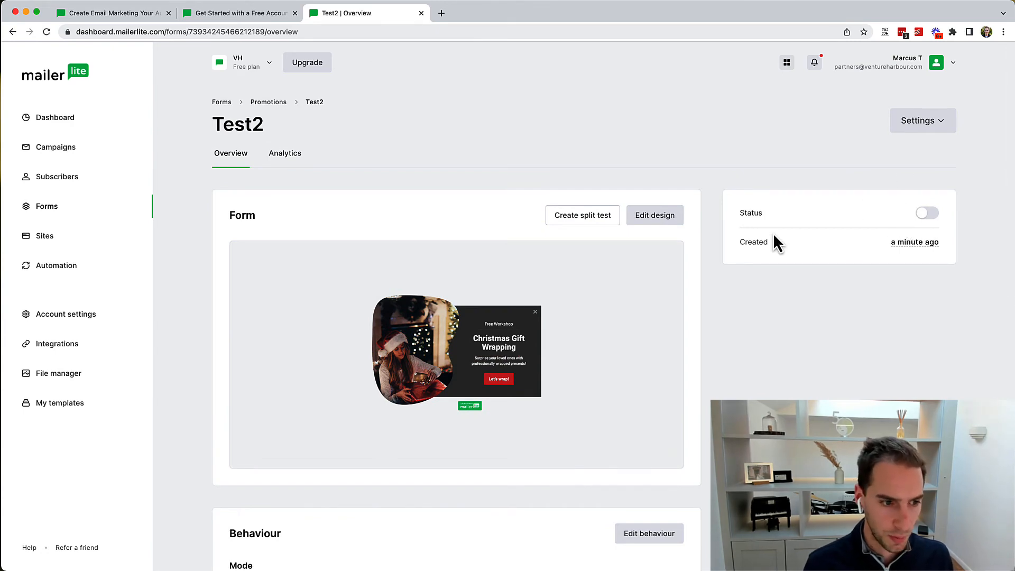
{"action": "scroll", "coordinate": [773, 233], "scroll_direction": "down", "scroll_amount": 10}
{"action": "scroll", "coordinate": [773, 233], "scroll_direction": "up", "scroll_amount": 6}
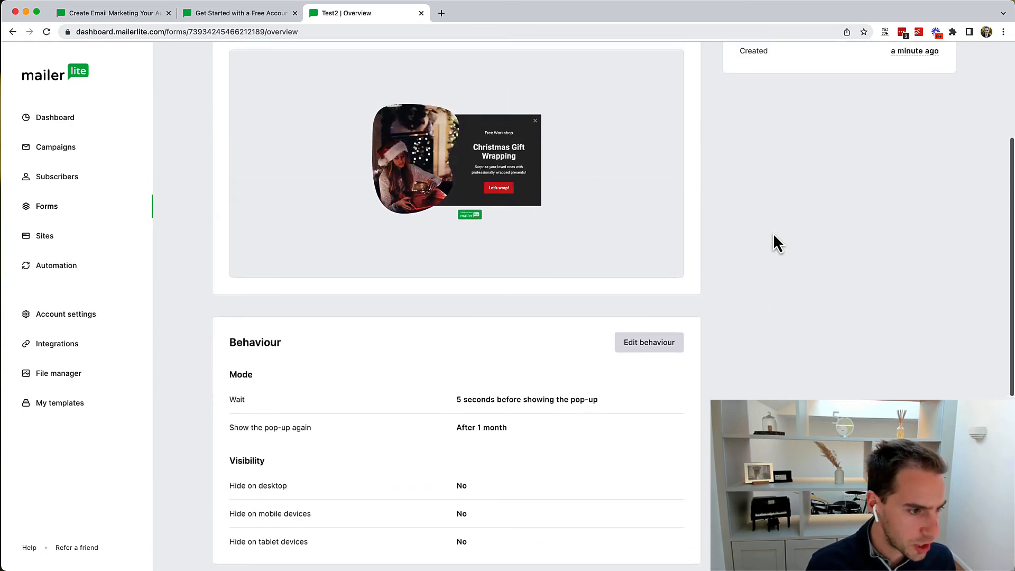
{"action": "scroll", "coordinate": [585, 277], "scroll_direction": "down", "scroll_amount": 2}
{"action": "scroll", "coordinate": [585, 276], "scroll_direction": "down", "scroll_amount": 1}
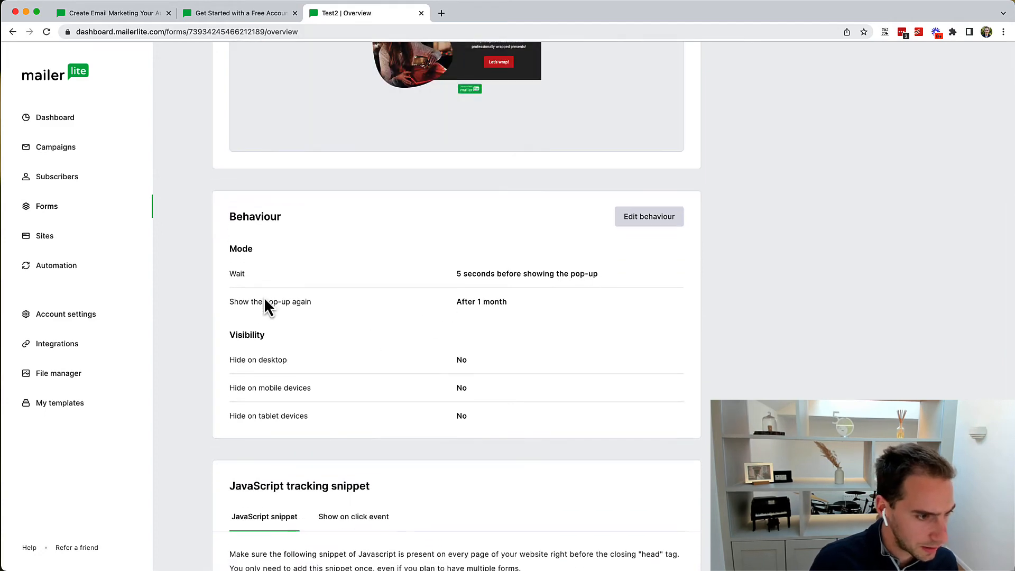
{"action": "scroll", "coordinate": [407, 332], "scroll_direction": "down", "scroll_amount": 4}
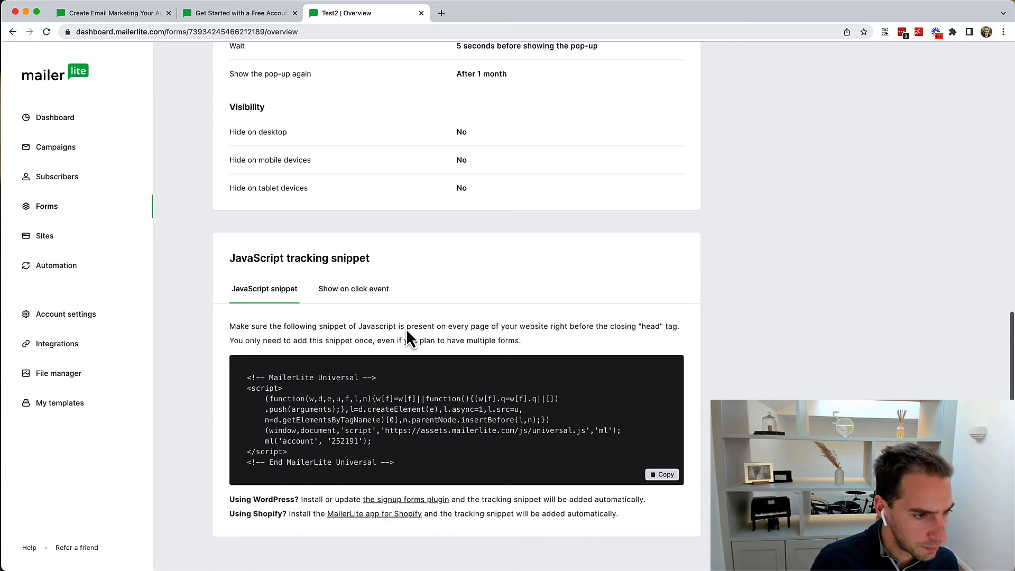
{"action": "scroll", "coordinate": [407, 332], "scroll_direction": "up", "scroll_amount": 10}
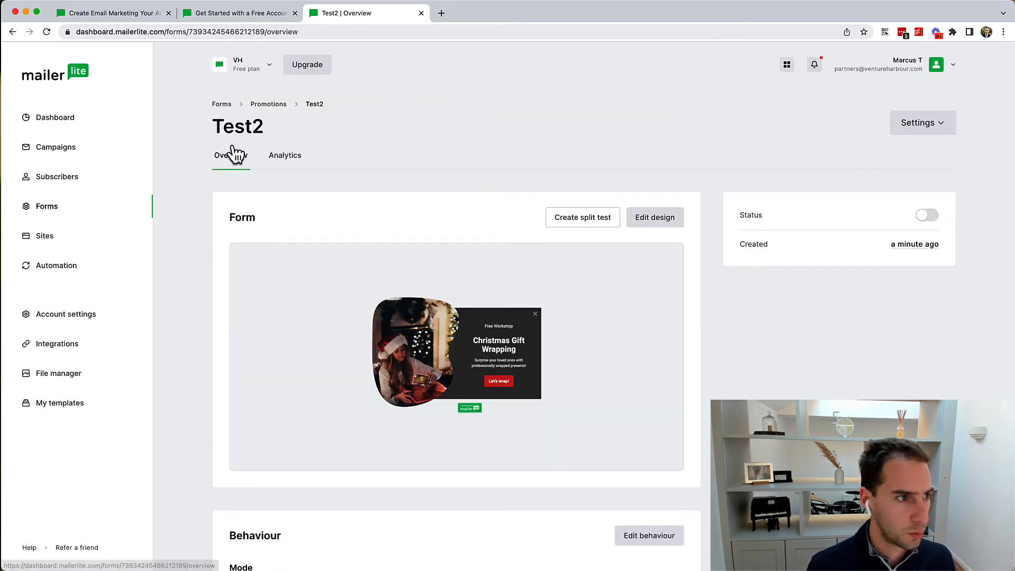
{"action": "left_click", "coordinate": [59, 237]}
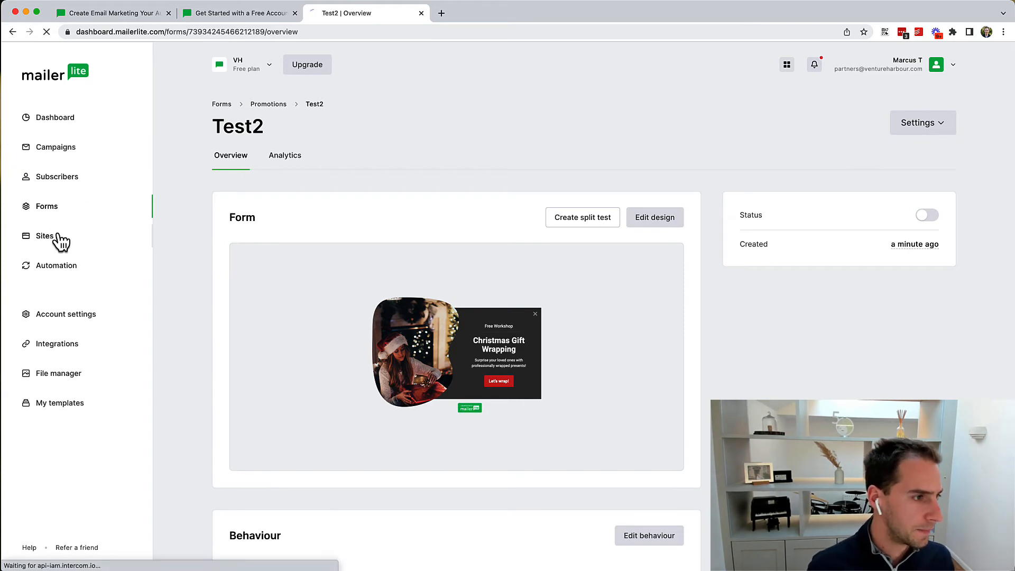
Step: Create a new automation named 'T' in the Automations section
{"action": "left_click", "coordinate": [52, 268]}
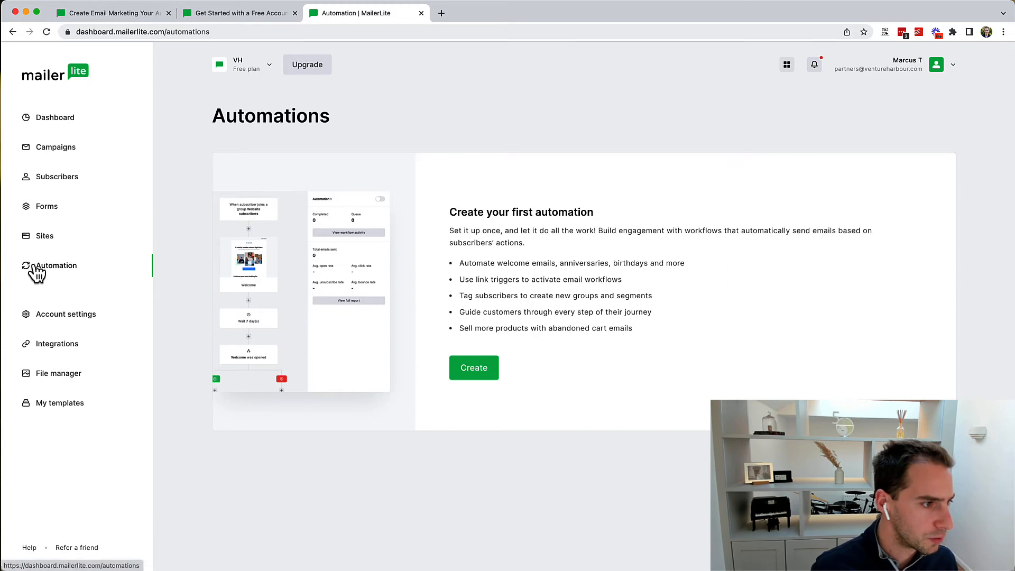
{"action": "left_click", "coordinate": [474, 370]}
{"action": "type", "text": "Test"}
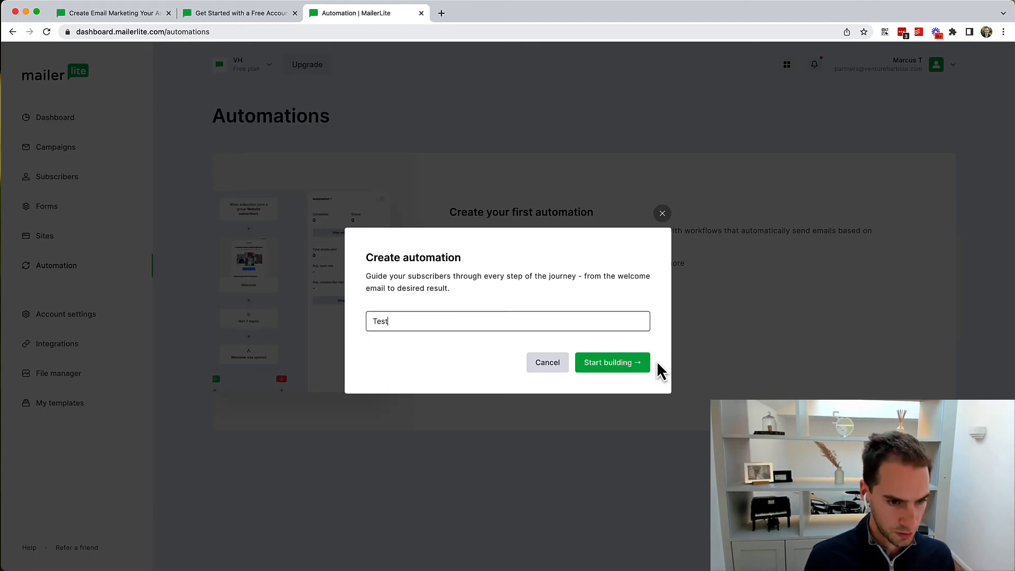
{"action": "left_click", "coordinate": [635, 359]}
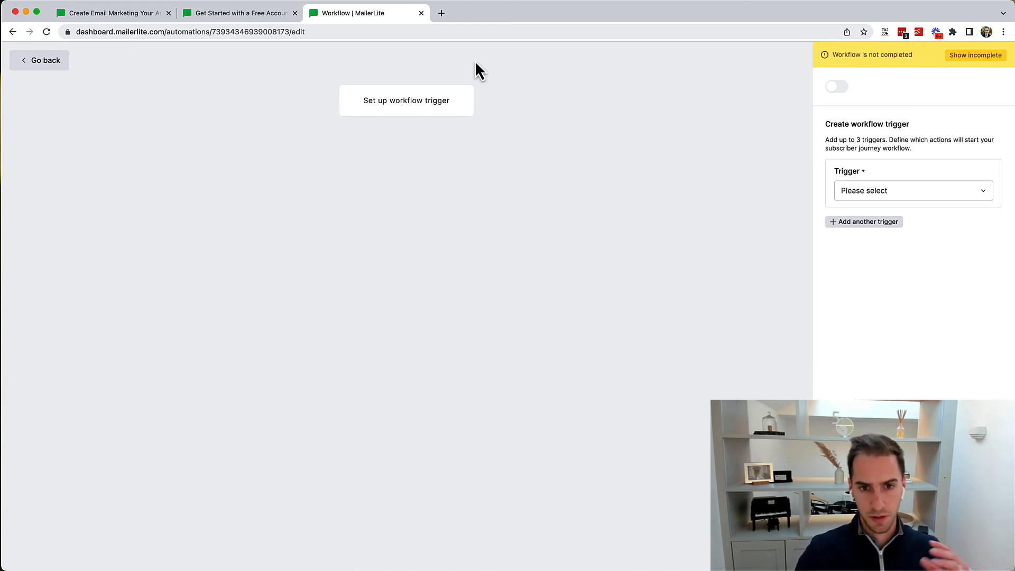
Step: Try the 'joins a group' trigger, find no groups available, and review other triggers
{"action": "left_click", "coordinate": [935, 192]}
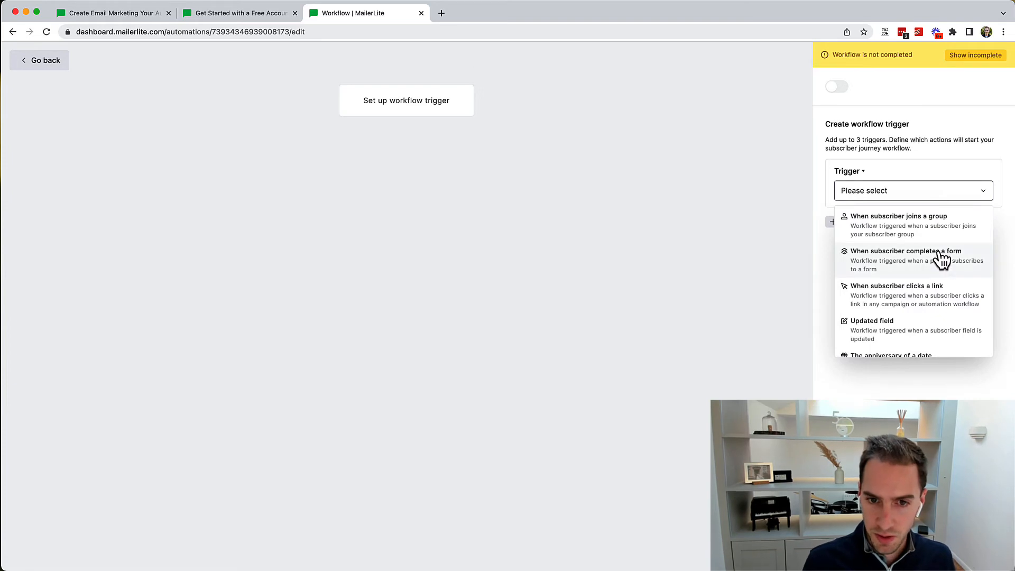
{"action": "scroll", "coordinate": [940, 259], "scroll_direction": "down", "scroll_amount": 3}
{"action": "scroll", "coordinate": [940, 257], "scroll_direction": "up", "scroll_amount": 3}
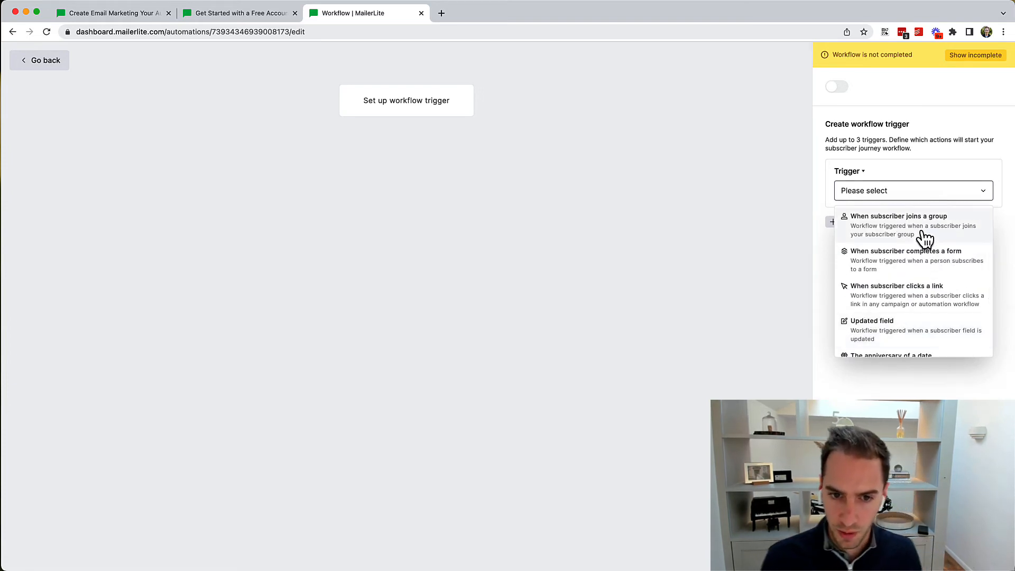
{"action": "scroll", "coordinate": [926, 237], "scroll_direction": "down", "scroll_amount": 3}
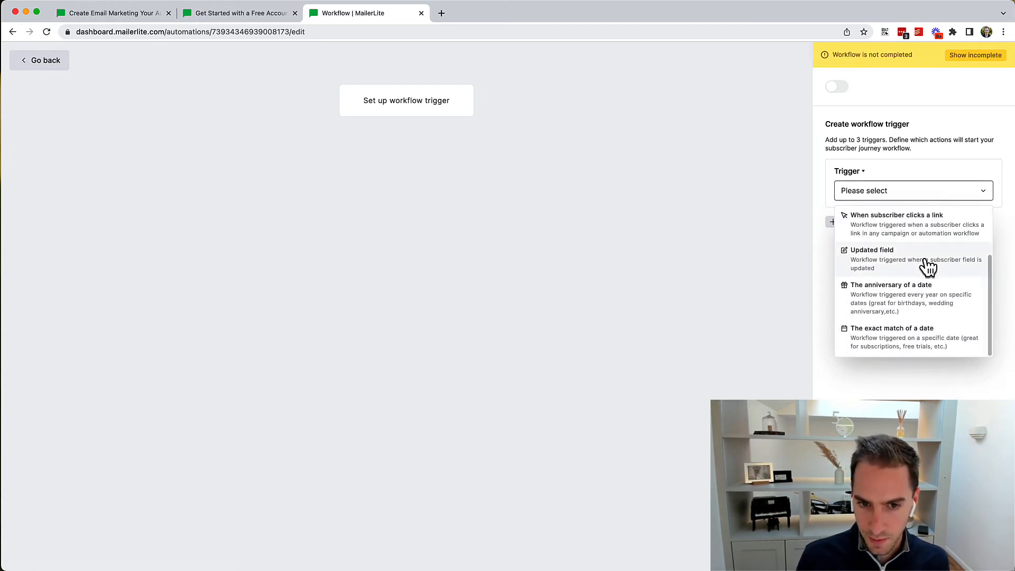
{"action": "scroll", "coordinate": [910, 232], "scroll_direction": "up", "scroll_amount": 2}
{"action": "left_click", "coordinate": [893, 228]}
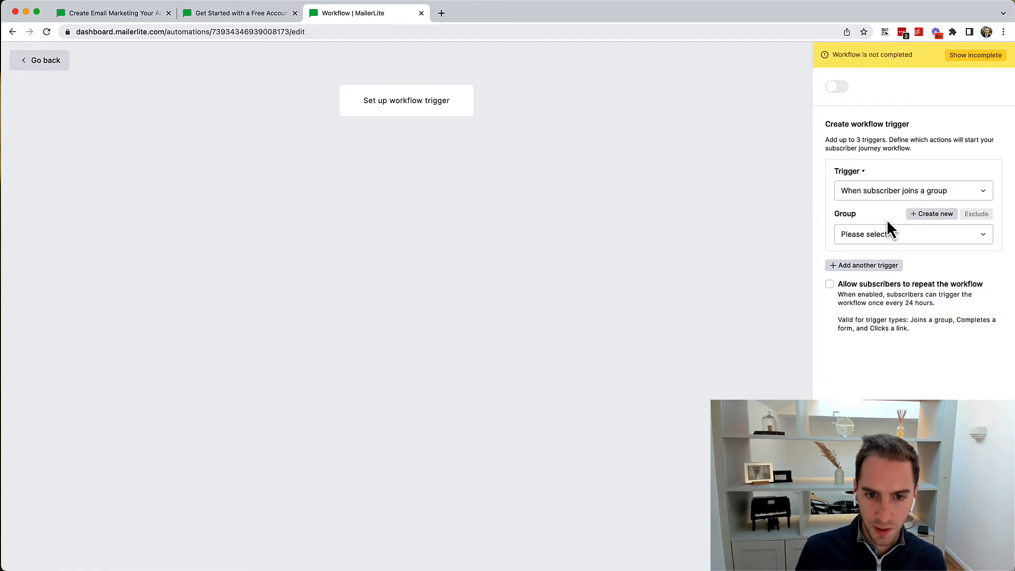
{"action": "left_click", "coordinate": [884, 237]}
{"action": "left_click", "coordinate": [862, 220]}
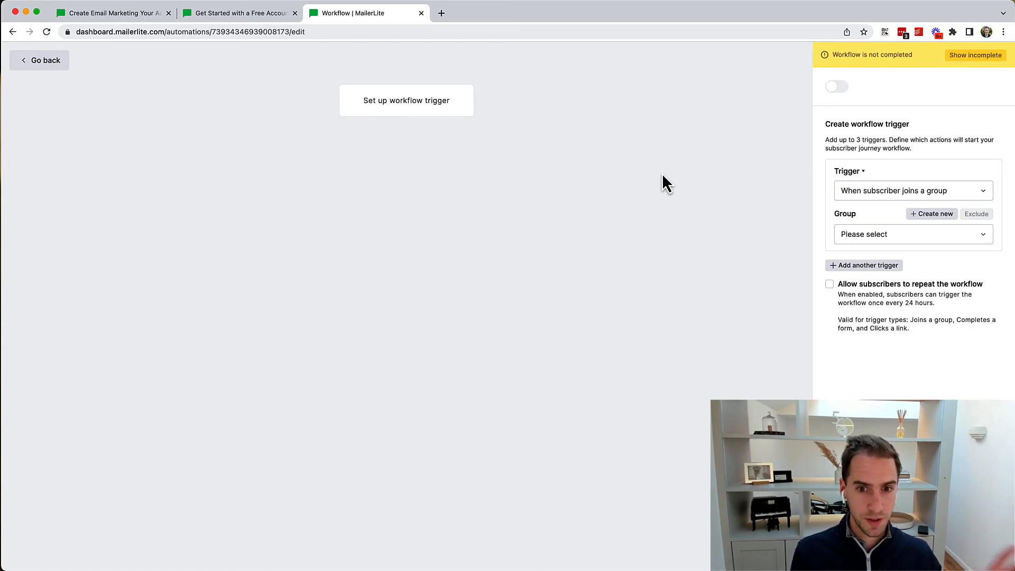
{"action": "left_click", "coordinate": [880, 195]}
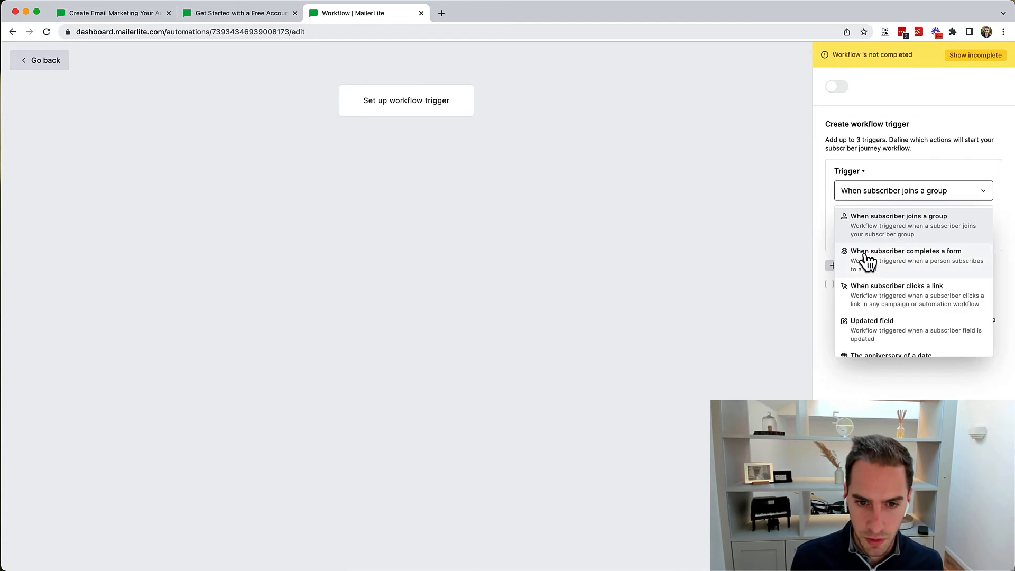
{"action": "scroll", "coordinate": [863, 261], "scroll_direction": "down", "scroll_amount": 2}
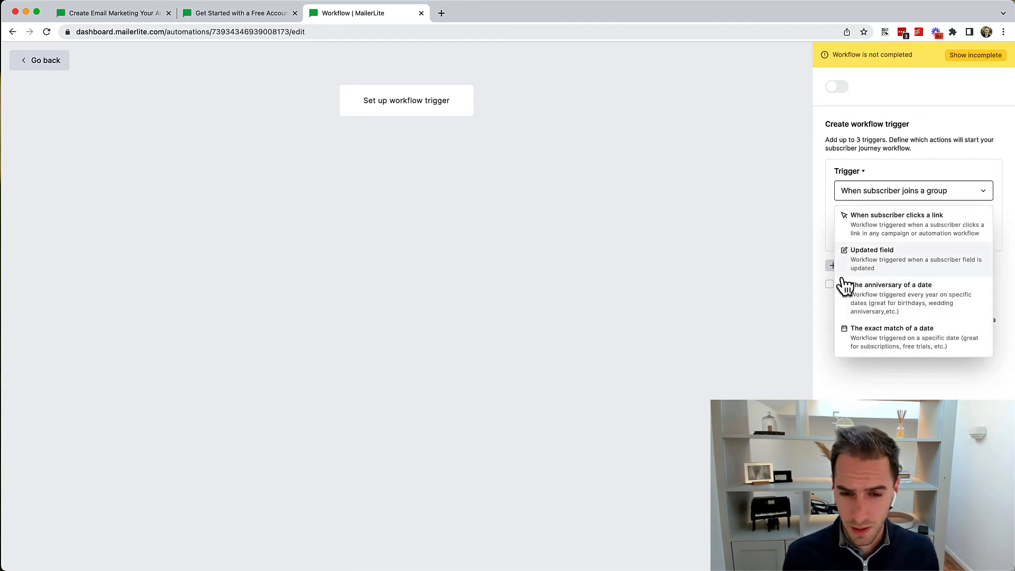
{"action": "scroll", "coordinate": [917, 304], "scroll_direction": "up", "scroll_amount": 2}
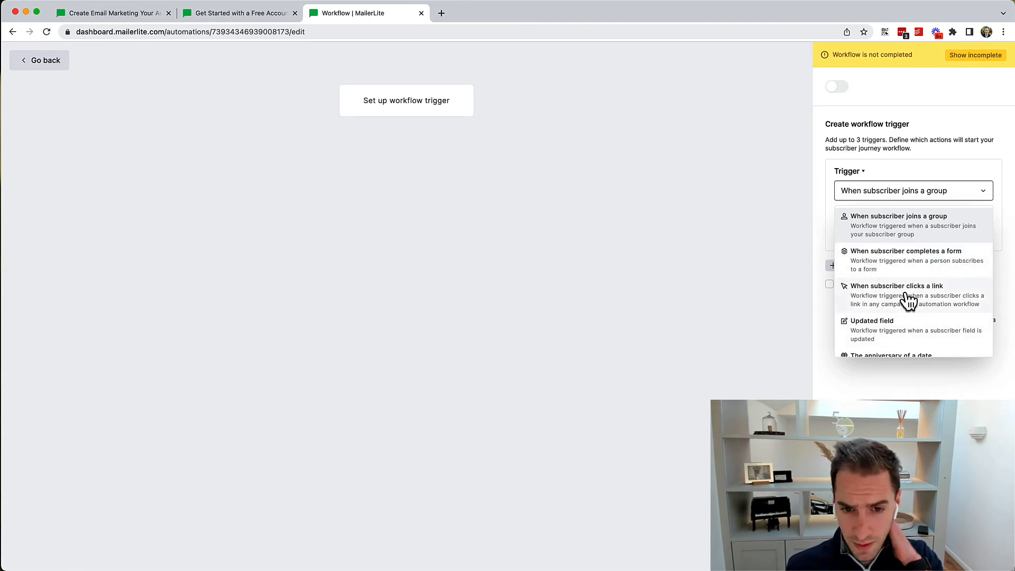
{"action": "scroll", "coordinate": [909, 333], "scroll_direction": "down", "scroll_amount": 3}
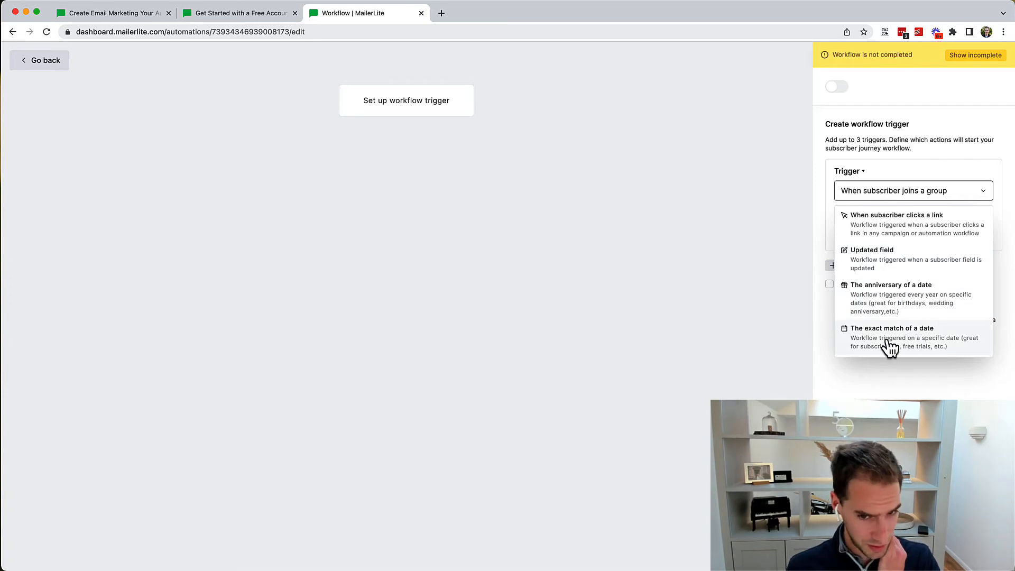
{"action": "scroll", "coordinate": [887, 282], "scroll_direction": "up", "scroll_amount": 3}
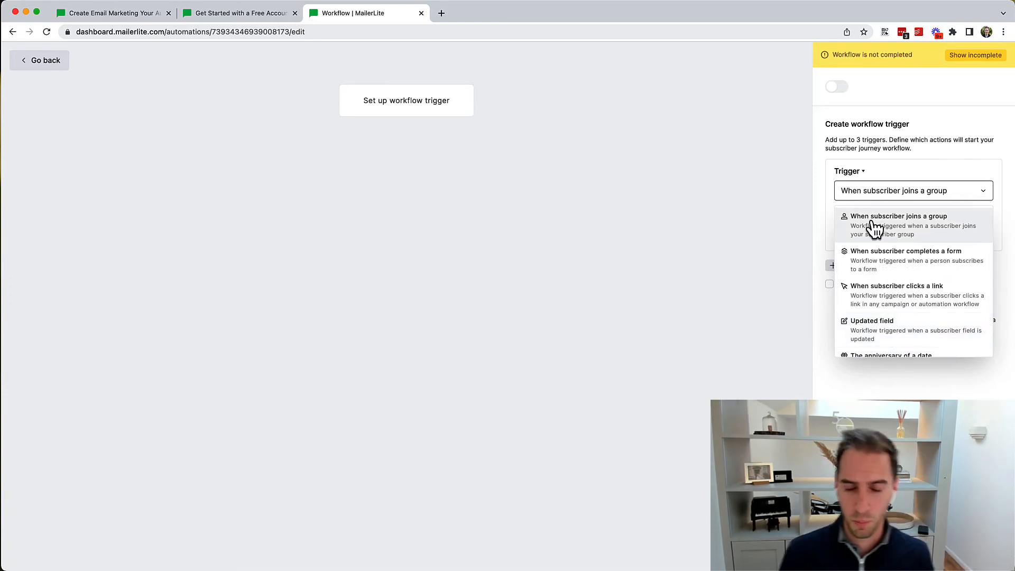
{"action": "left_click", "coordinate": [905, 156]}
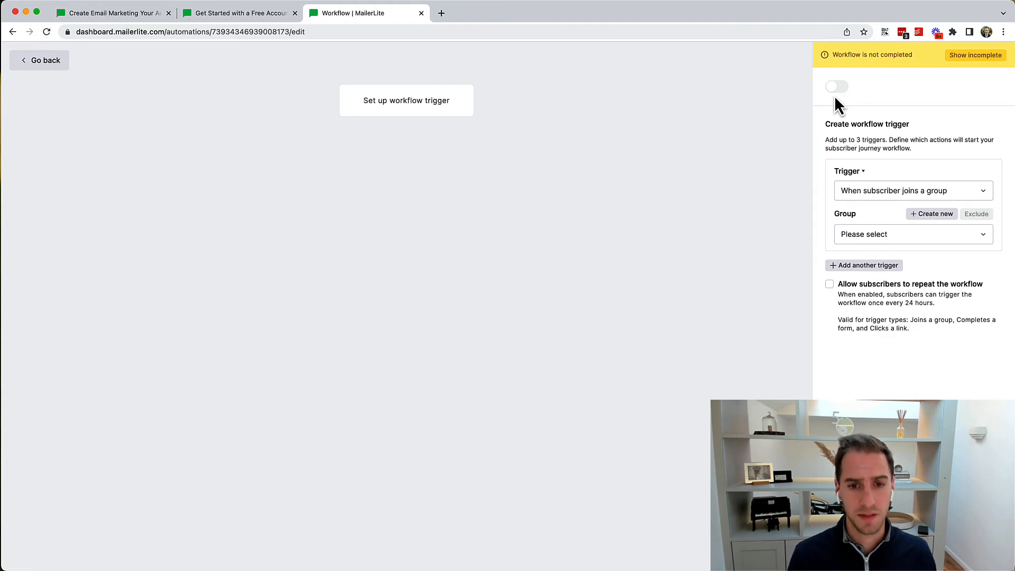
Step: Set the trigger to 'When subscriber completes a form' with form Test, and save it
{"action": "left_click", "coordinate": [859, 191]}
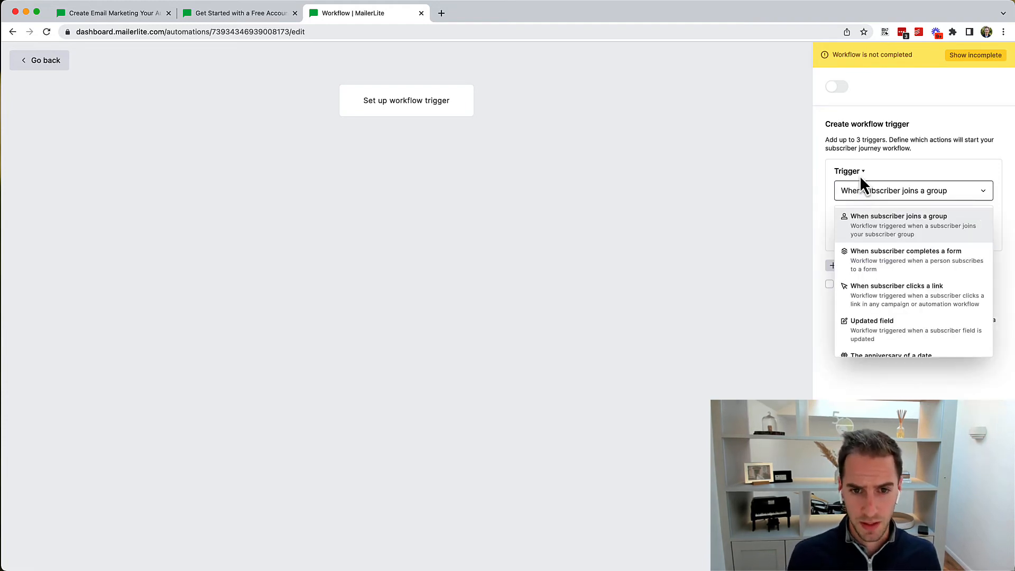
{"action": "left_click", "coordinate": [862, 173]}
{"action": "left_click", "coordinate": [866, 179]}
{"action": "left_click", "coordinate": [868, 196]}
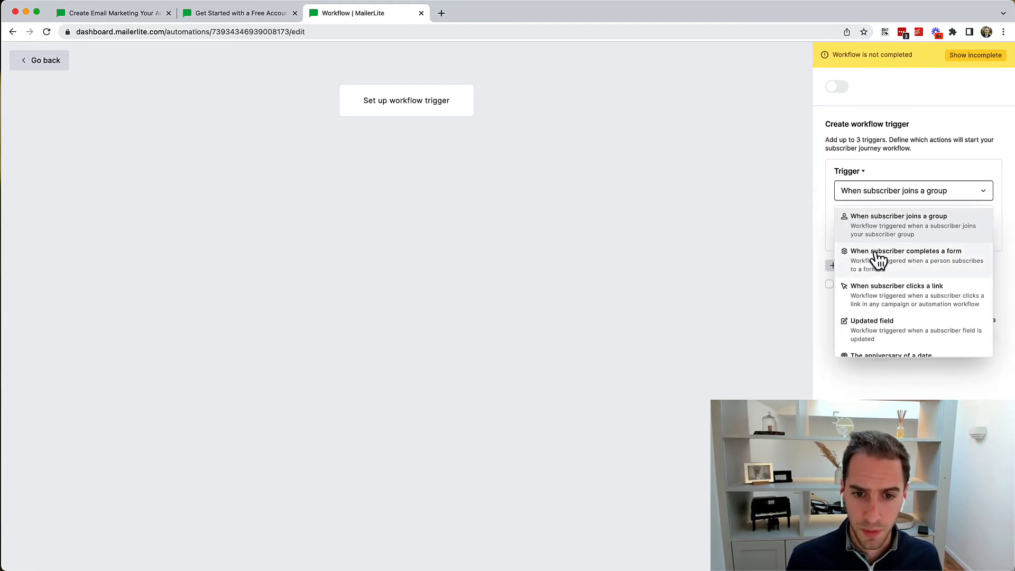
{"action": "left_click", "coordinate": [884, 269]}
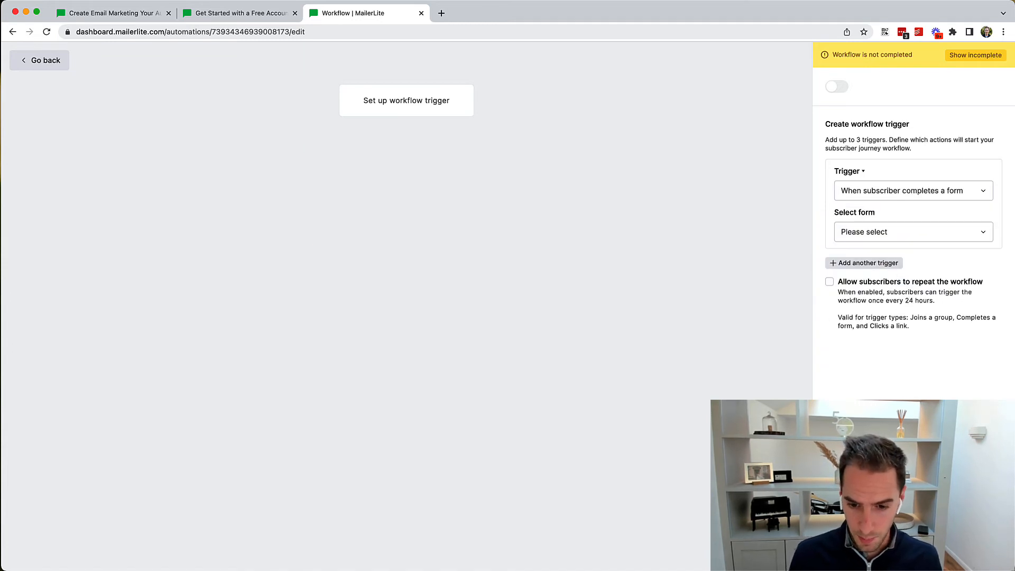
{"action": "left_click", "coordinate": [866, 238]}
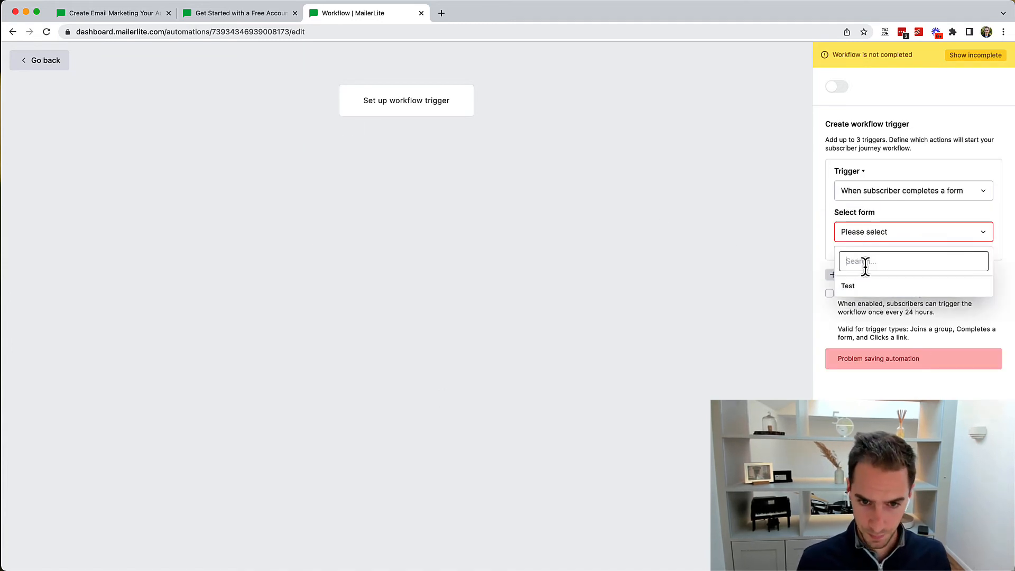
{"action": "left_click", "coordinate": [861, 287]}
{"action": "left_click", "coordinate": [913, 549]}
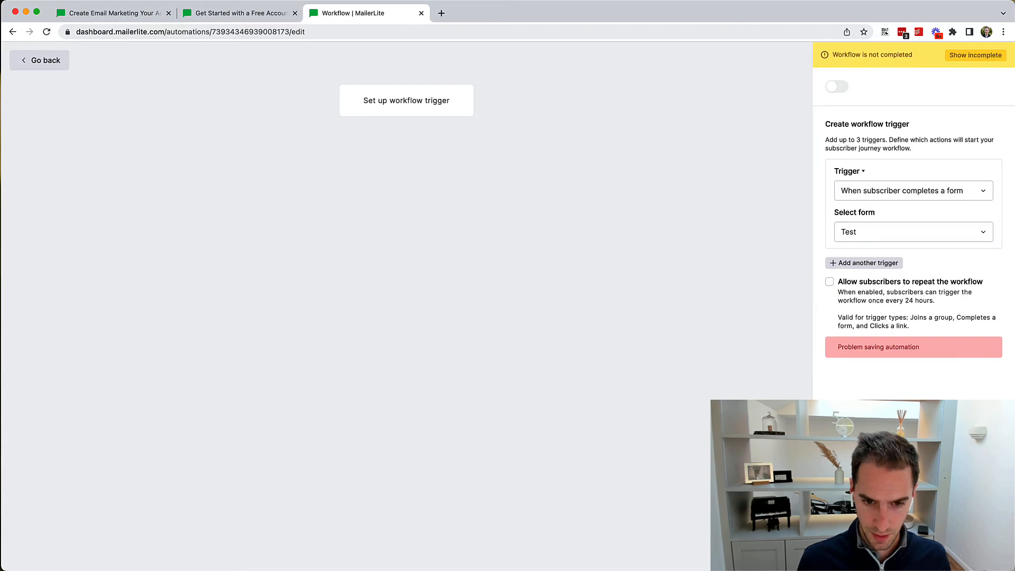
Step: Add a Delay step under the trigger with a wait of 3 days
{"action": "left_click", "coordinate": [407, 146]}
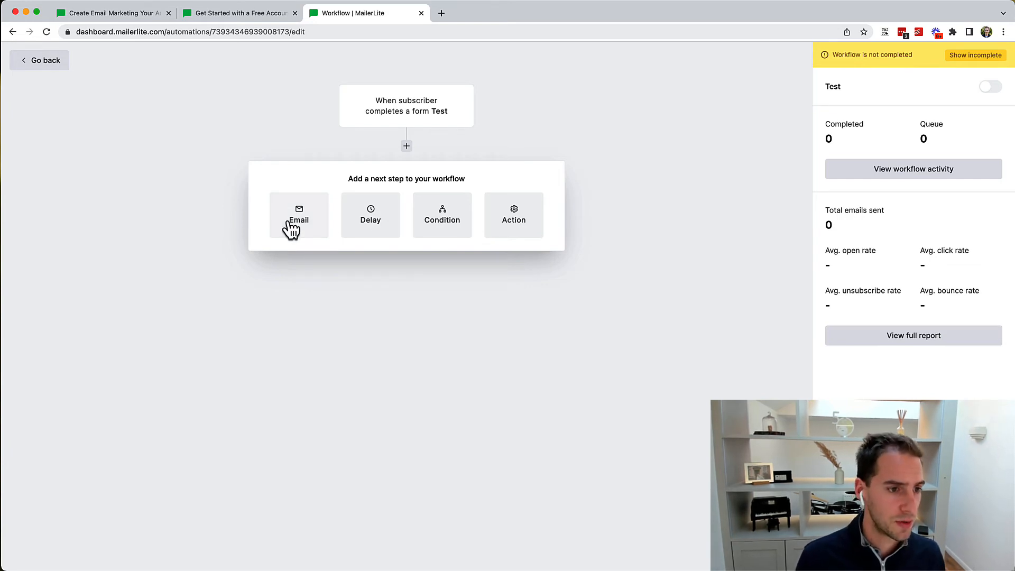
{"action": "left_click", "coordinate": [395, 221]}
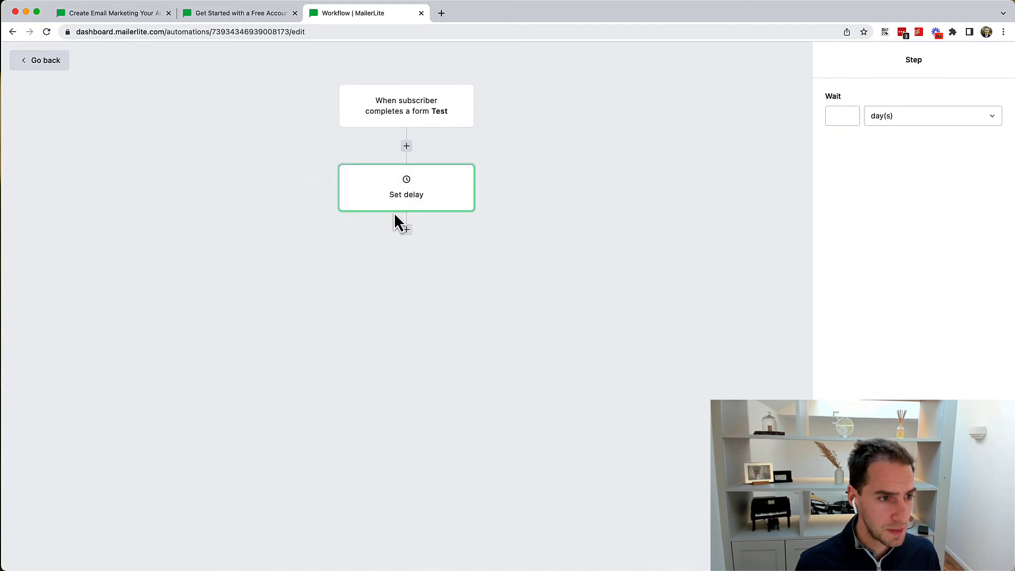
{"action": "left_click", "coordinate": [841, 112]}
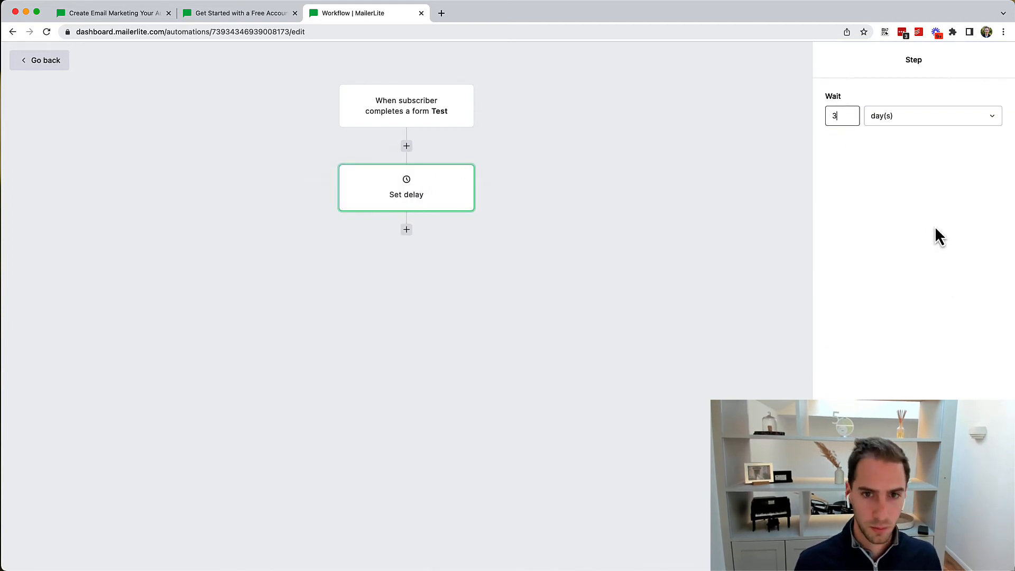
{"action": "type", "text": "3"}
{"action": "left_click", "coordinate": [600, 241]}
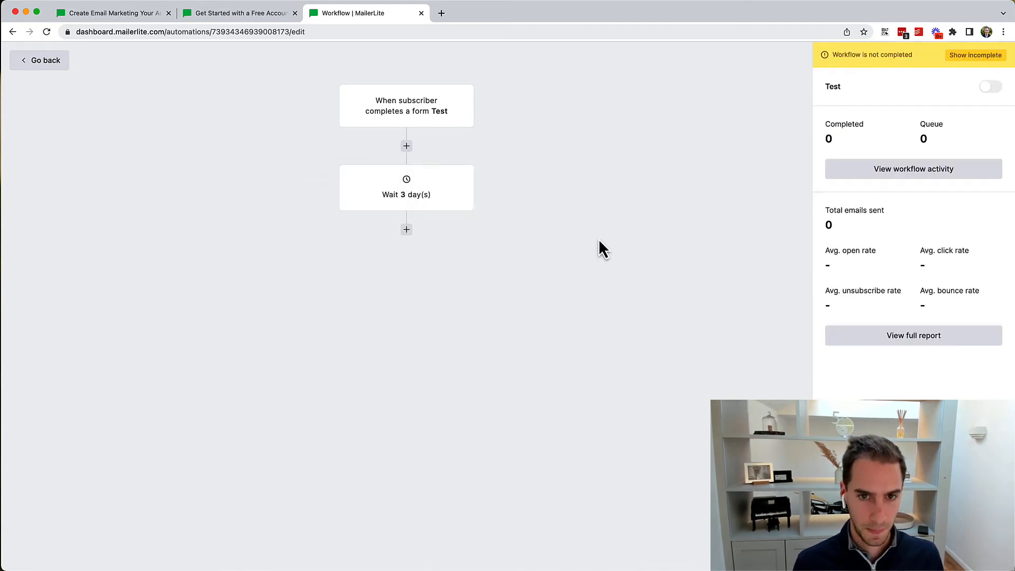
Step: Add a Condition step after the wait, set to Campaign activity
{"action": "left_click", "coordinate": [405, 232]}
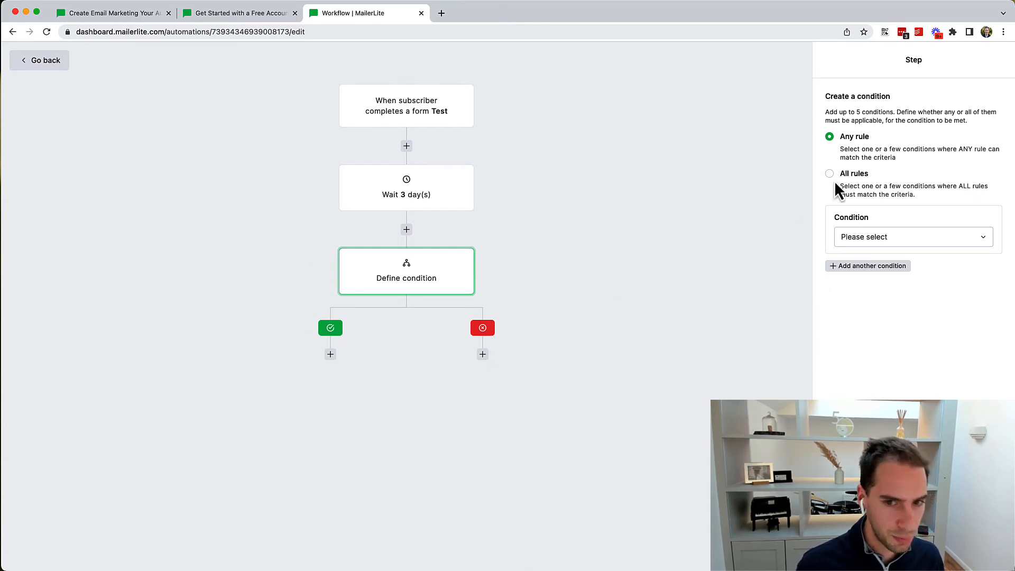
{"action": "left_click", "coordinate": [890, 238]}
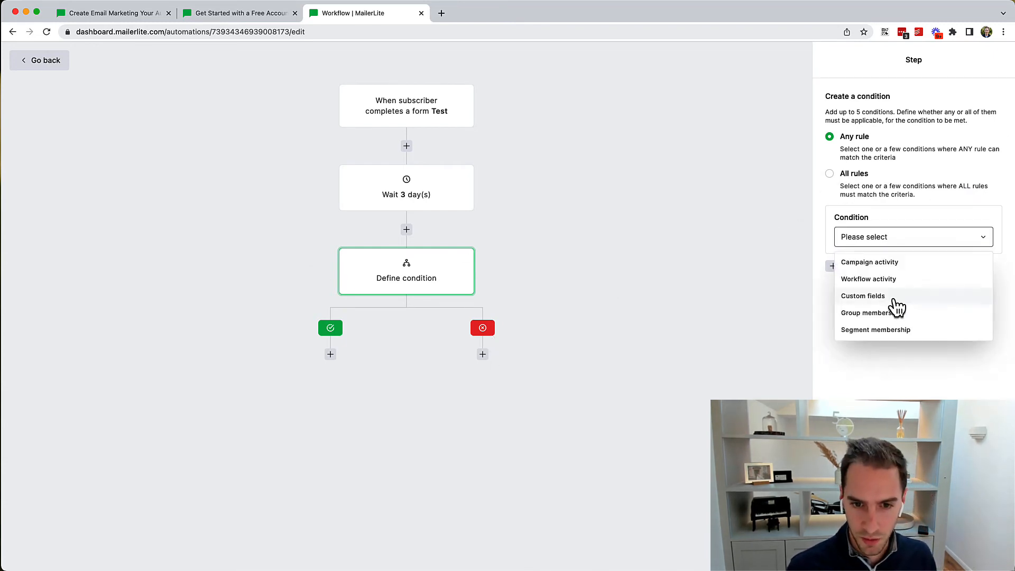
{"action": "left_click", "coordinate": [894, 266]}
{"action": "left_click", "coordinate": [892, 266]}
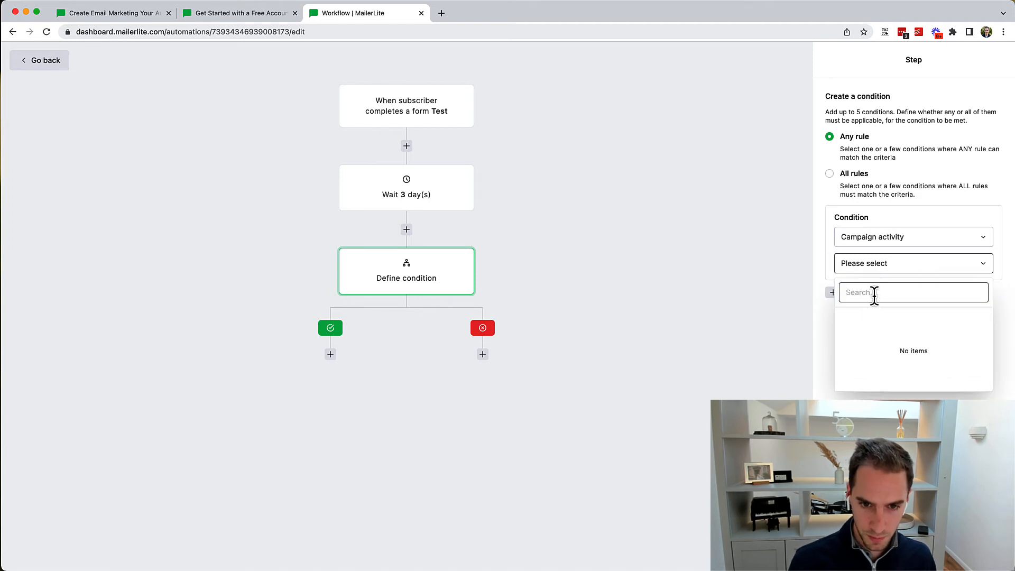
{"action": "left_click", "coordinate": [867, 264]}
{"action": "left_click", "coordinate": [891, 244]}
{"action": "left_click", "coordinate": [503, 265]}
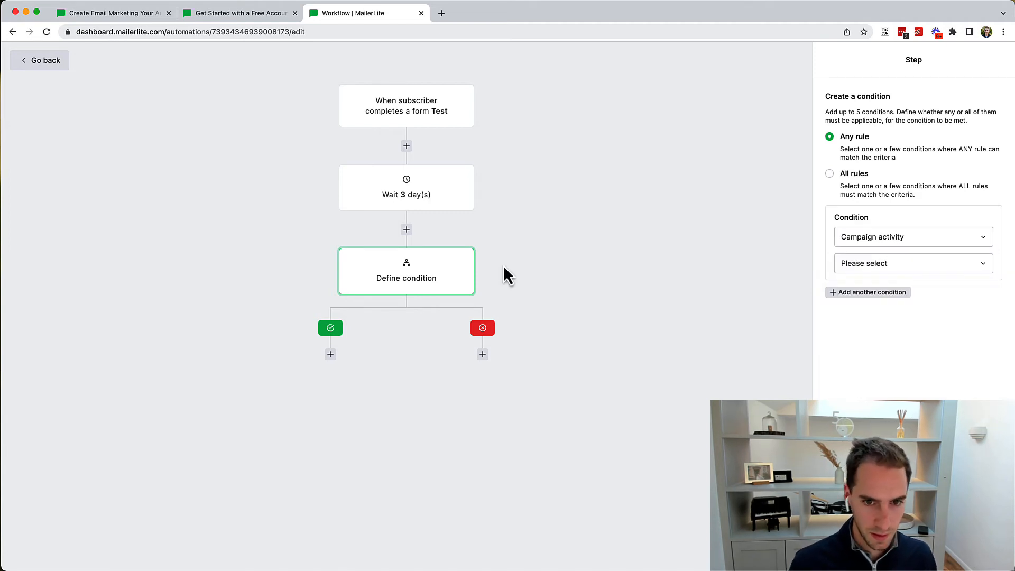
Step: Insert an action step between the wait and the condition, leaving its action undefined
{"action": "left_click", "coordinate": [406, 230]}
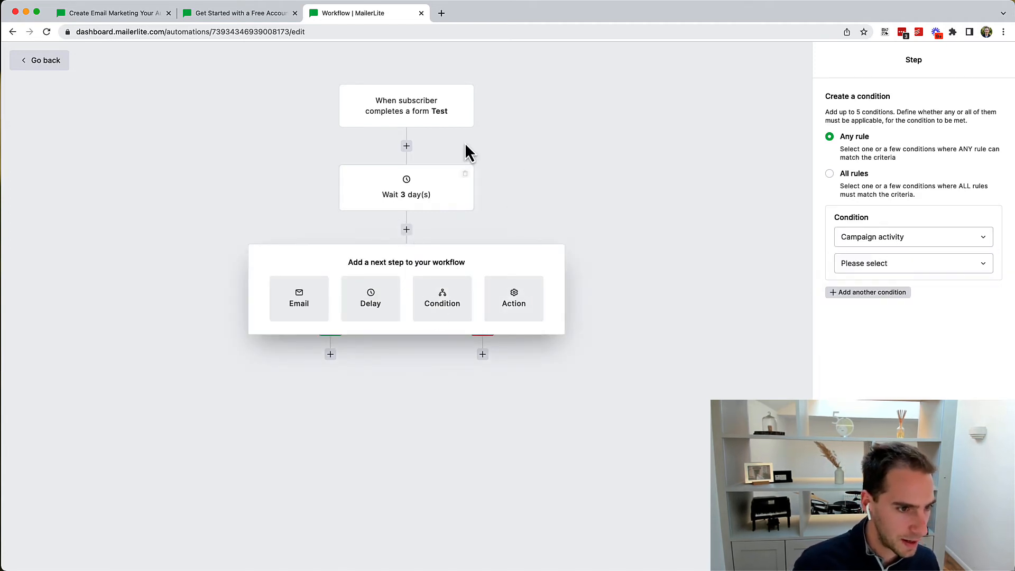
{"action": "left_click", "coordinate": [535, 165]}
{"action": "left_click", "coordinate": [407, 230]}
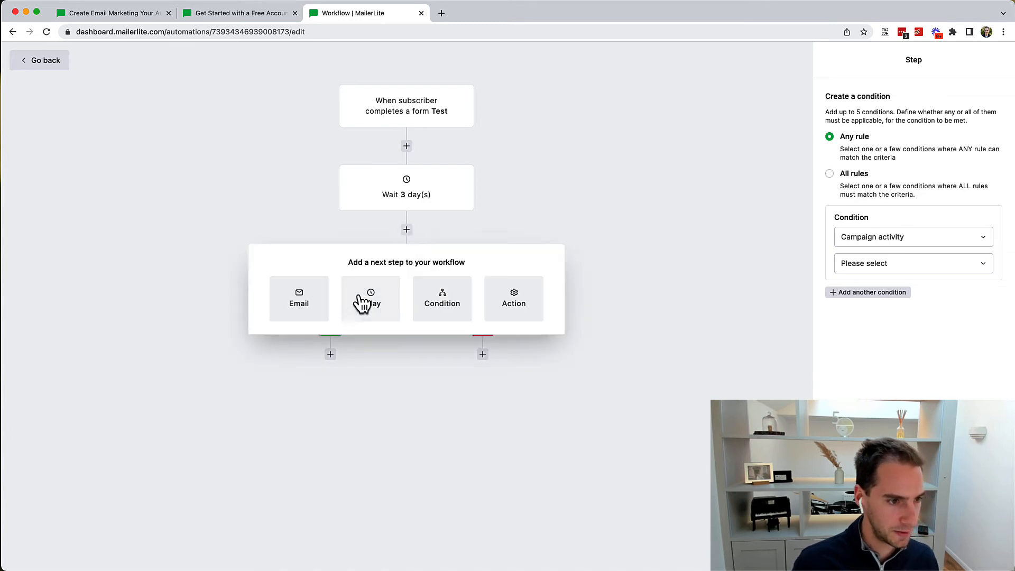
{"action": "left_click", "coordinate": [514, 302]}
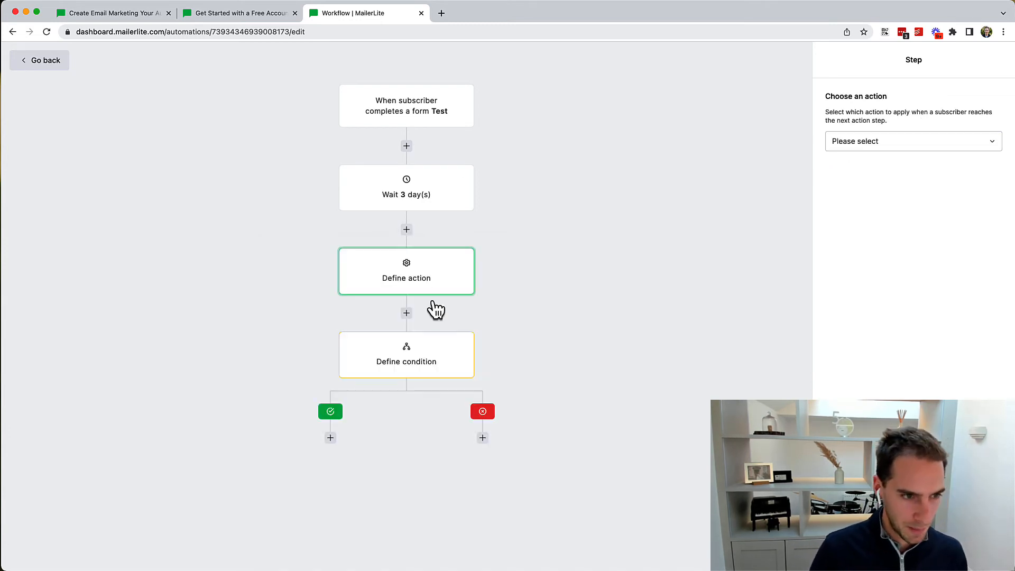
{"action": "left_click", "coordinate": [908, 142]}
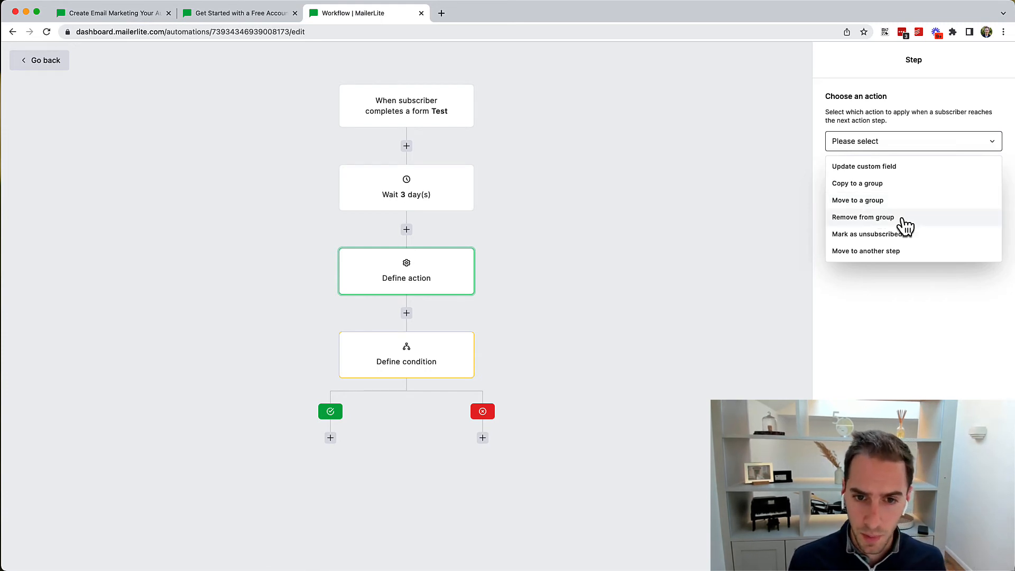
{"action": "left_click", "coordinate": [660, 227]}
{"action": "left_click", "coordinate": [407, 313]}
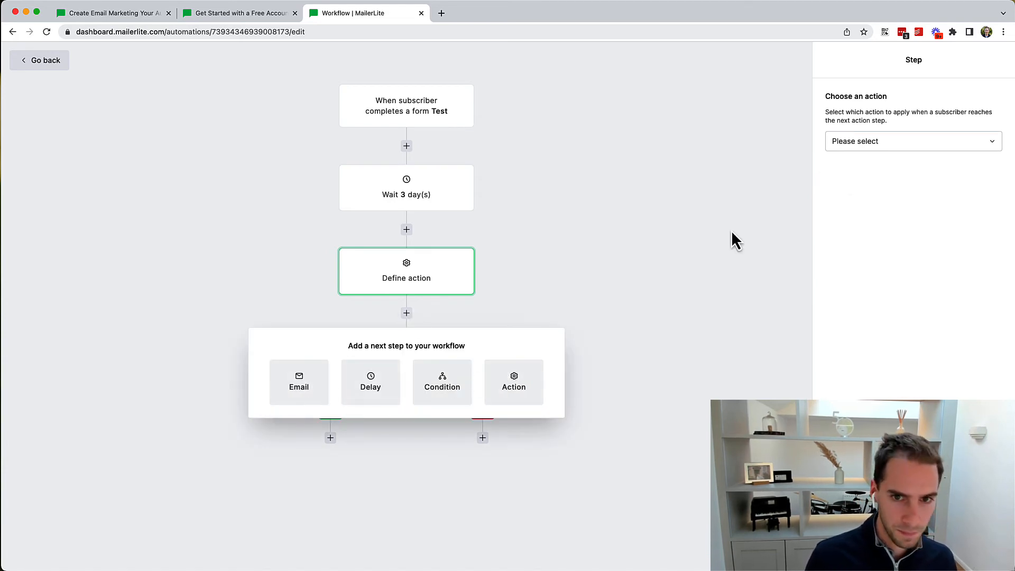
{"action": "left_click", "coordinate": [872, 151]}
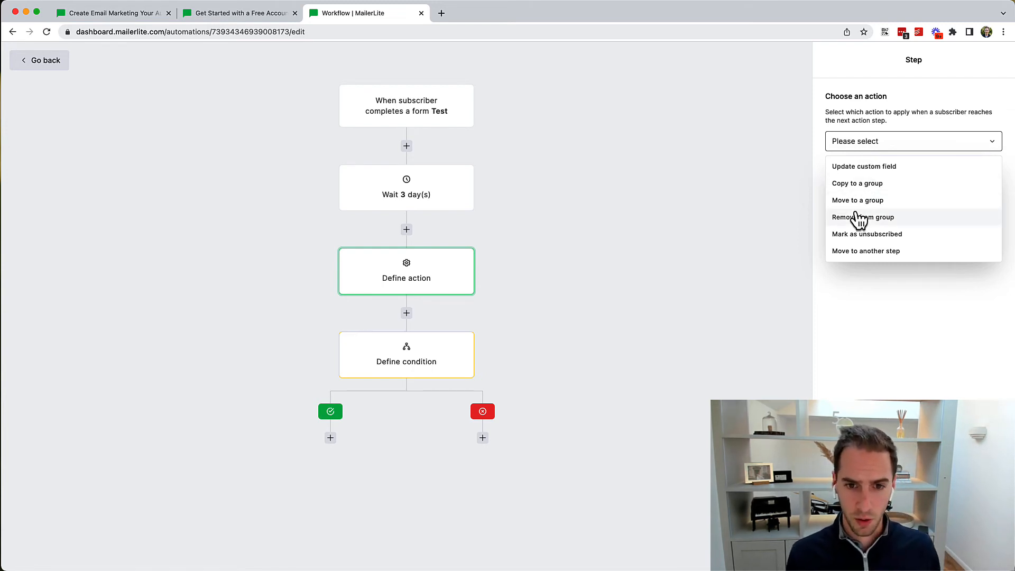
{"action": "left_click", "coordinate": [819, 275]}
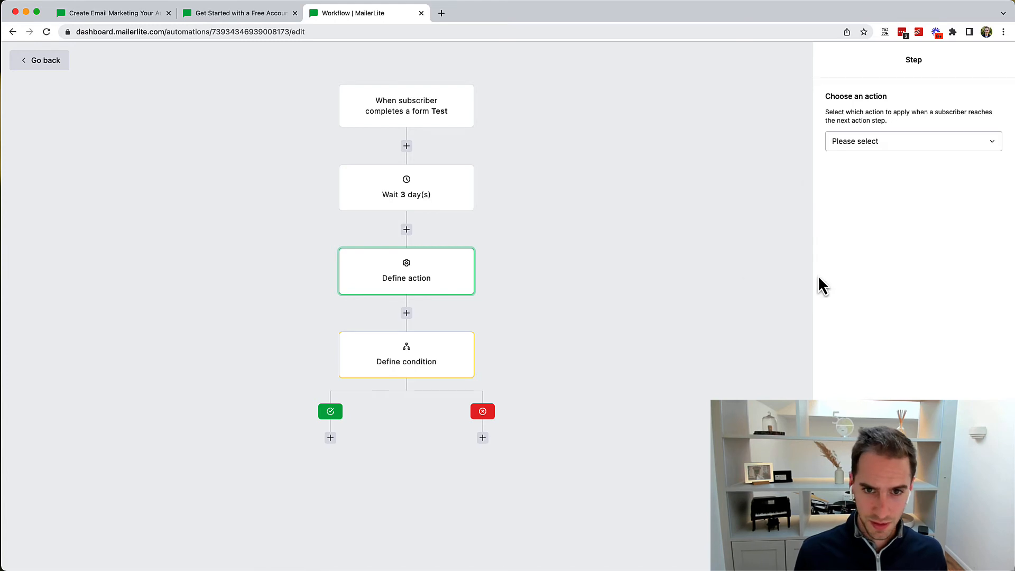
{"action": "left_click", "coordinate": [445, 360]}
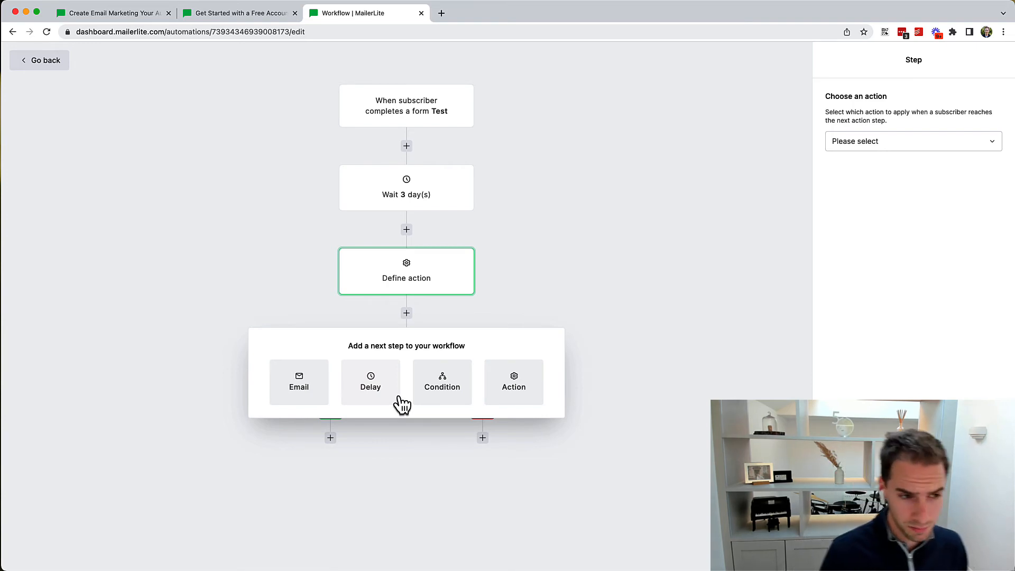
{"action": "left_click", "coordinate": [604, 329]}
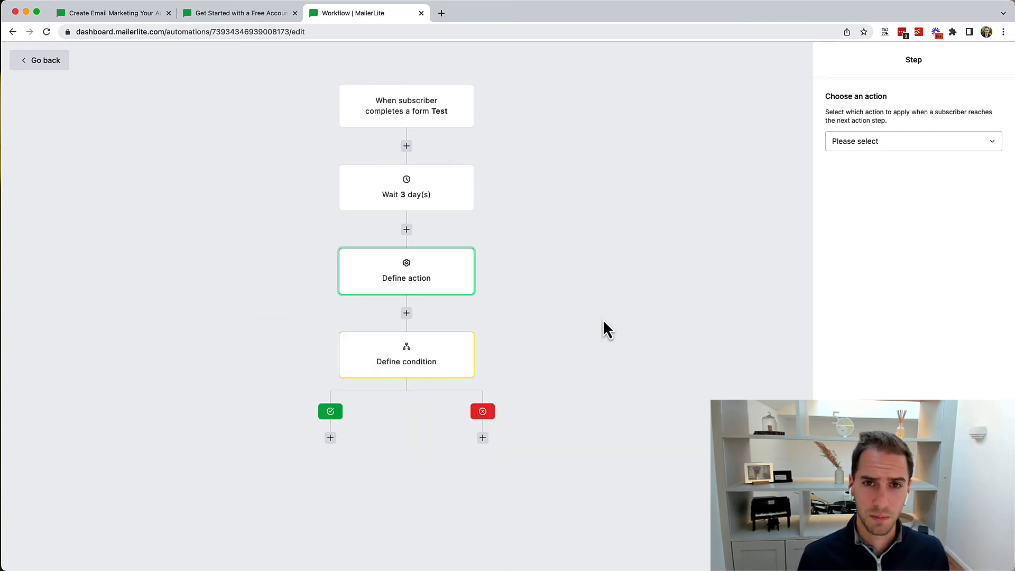
Step: Add an email step to the condition's no branch and view its settings
{"action": "left_click", "coordinate": [483, 438]}
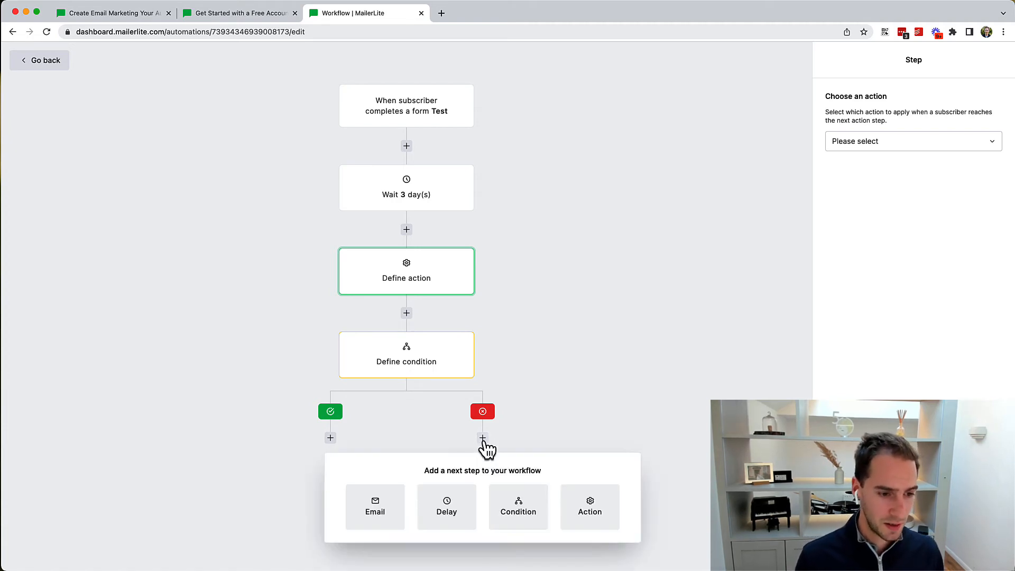
{"action": "left_click", "coordinate": [365, 518]}
{"action": "scroll", "coordinate": [491, 468], "scroll_direction": "down", "scroll_amount": 2}
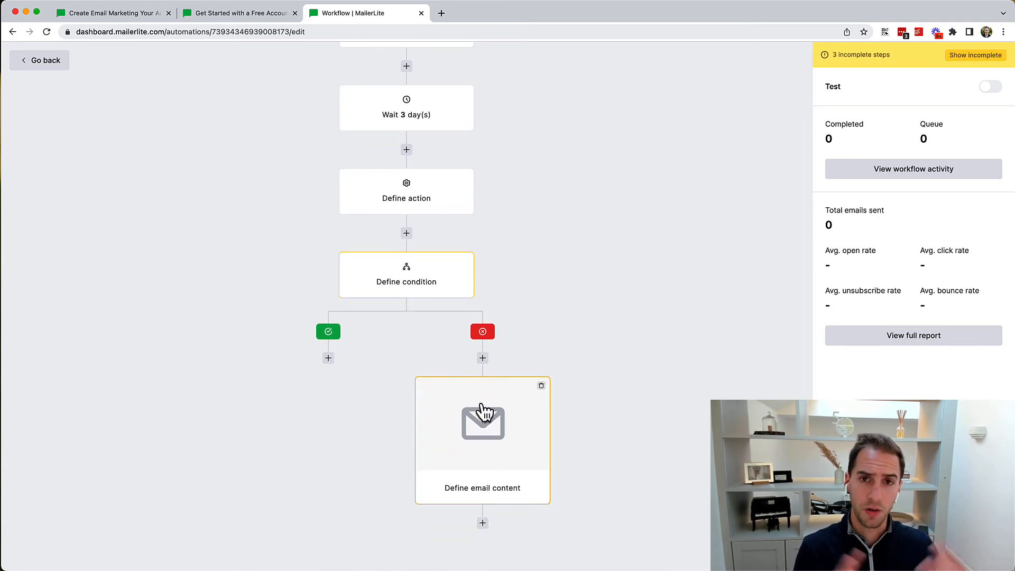
{"action": "left_click", "coordinate": [504, 447]}
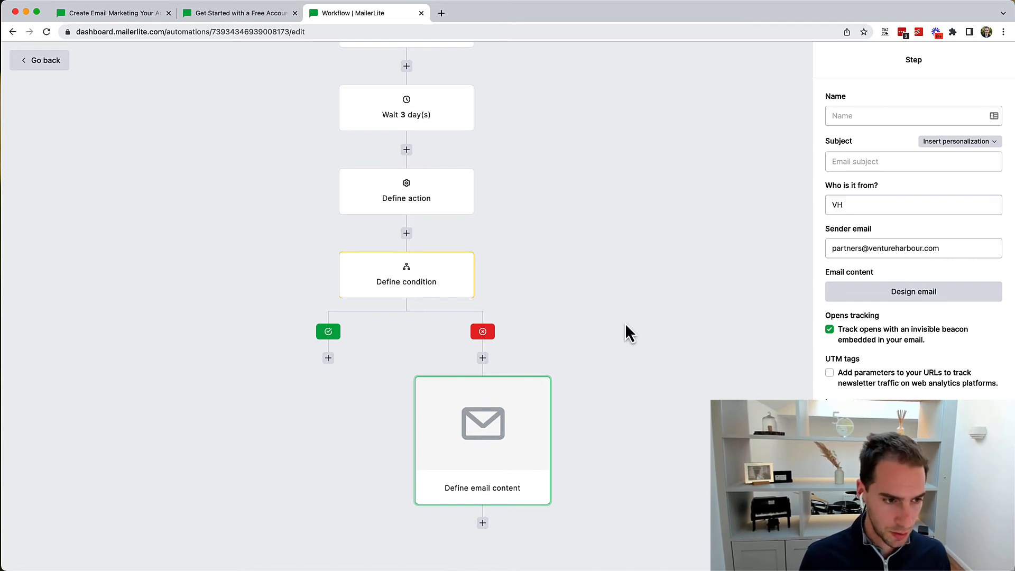
Step: Review the condition's settings, then go back to the Automations list
{"action": "left_click", "coordinate": [408, 282]}
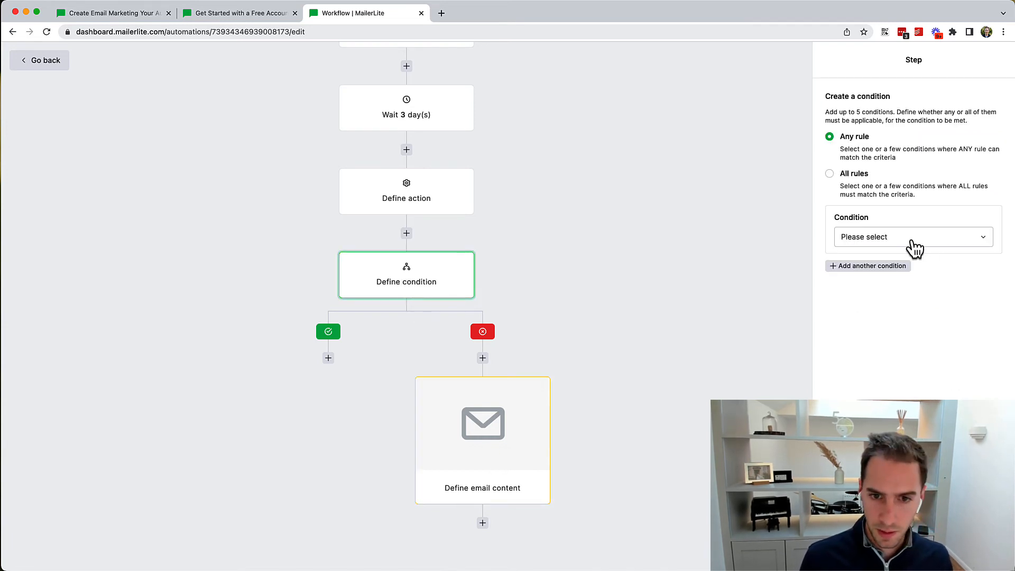
{"action": "left_click", "coordinate": [910, 241]}
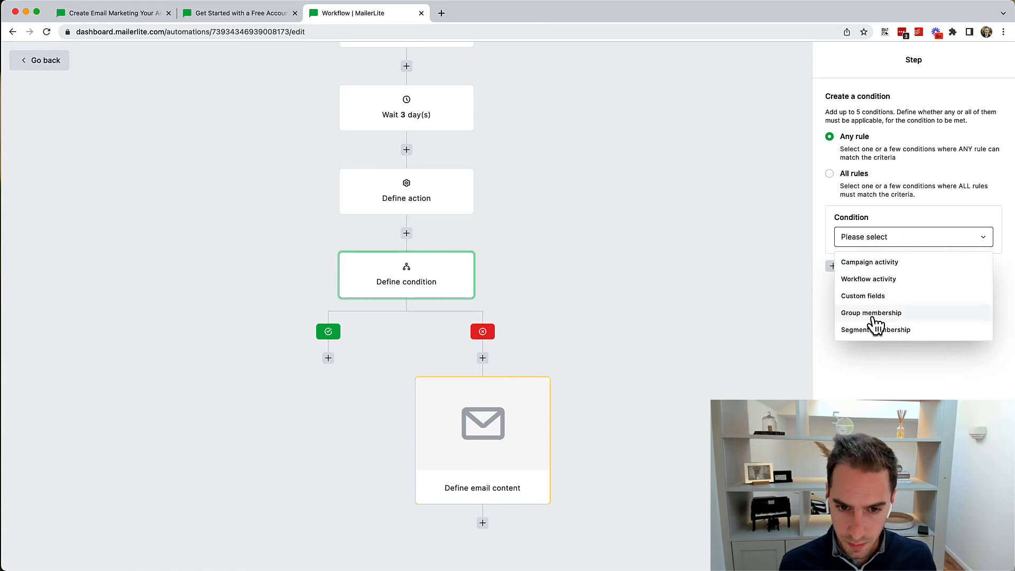
{"action": "left_click", "coordinate": [799, 300]}
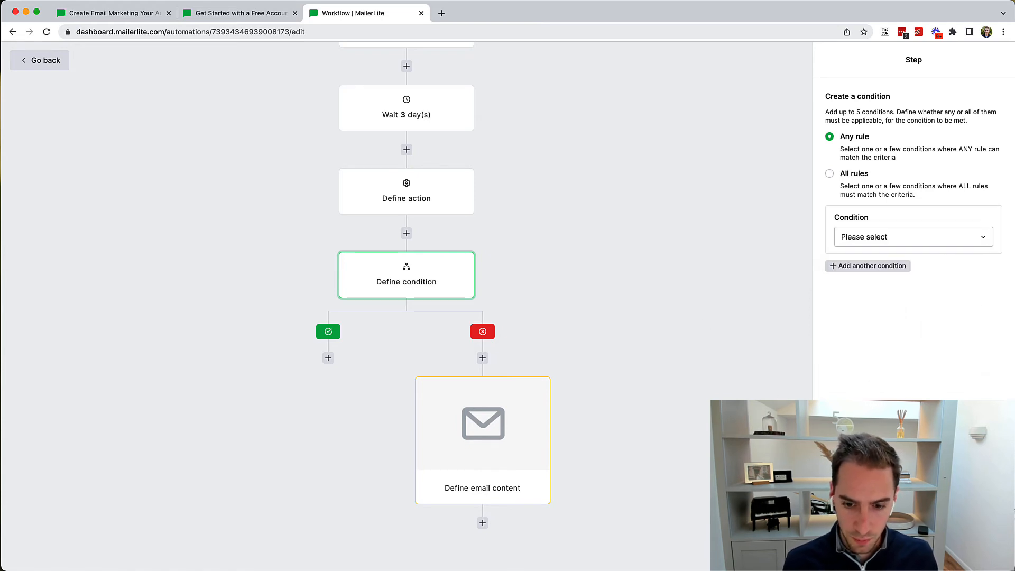
{"action": "scroll", "coordinate": [475, 304], "scroll_direction": "up", "scroll_amount": 2}
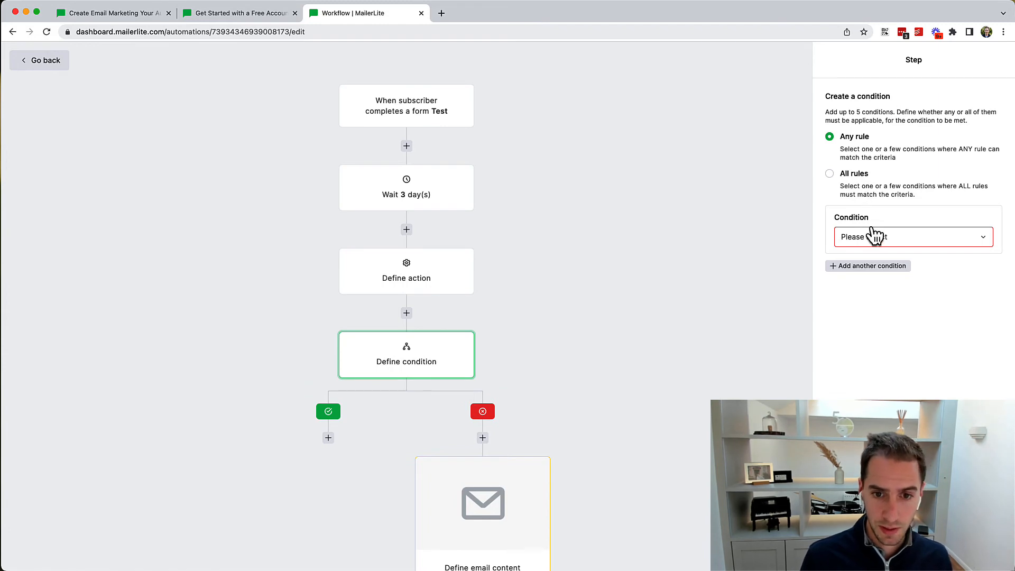
{"action": "left_click", "coordinate": [24, 64]}
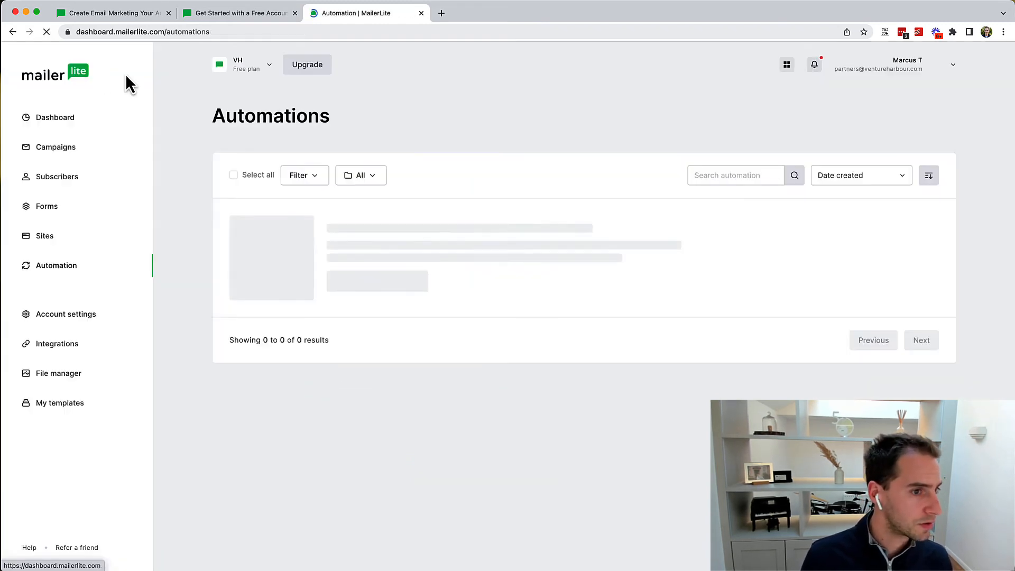
Step: Start a new landing page in Sites named 'Test'
{"action": "left_click", "coordinate": [40, 238]}
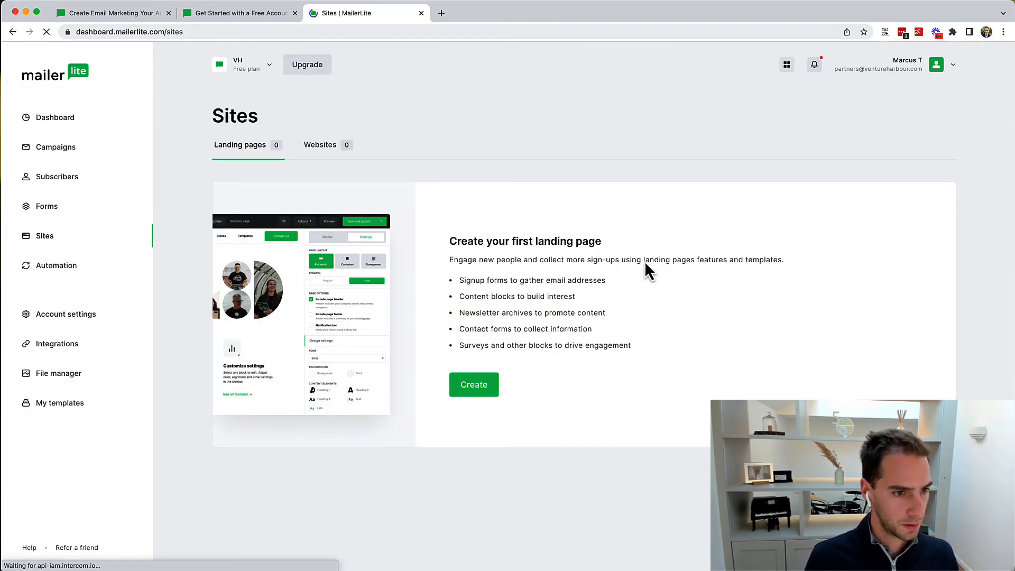
{"action": "left_click", "coordinate": [317, 155]}
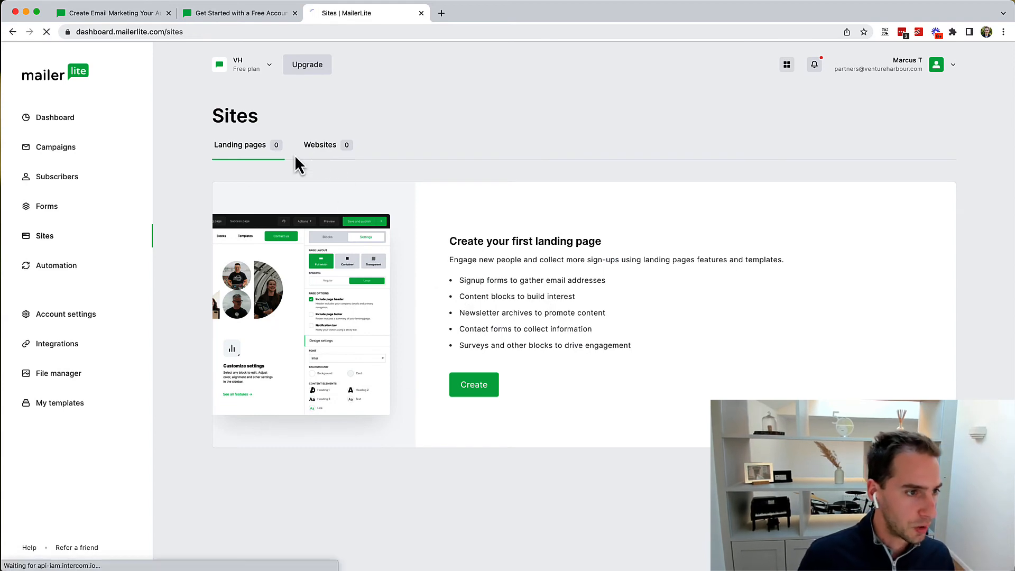
{"action": "left_click", "coordinate": [246, 153]}
{"action": "left_click", "coordinate": [464, 385]}
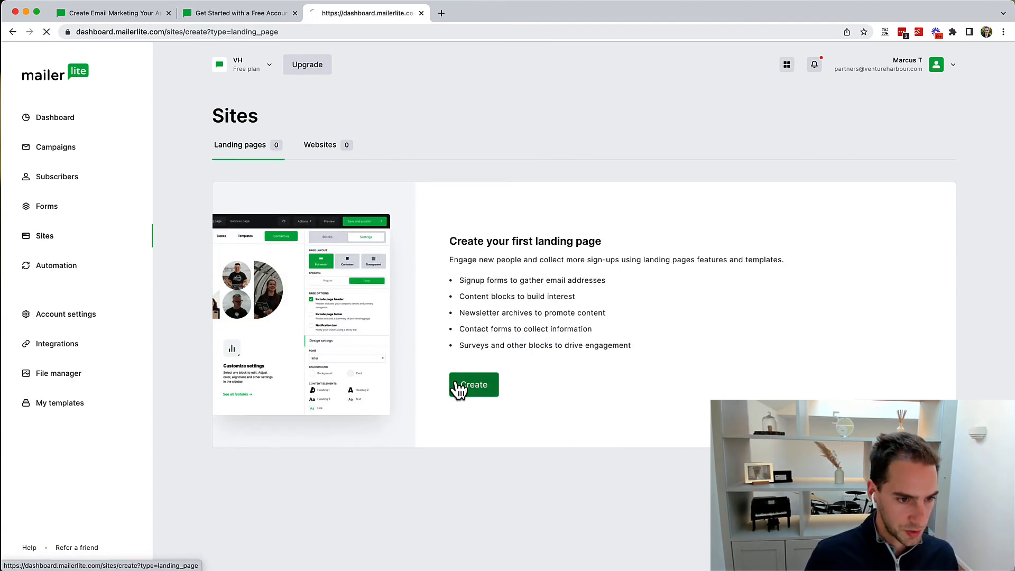
{"action": "left_click", "coordinate": [337, 239]}
{"action": "type", "text": "Test"}
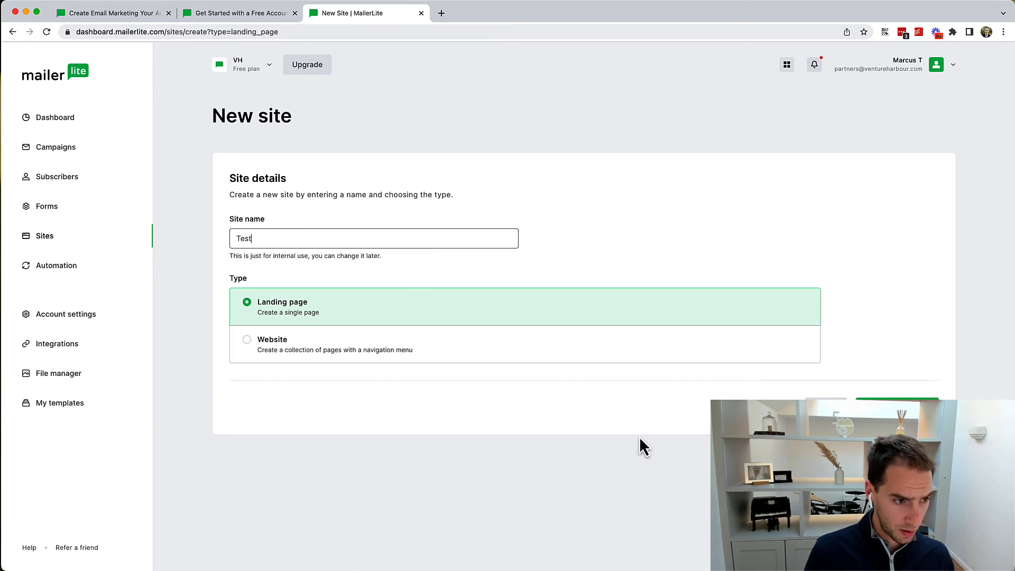
{"action": "left_click", "coordinate": [884, 407]}
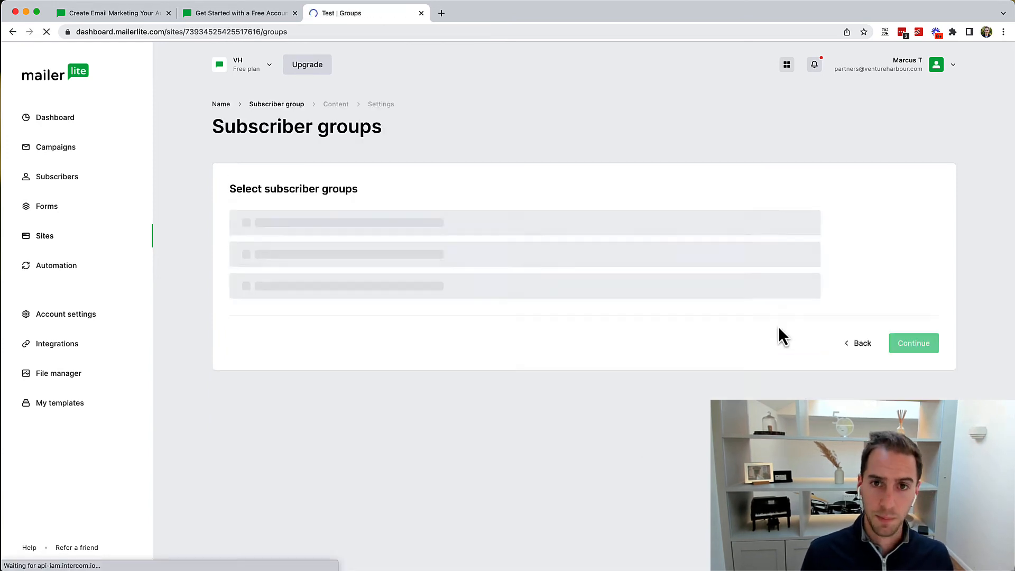
Step: Create a new subscriber group 'Test' and attach it to the landing page
{"action": "left_click", "coordinate": [519, 309]}
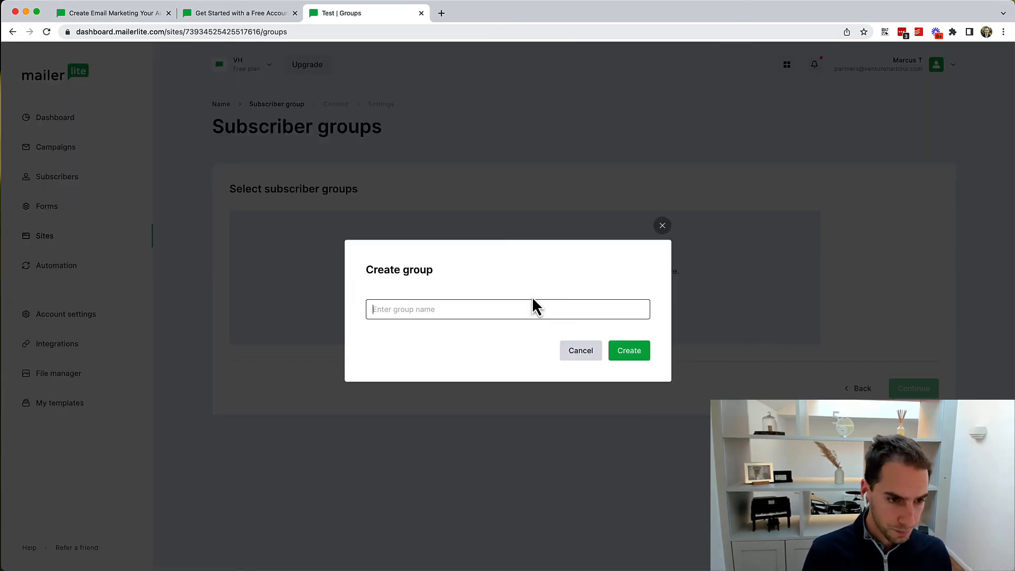
{"action": "left_click", "coordinate": [532, 303]}
{"action": "type", "text": "Test"}
{"action": "left_click", "coordinate": [625, 353]}
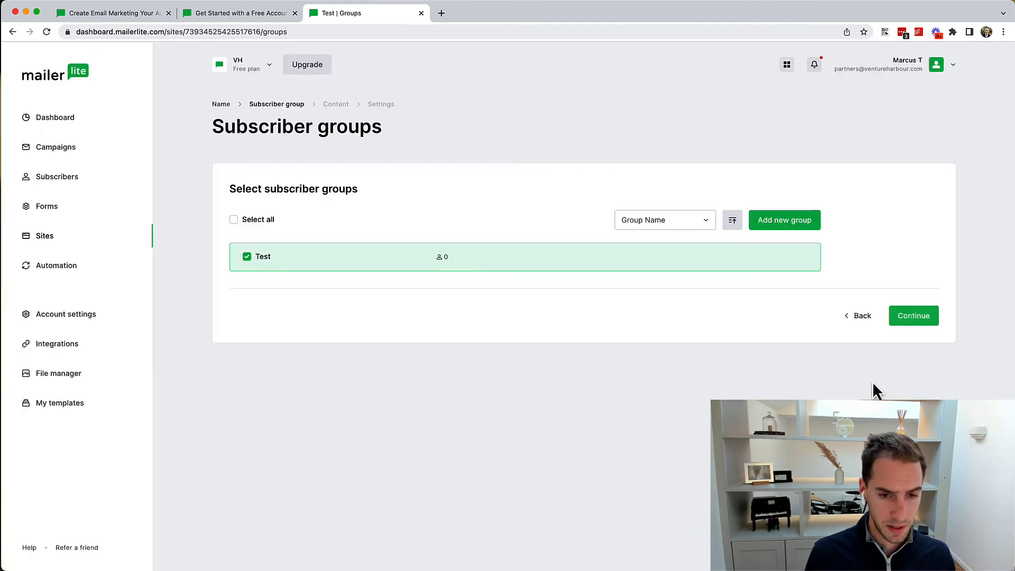
{"action": "left_click", "coordinate": [913, 325]}
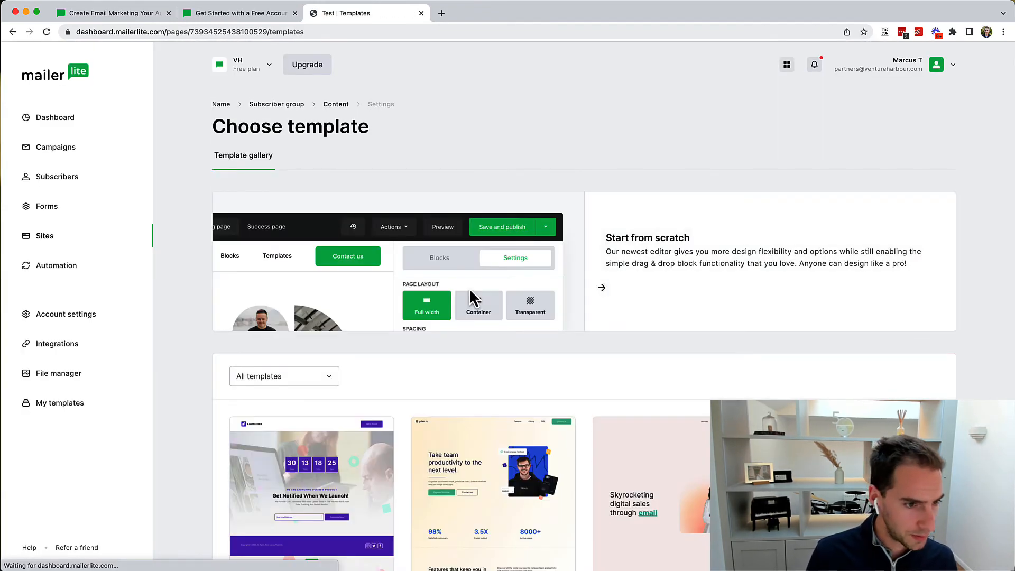
Step: Browse the template gallery and choose the Digital product template
{"action": "scroll", "coordinate": [474, 317], "scroll_direction": "down", "scroll_amount": 2}
{"action": "scroll", "coordinate": [474, 316], "scroll_direction": "down", "scroll_amount": 6}
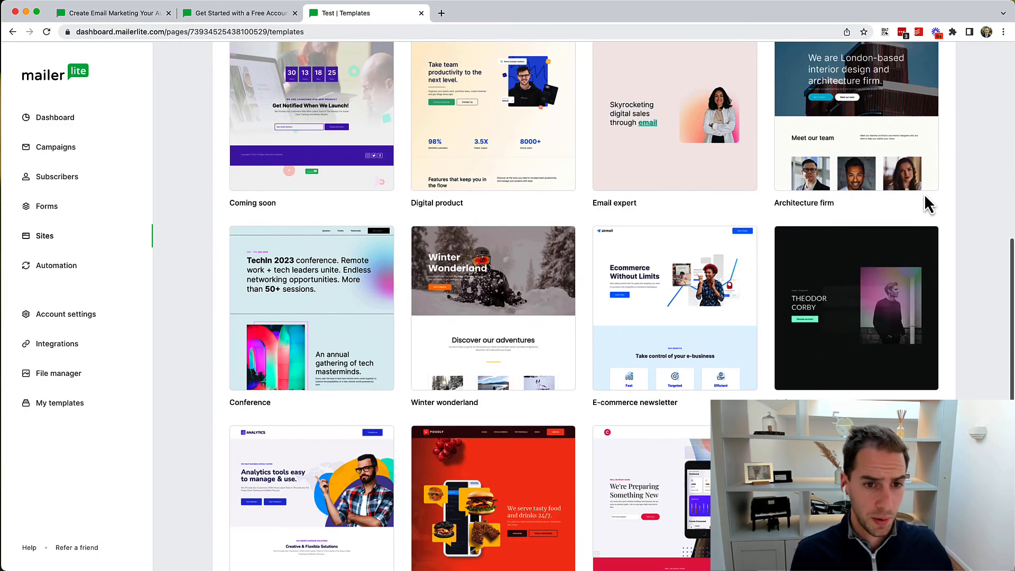
{"action": "scroll", "coordinate": [929, 204], "scroll_direction": "up", "scroll_amount": 2}
{"action": "scroll", "coordinate": [929, 204], "scroll_direction": "up", "scroll_amount": 2}
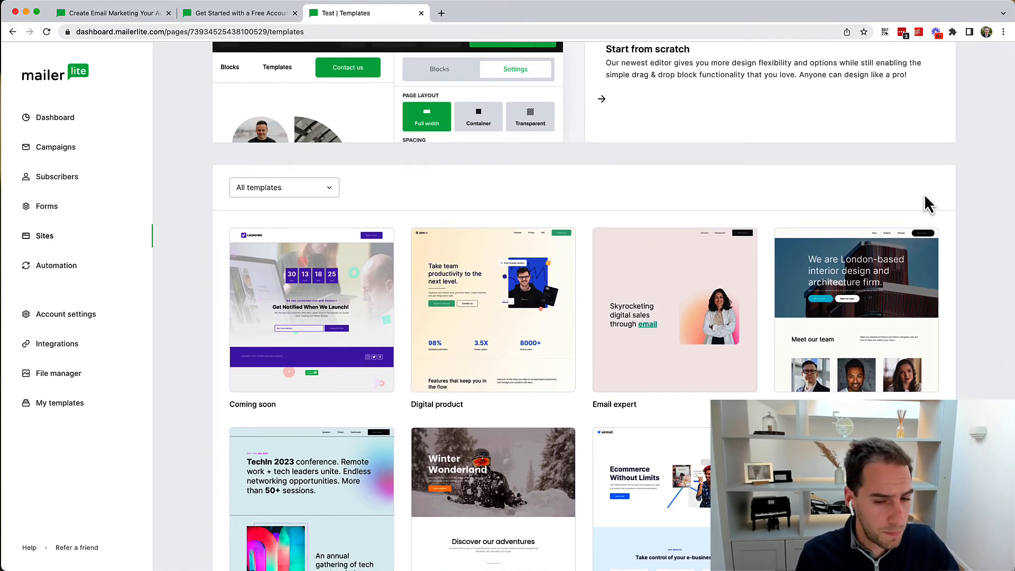
{"action": "scroll", "coordinate": [923, 95], "scroll_direction": "down", "scroll_amount": 3}
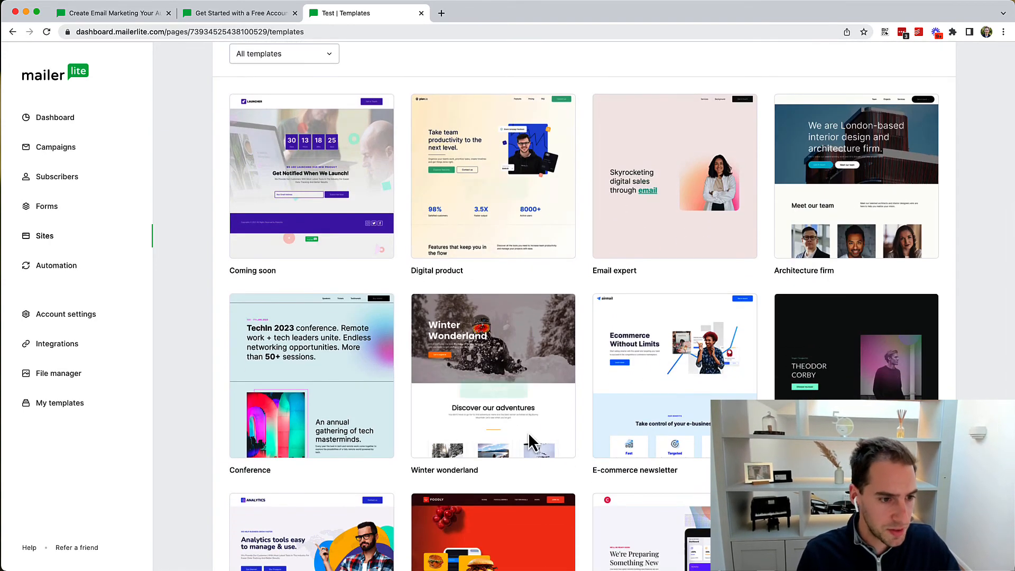
{"action": "scroll", "coordinate": [569, 256], "scroll_direction": "up", "scroll_amount": 4}
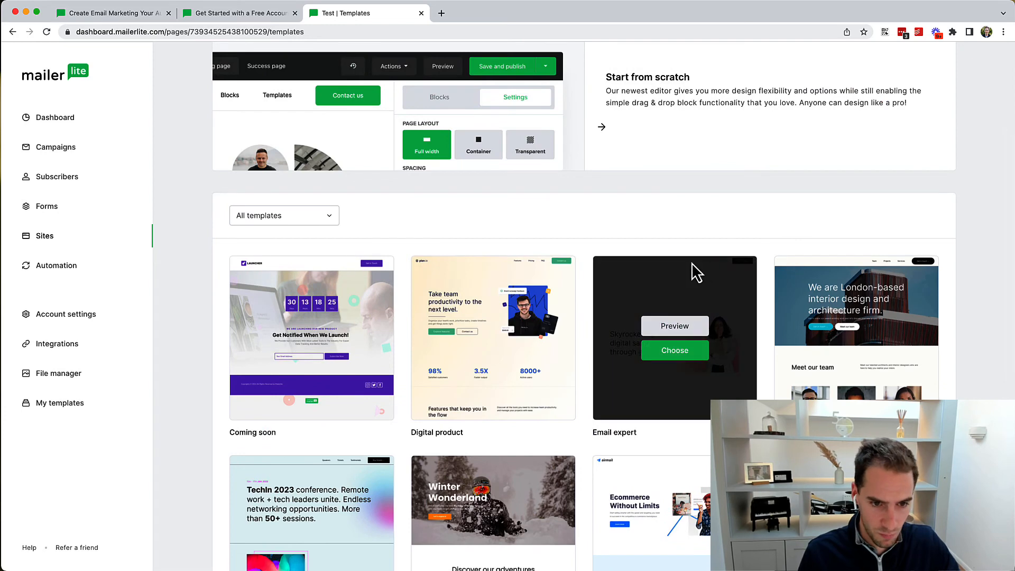
{"action": "scroll", "coordinate": [682, 280], "scroll_direction": "down", "scroll_amount": 6}
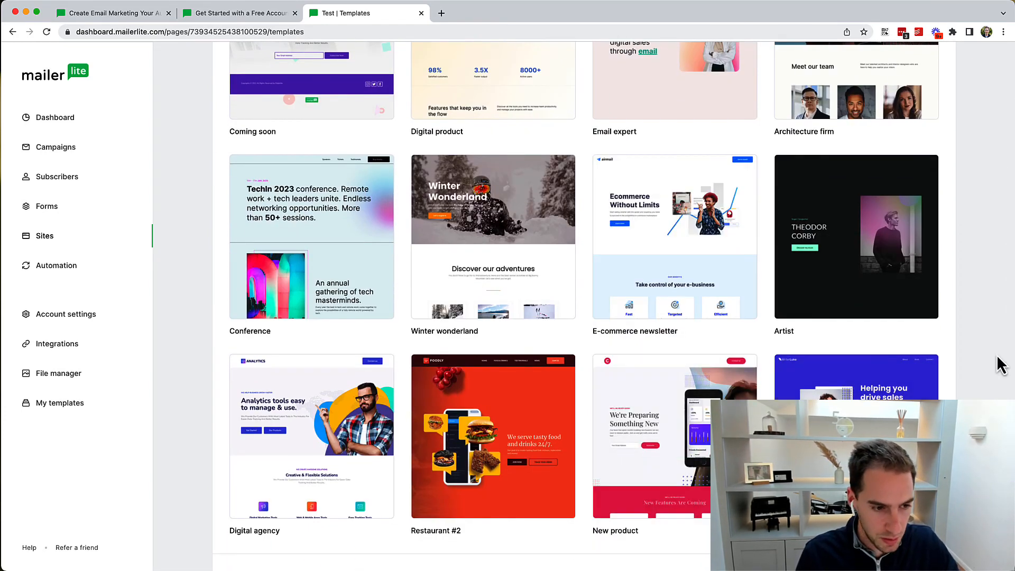
{"action": "scroll", "coordinate": [958, 373], "scroll_direction": "down", "scroll_amount": 1}
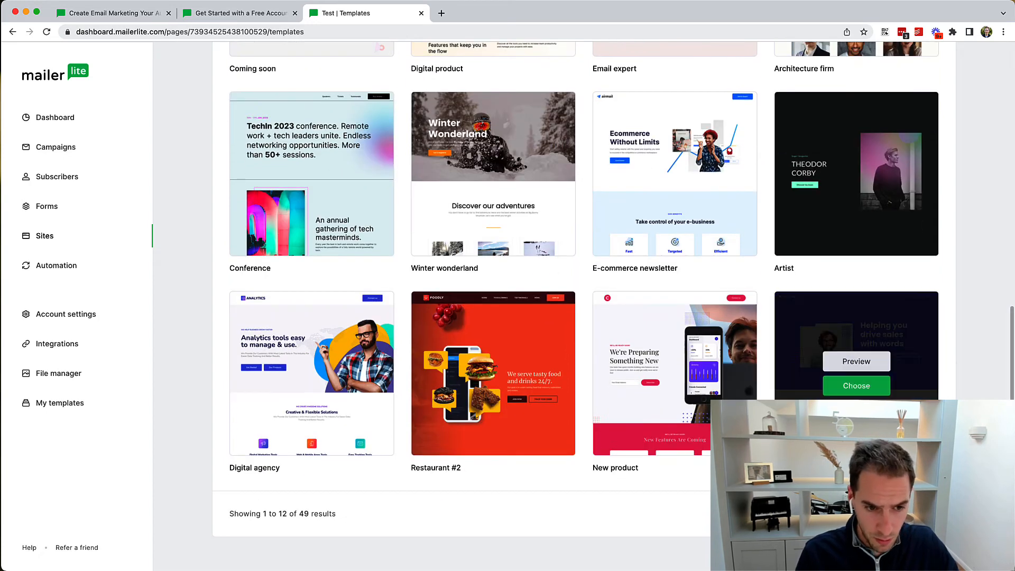
{"action": "mouse_move", "coordinate": [470, 373]}
{"action": "scroll", "coordinate": [468, 364], "scroll_direction": "up", "scroll_amount": 5}
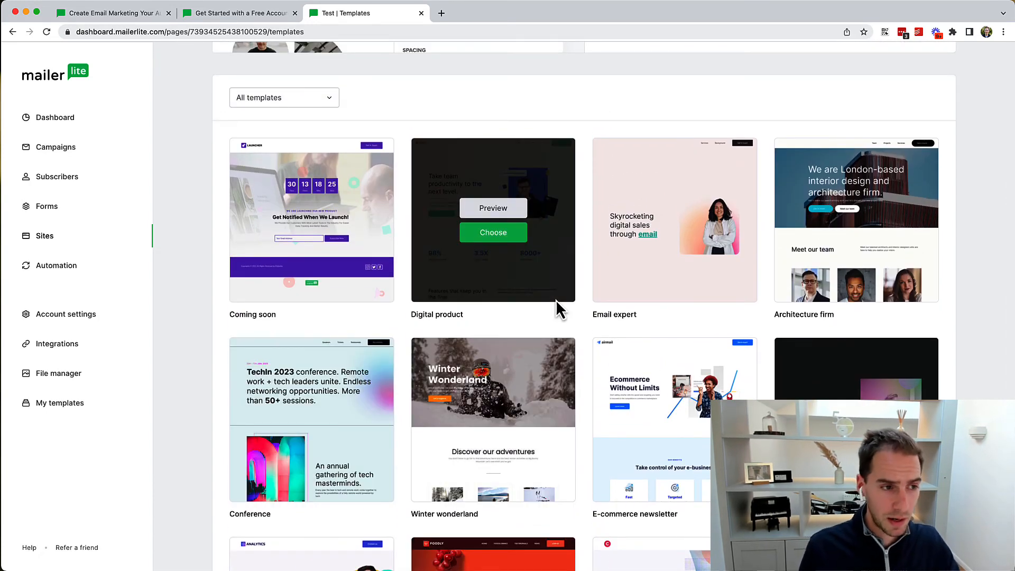
{"action": "mouse_move", "coordinate": [367, 207]}
{"action": "mouse_move", "coordinate": [600, 294]}
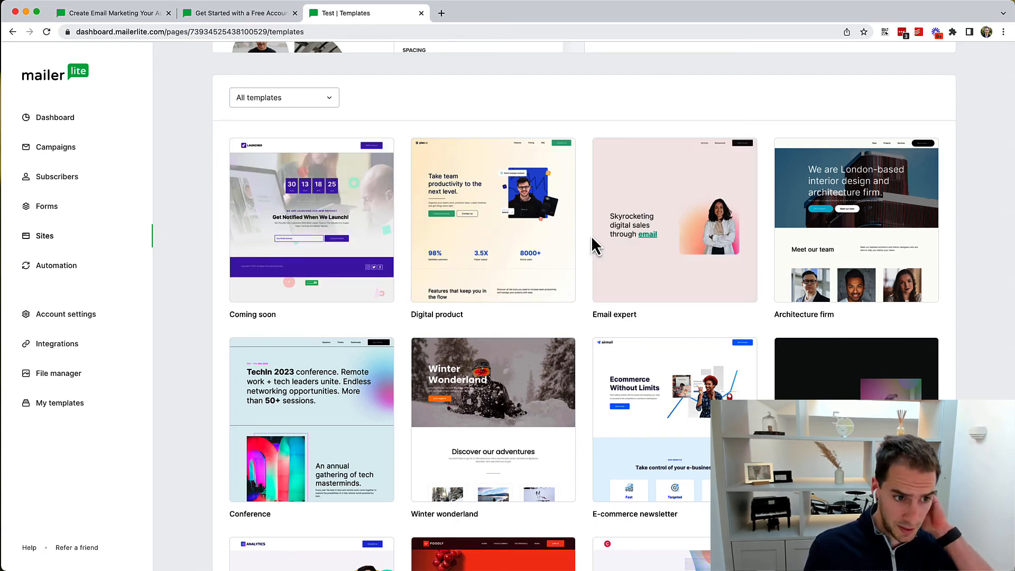
{"action": "mouse_move", "coordinate": [511, 246]}
{"action": "left_click", "coordinate": [468, 233]}
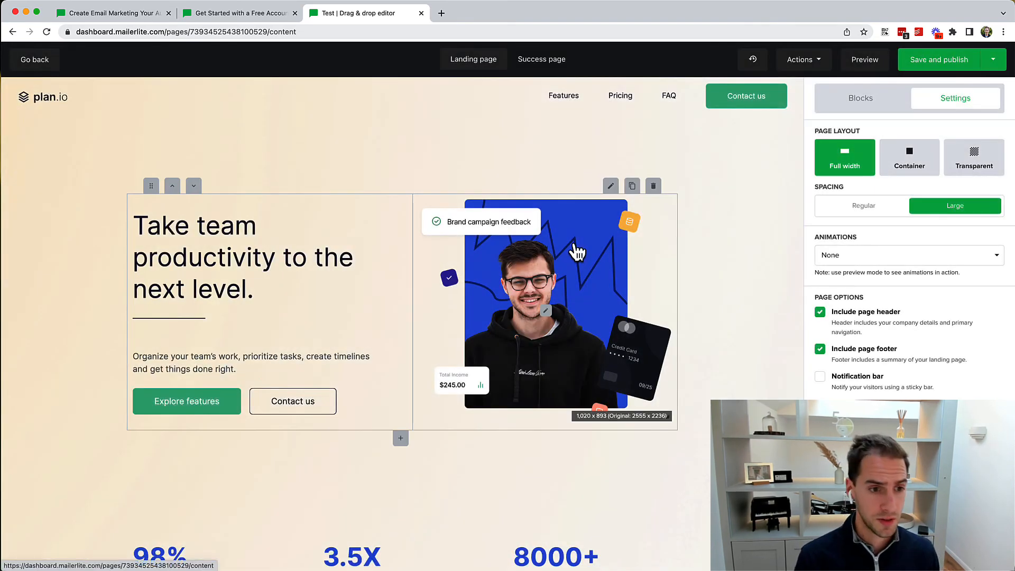
{"action": "left_click", "coordinate": [550, 301]}
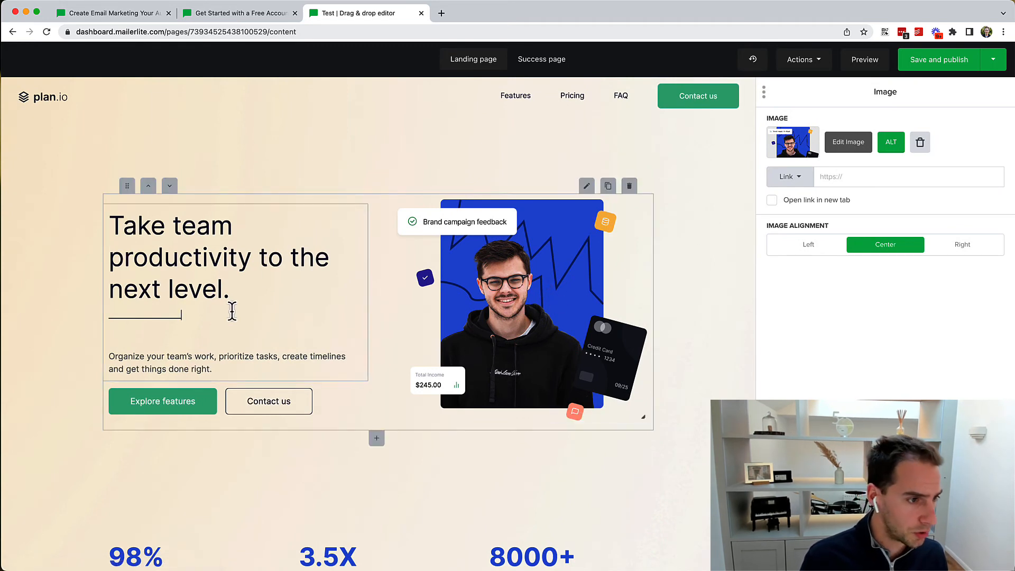
{"action": "left_click_drag", "start_coordinate": [172, 227], "coordinate": [232, 238]}
{"action": "key", "text": "BackSpace"}
{"action": "key", "text": "super+z"}
{"action": "left_click", "coordinate": [152, 227]}
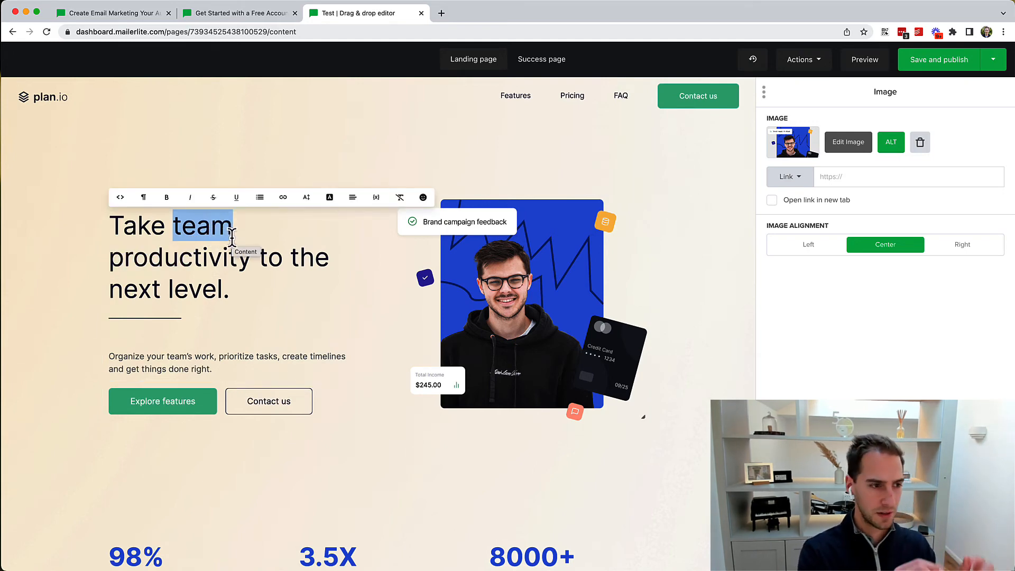
{"action": "left_click", "coordinate": [221, 227]}
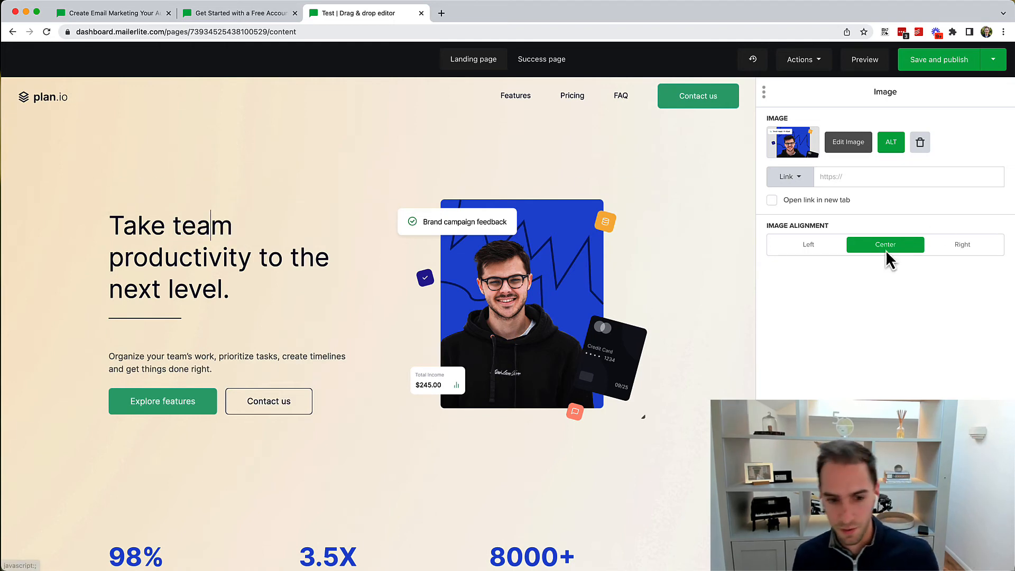
{"action": "left_click", "coordinate": [168, 227]}
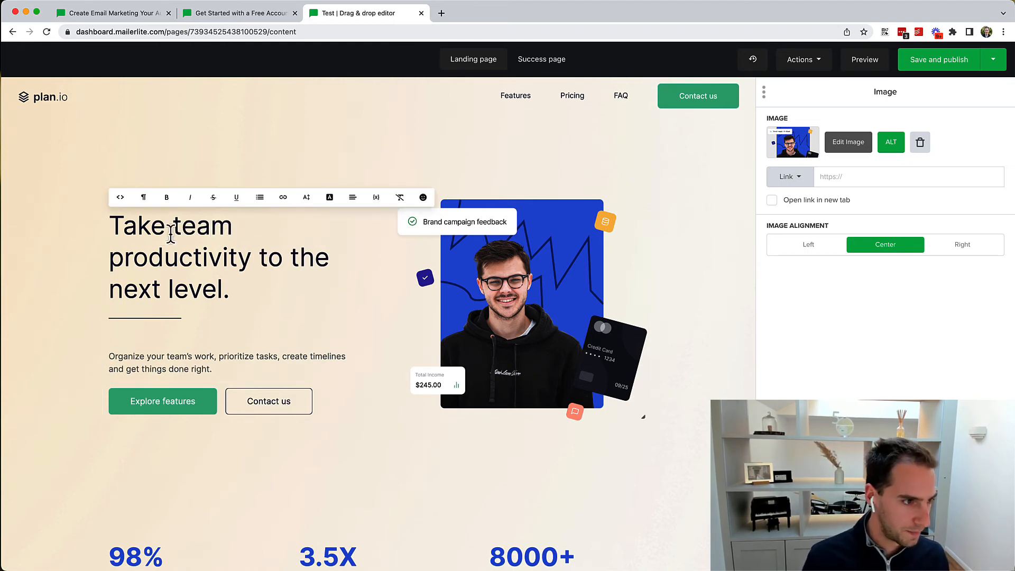
{"action": "double_click", "coordinate": [155, 228]}
{"action": "type", "text": "Get"}
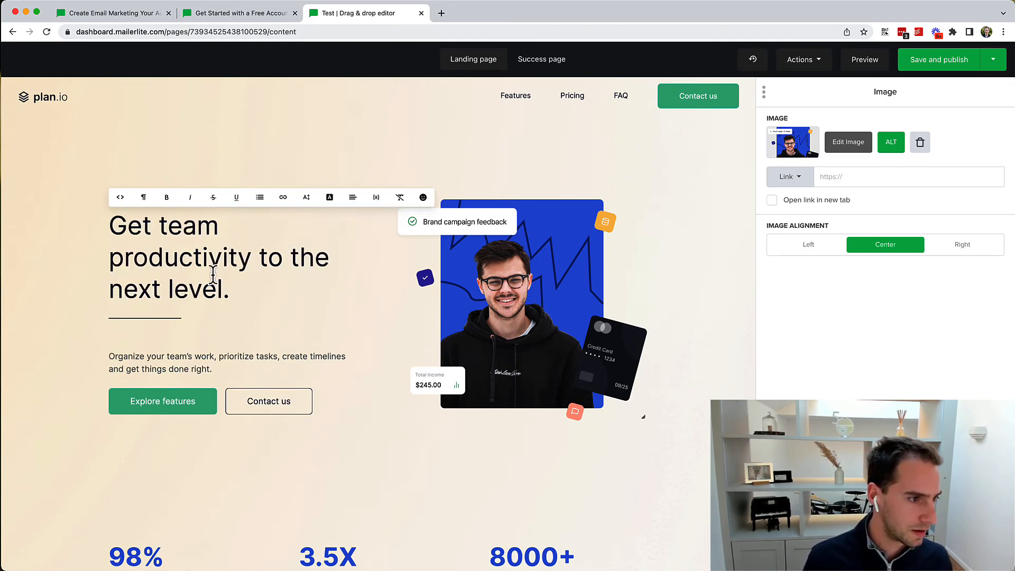
{"action": "key", "text": "BackSpace"}
{"action": "key", "text": "BackSpace"}
{"action": "key", "text": "BackSpace"}
{"action": "type", "text": "Take"}
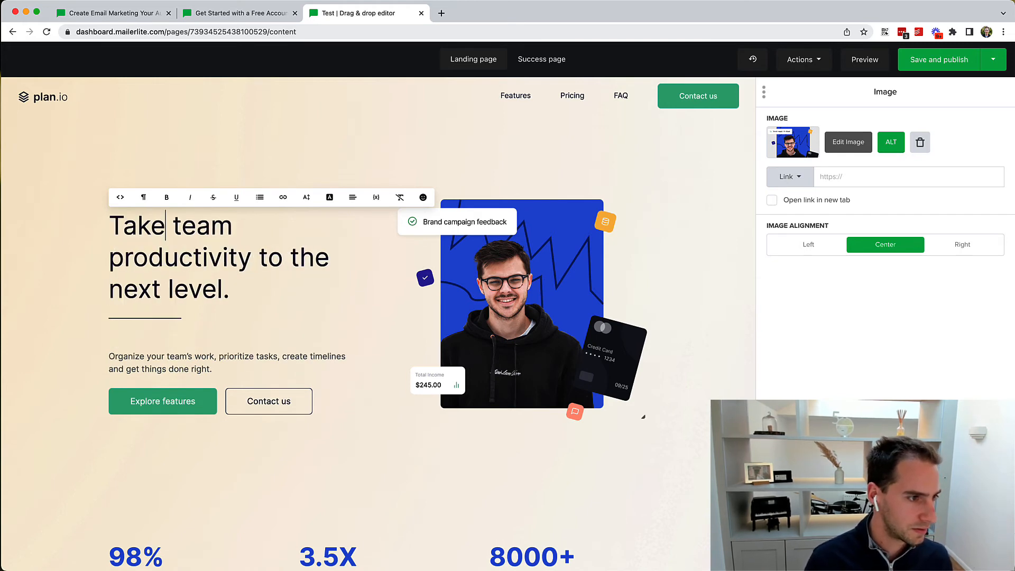
{"action": "triple_click", "coordinate": [141, 225]}
{"action": "left_click", "coordinate": [143, 226]}
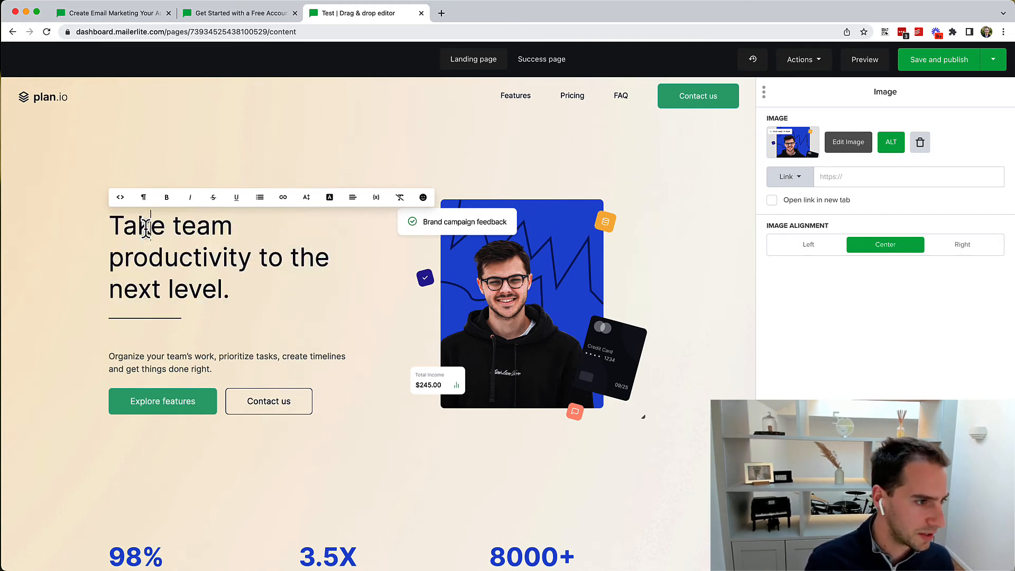
{"action": "double_click", "coordinate": [143, 226]}
{"action": "left_click", "coordinate": [167, 197]}
{"action": "left_click", "coordinate": [197, 259]}
{"action": "key", "text": "super+z"}
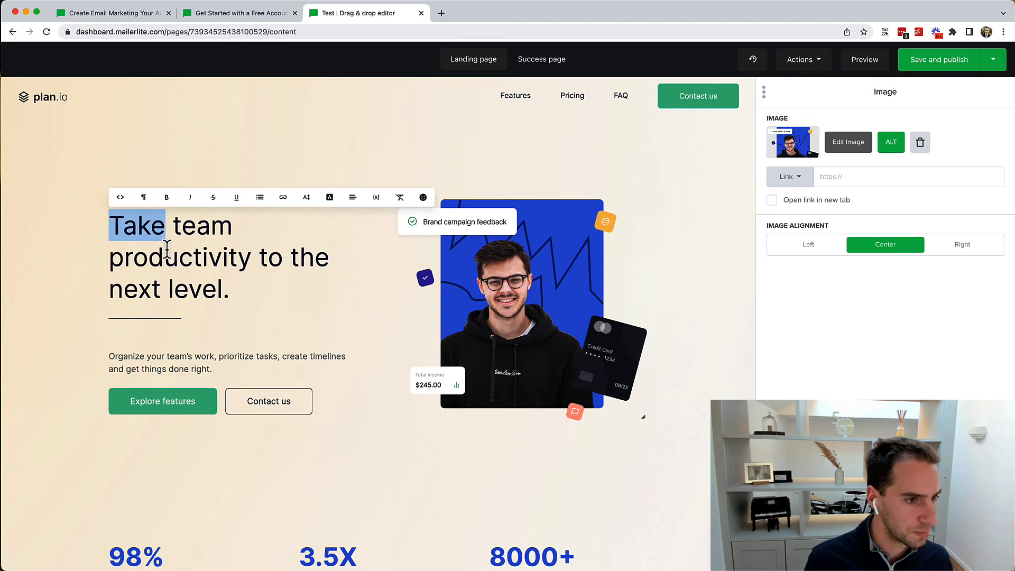
{"action": "left_click", "coordinate": [244, 290]}
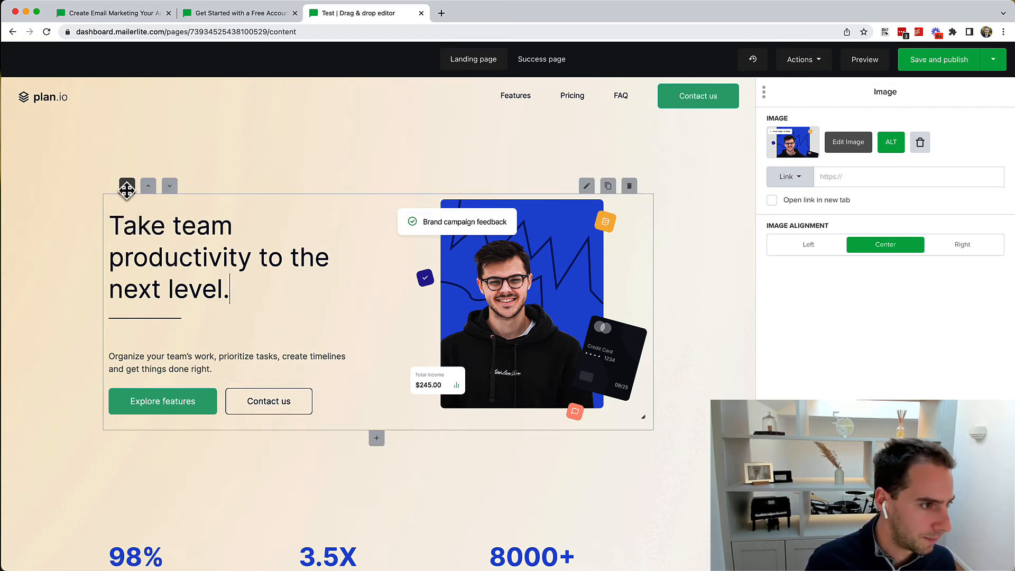
{"action": "left_click_drag", "start_coordinate": [114, 183], "coordinate": [253, 193]}
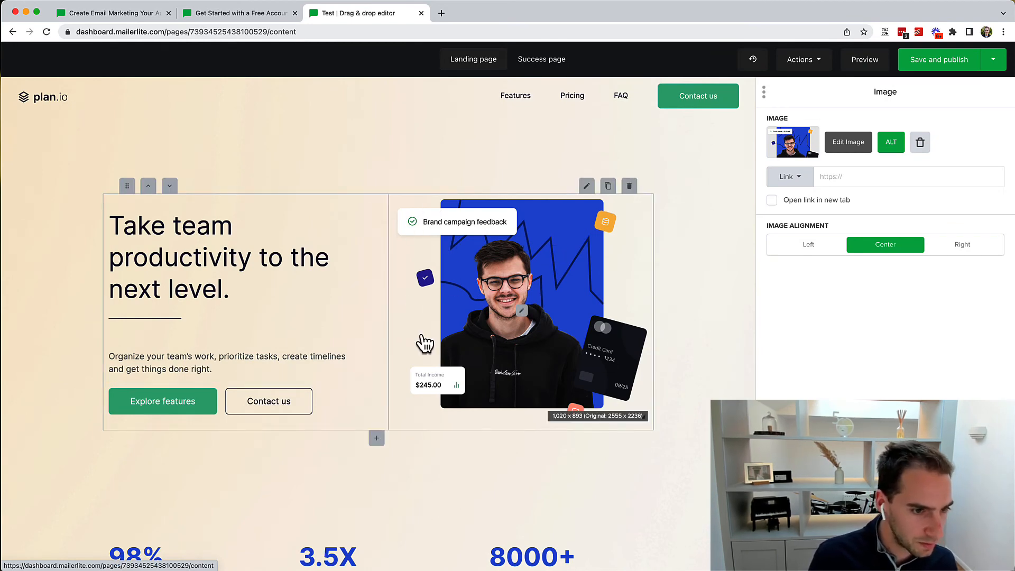
Step: Inspect the hero content and image settings, and select the 3.5X statistic
{"action": "left_click", "coordinate": [381, 291]}
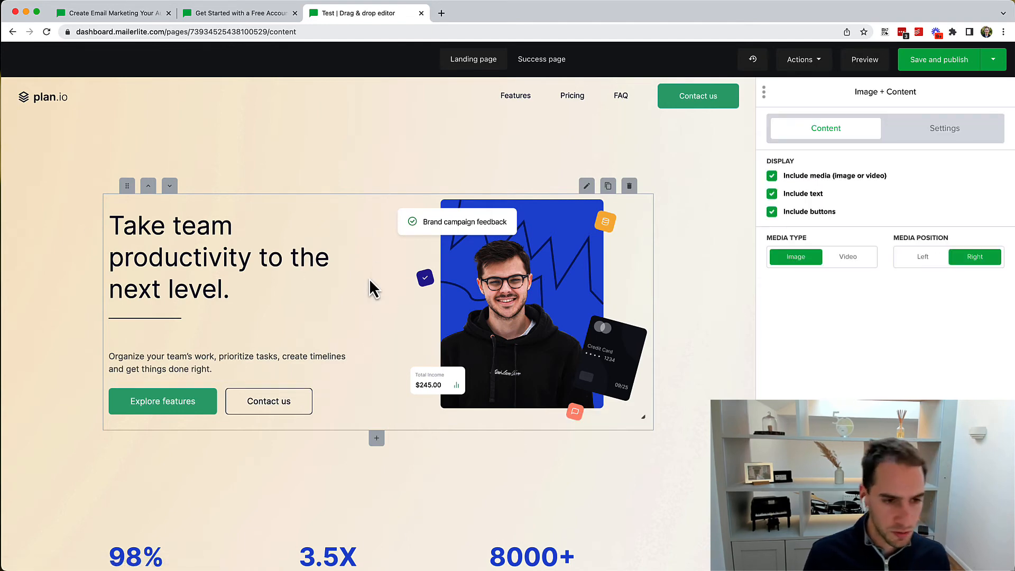
{"action": "scroll", "coordinate": [369, 288], "scroll_direction": "down", "scroll_amount": 2}
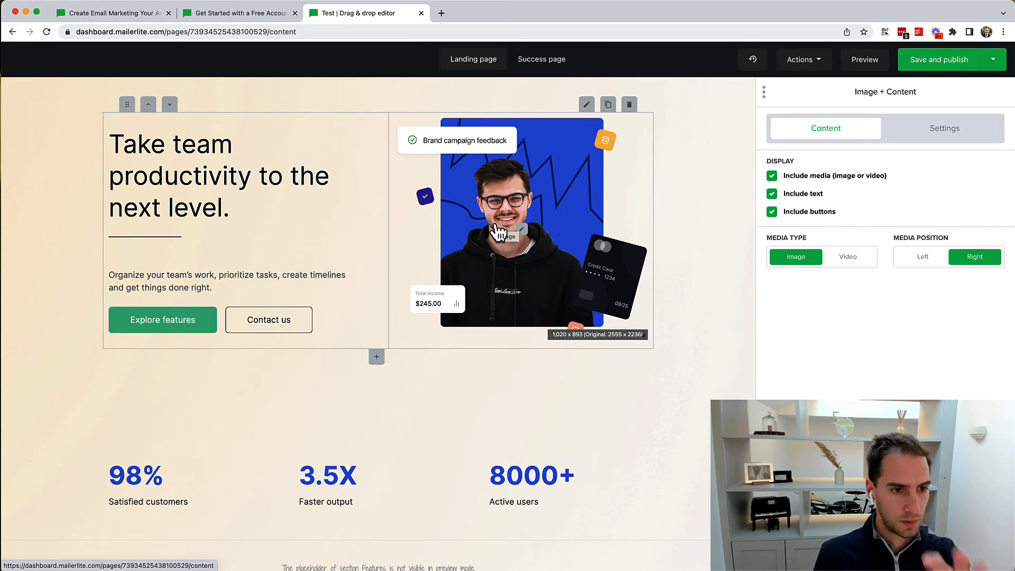
{"action": "left_click", "coordinate": [505, 235]}
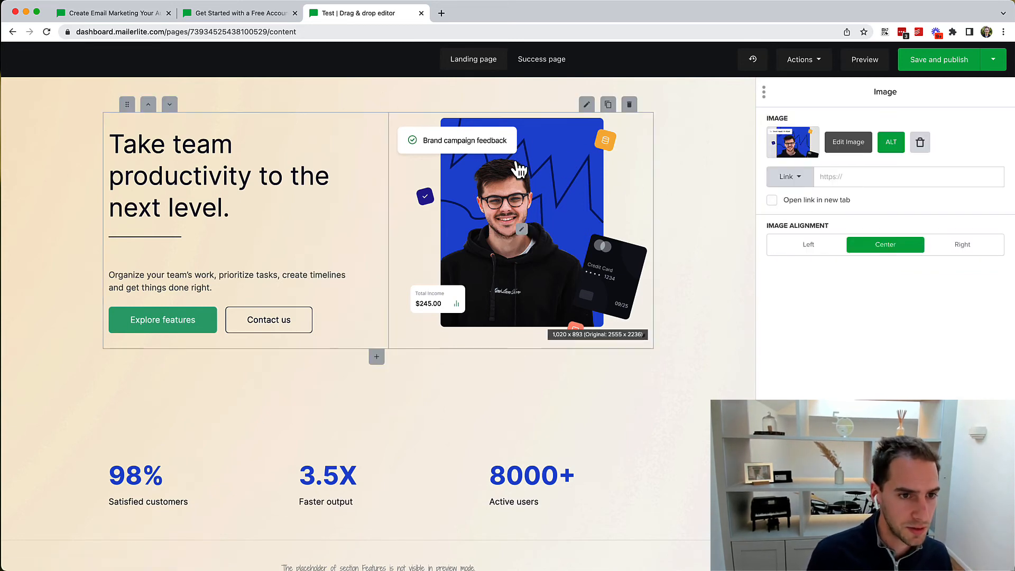
{"action": "scroll", "coordinate": [309, 407], "scroll_direction": "down", "scroll_amount": 5}
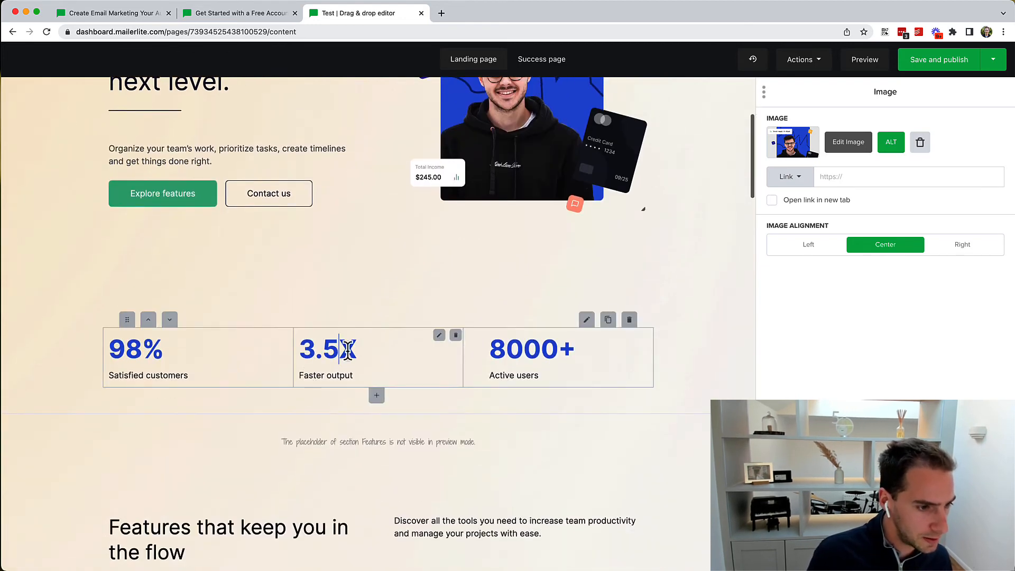
{"action": "left_click", "coordinate": [318, 347]}
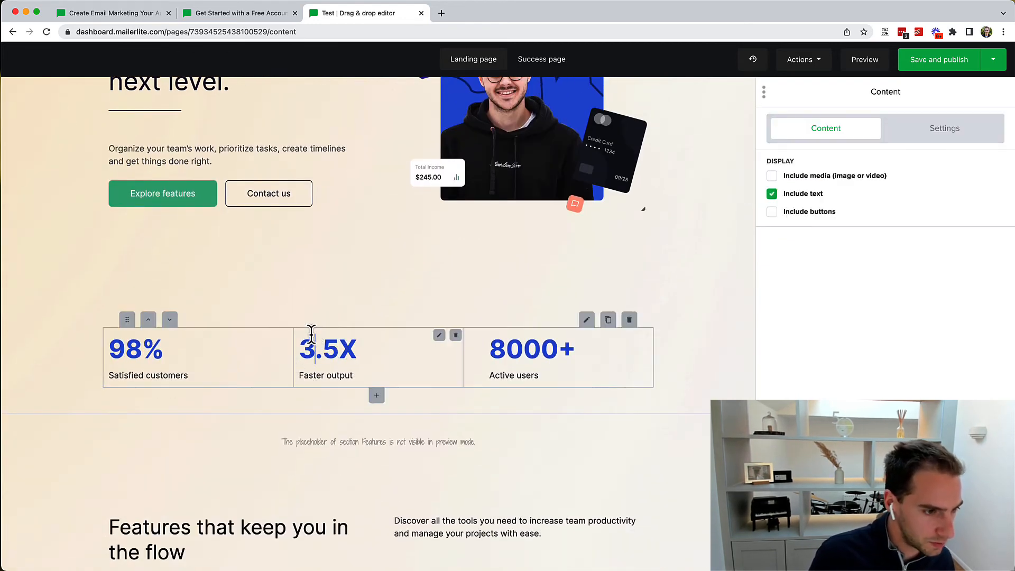
{"action": "left_click", "coordinate": [348, 346]}
{"action": "double_click", "coordinate": [350, 346]}
{"action": "scroll", "coordinate": [351, 348], "scroll_direction": "down", "scroll_amount": 5}
Step: Select the Features heading, its Discover paragraph and the 'Stay organized and connected' text
{"action": "left_click", "coordinate": [460, 394]}
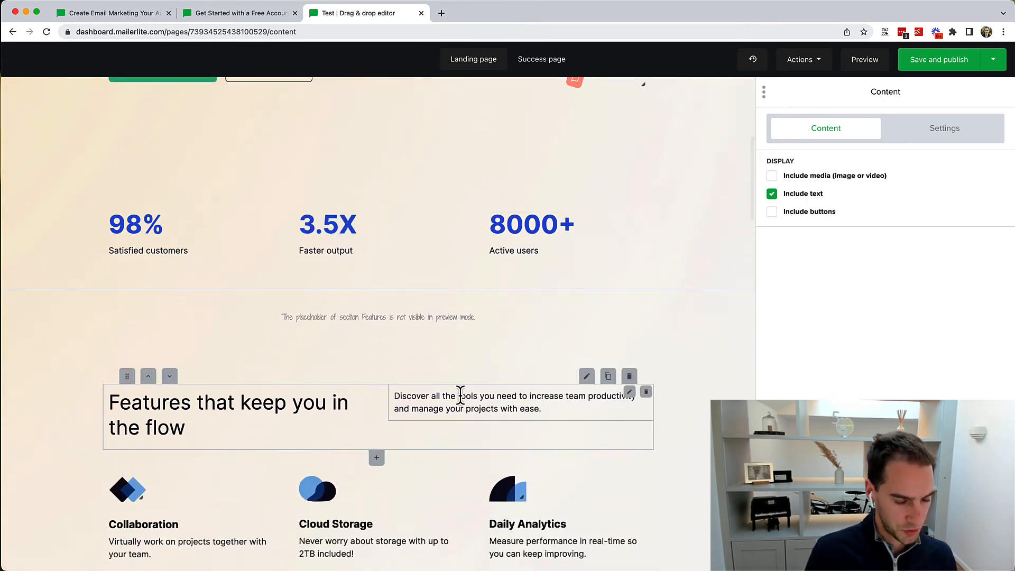
{"action": "triple_click", "coordinate": [429, 396]}
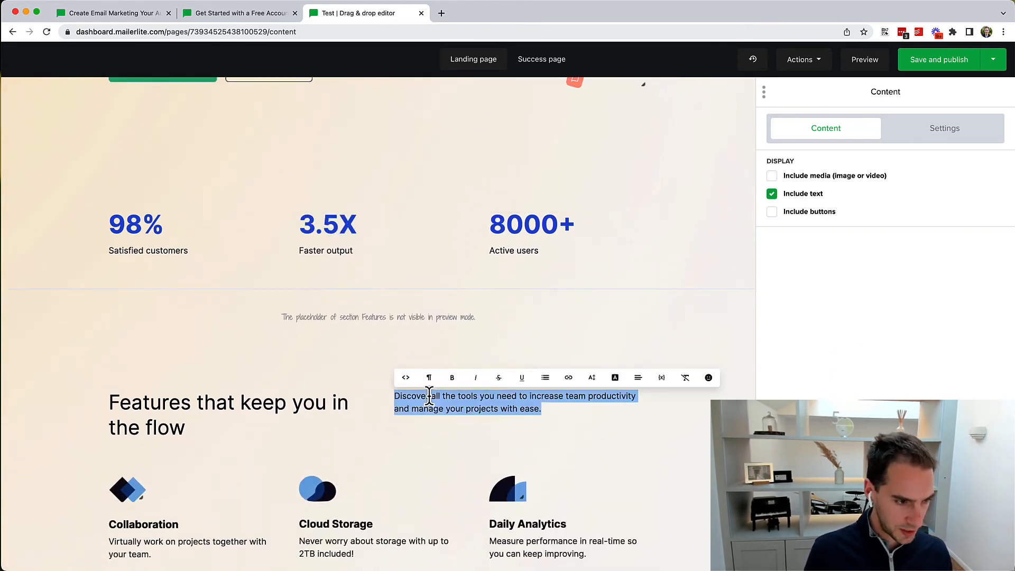
{"action": "left_click", "coordinate": [329, 408]}
{"action": "triple_click", "coordinate": [329, 408]}
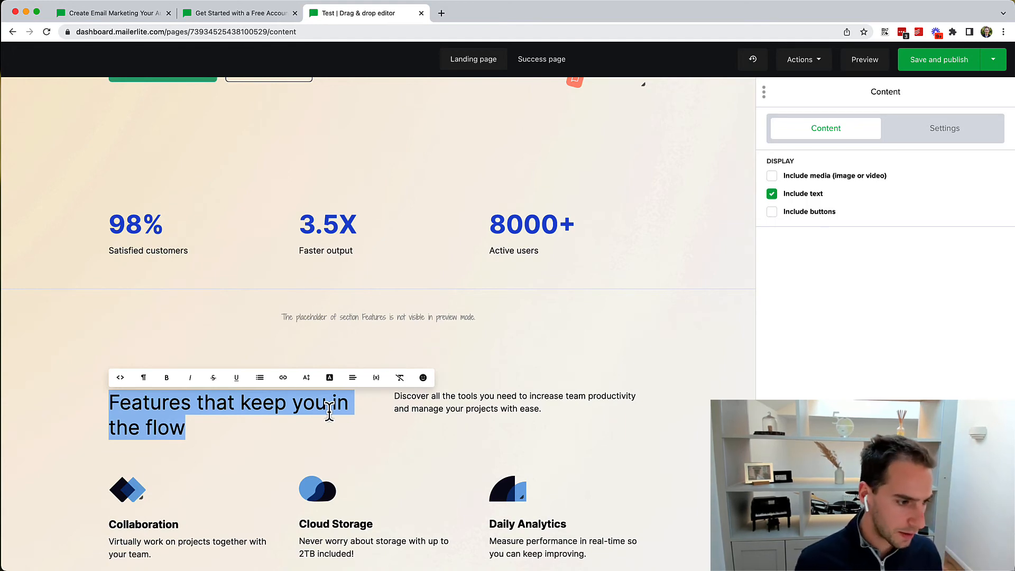
{"action": "left_click", "coordinate": [470, 432]}
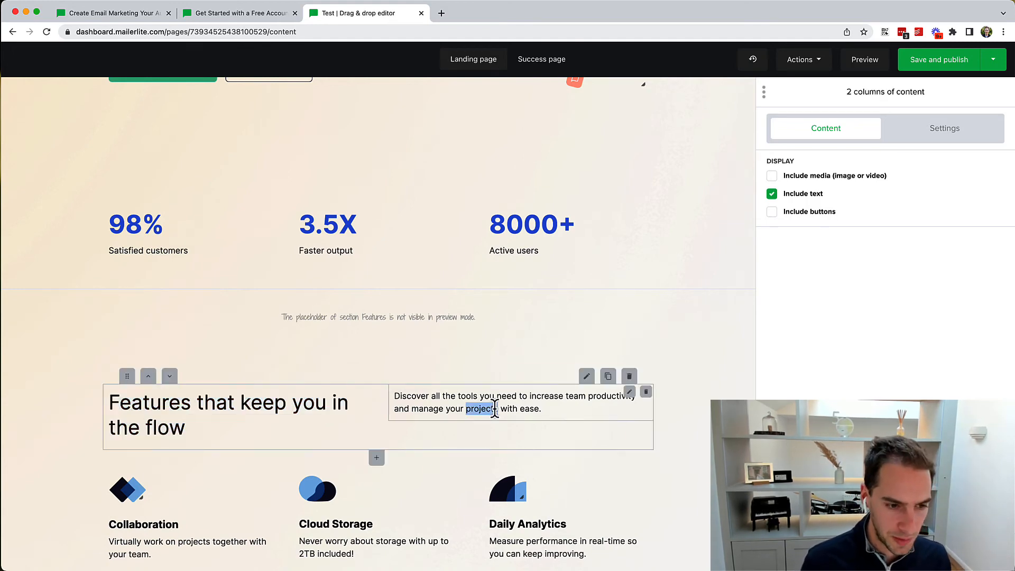
{"action": "triple_click", "coordinate": [495, 409]}
{"action": "left_click", "coordinate": [253, 416]}
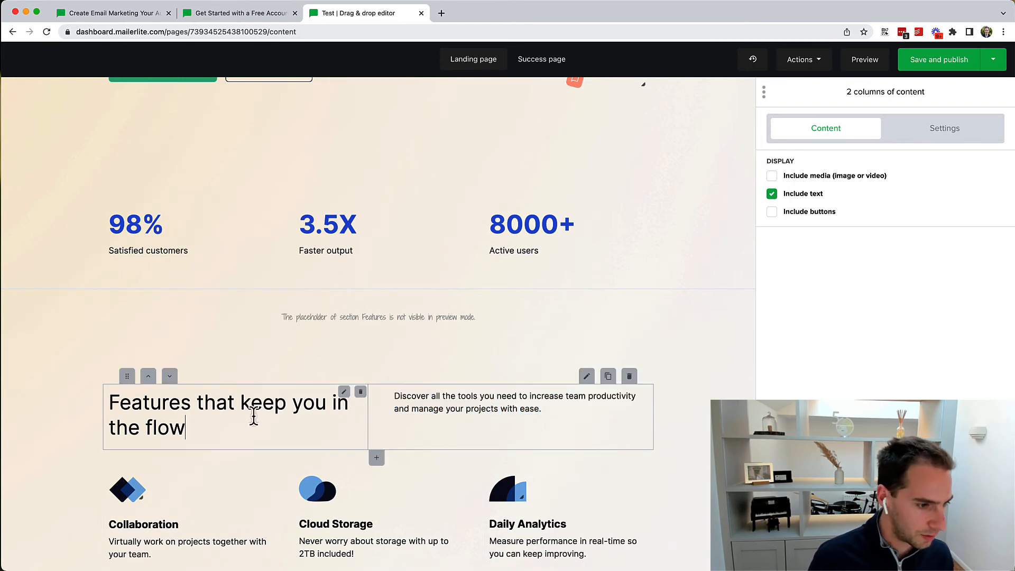
{"action": "triple_click", "coordinate": [254, 416]}
{"action": "scroll", "coordinate": [355, 518], "scroll_direction": "down", "scroll_amount": 10}
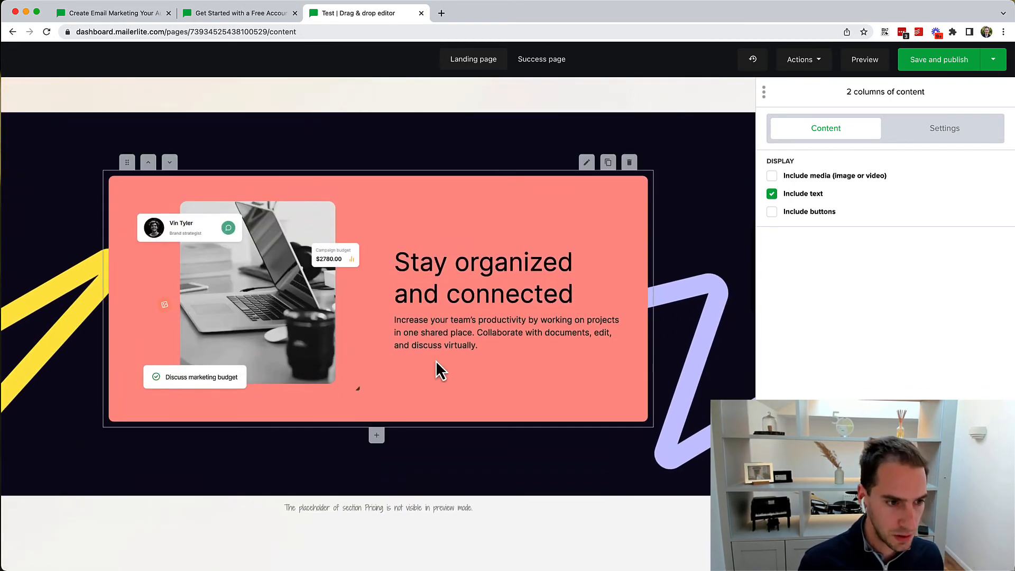
{"action": "triple_click", "coordinate": [466, 341]}
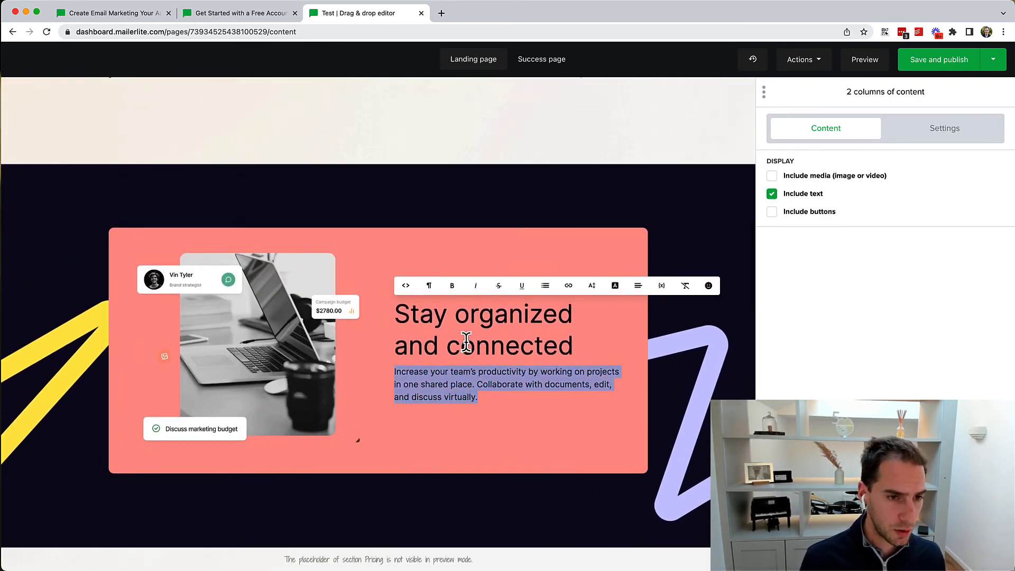
Step: Return to the top and bring up the Explore features button settings
{"action": "scroll", "coordinate": [467, 344], "scroll_direction": "up", "scroll_amount": 7}
{"action": "scroll", "coordinate": [466, 341], "scroll_direction": "up", "scroll_amount": 8}
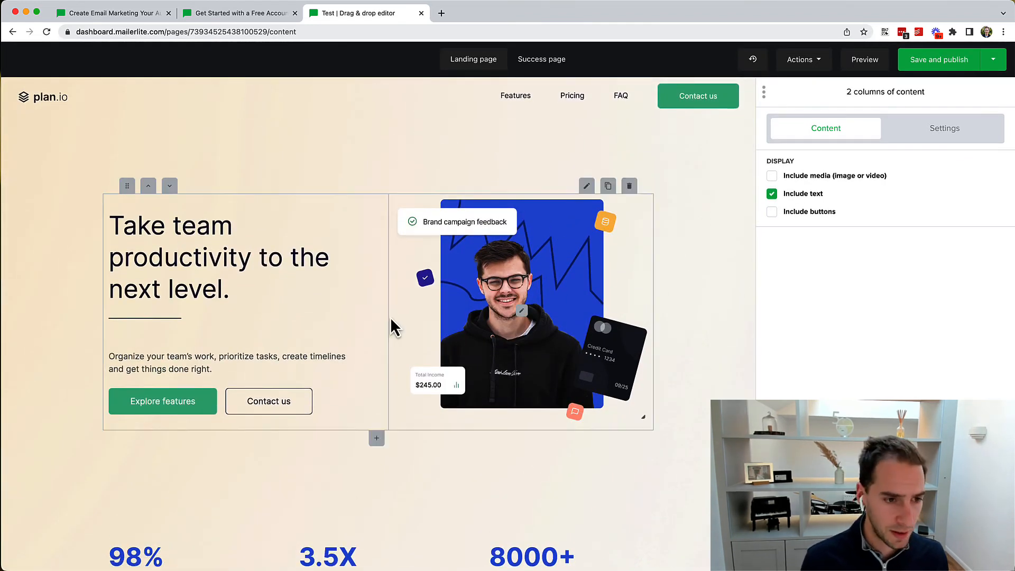
{"action": "left_click", "coordinate": [173, 411]}
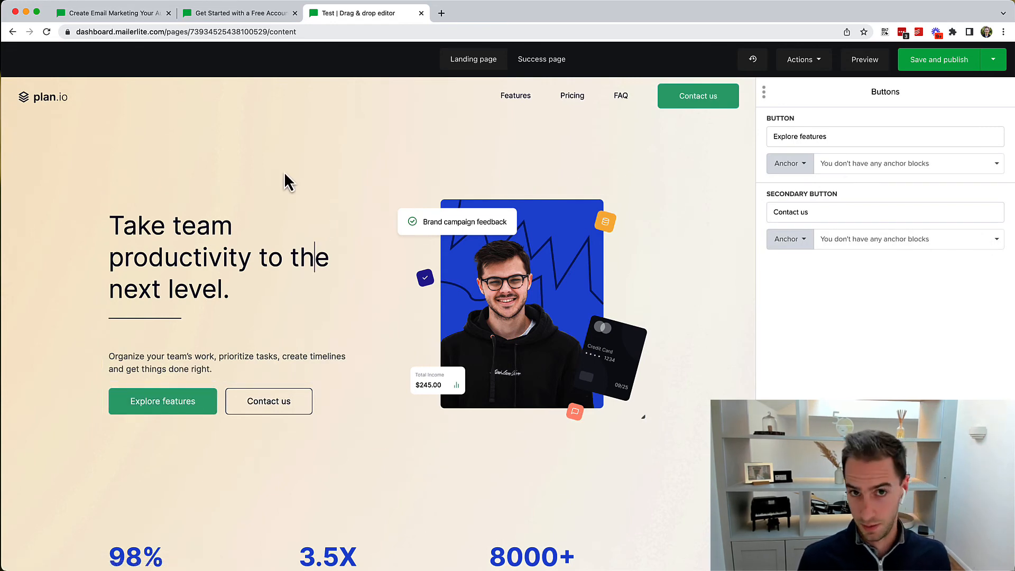
Step: Close the button and image settings and save the landing page as a draft
{"action": "left_click", "coordinate": [885, 553]}
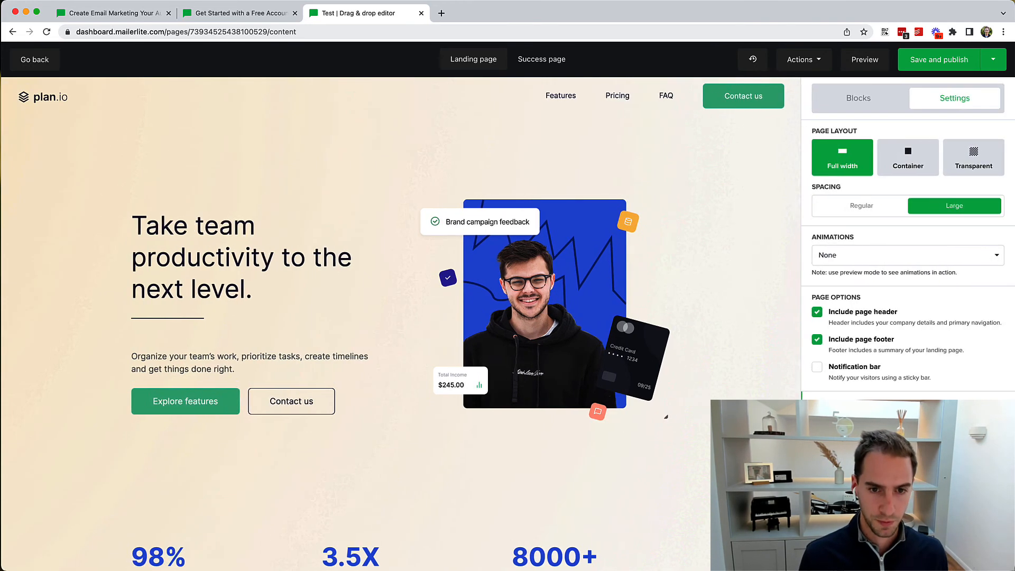
{"action": "scroll", "coordinate": [829, 297], "scroll_direction": "down", "scroll_amount": 4}
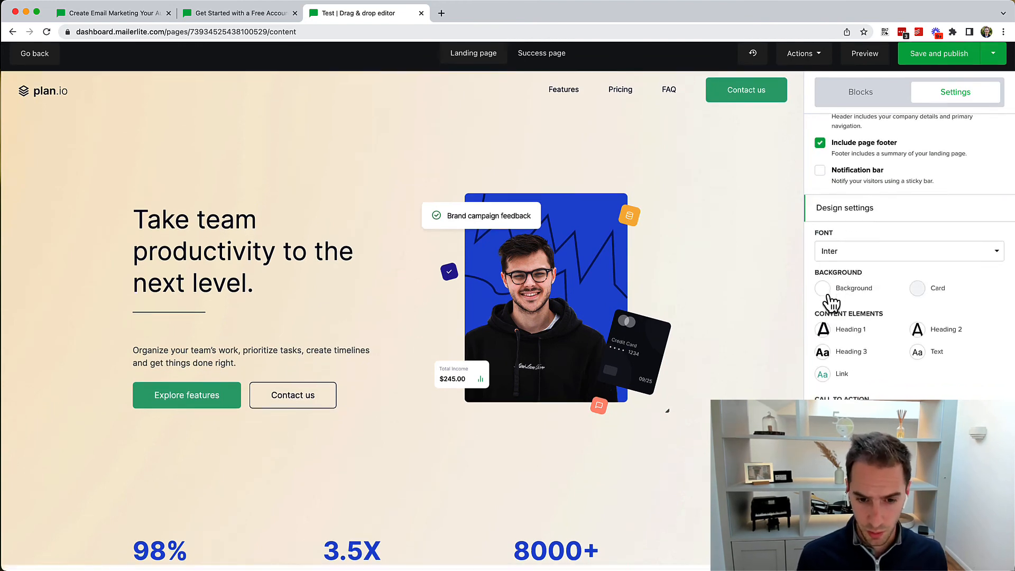
{"action": "scroll", "coordinate": [830, 298], "scroll_direction": "up", "scroll_amount": 4}
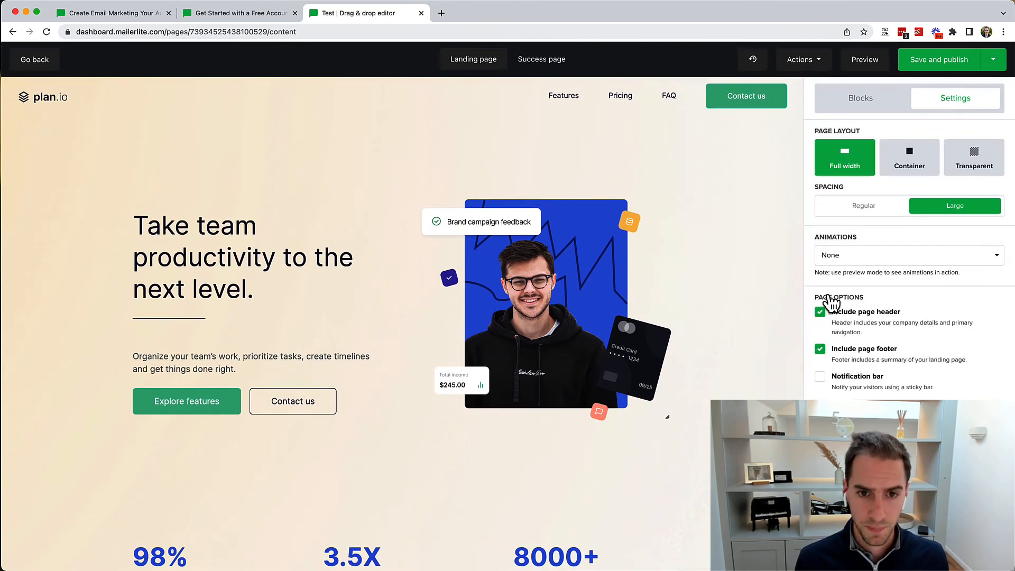
{"action": "left_click", "coordinate": [804, 70]}
{"action": "left_click", "coordinate": [656, 256]}
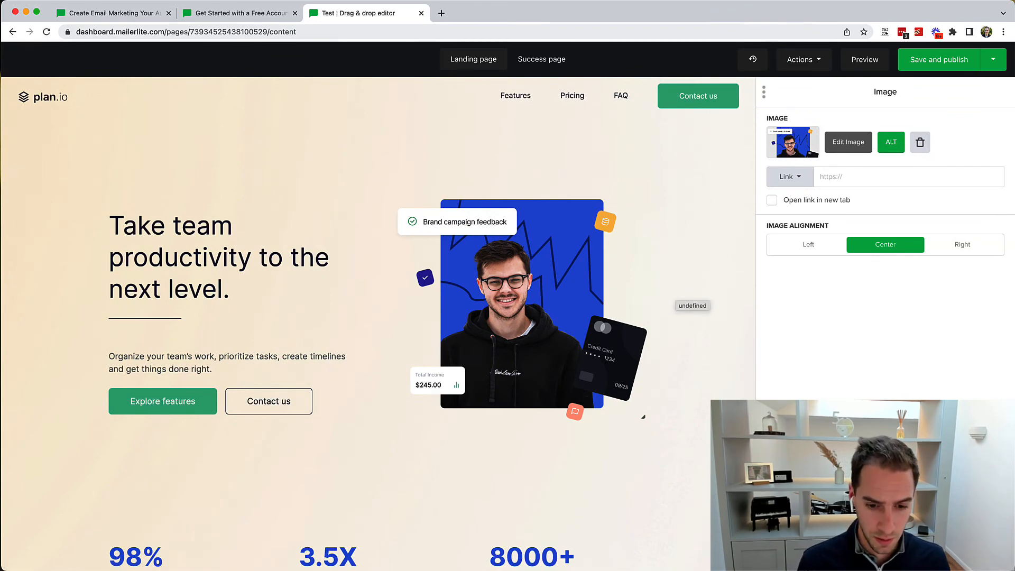
{"action": "key", "text": "Escape"}
{"action": "left_click", "coordinate": [995, 68]}
{"action": "left_click", "coordinate": [950, 74]}
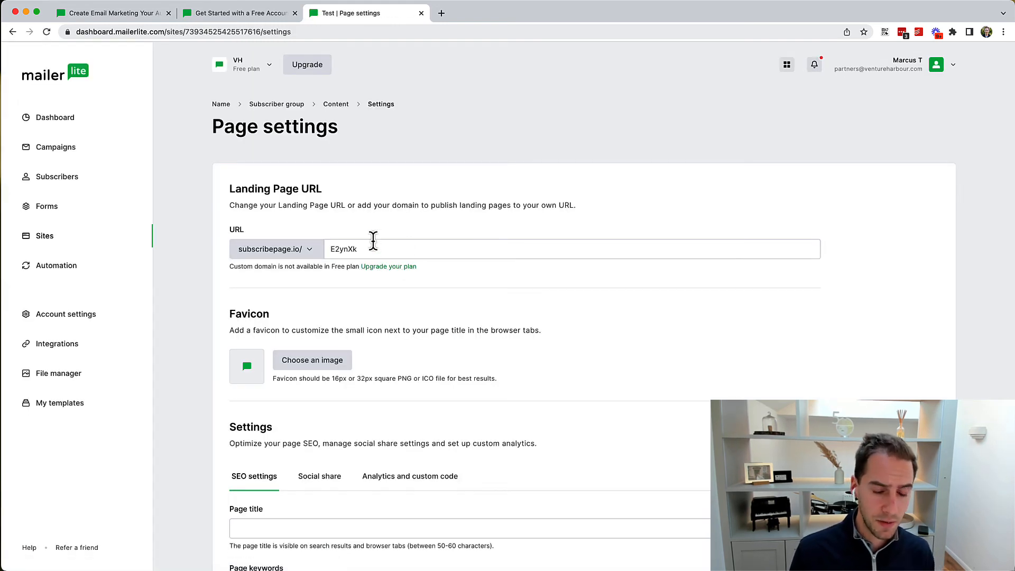
Step: Select the landing page's URL slug in Page settings
{"action": "left_click", "coordinate": [374, 240]}
{"action": "double_click", "coordinate": [363, 244]}
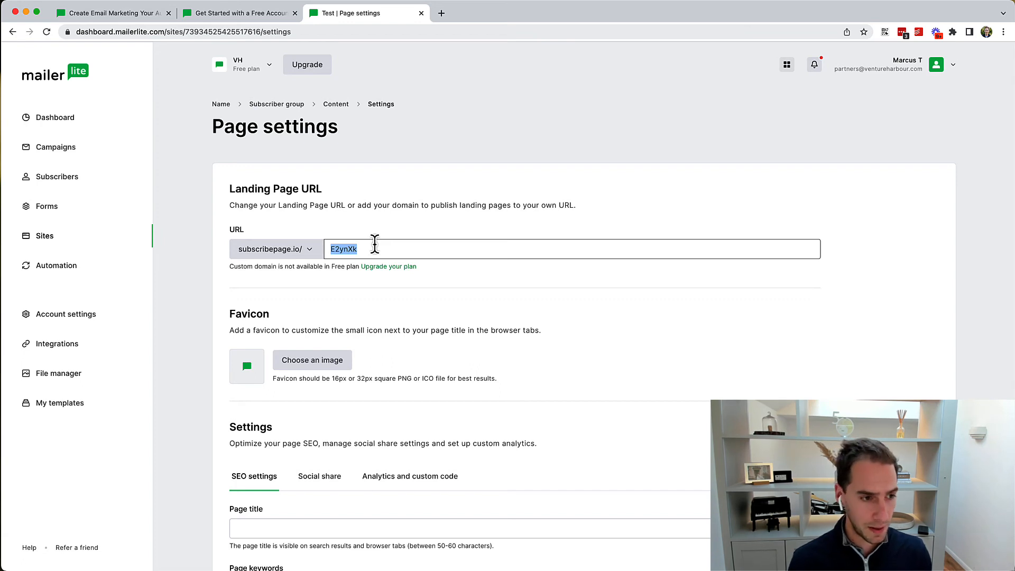
{"action": "left_click", "coordinate": [366, 249]}
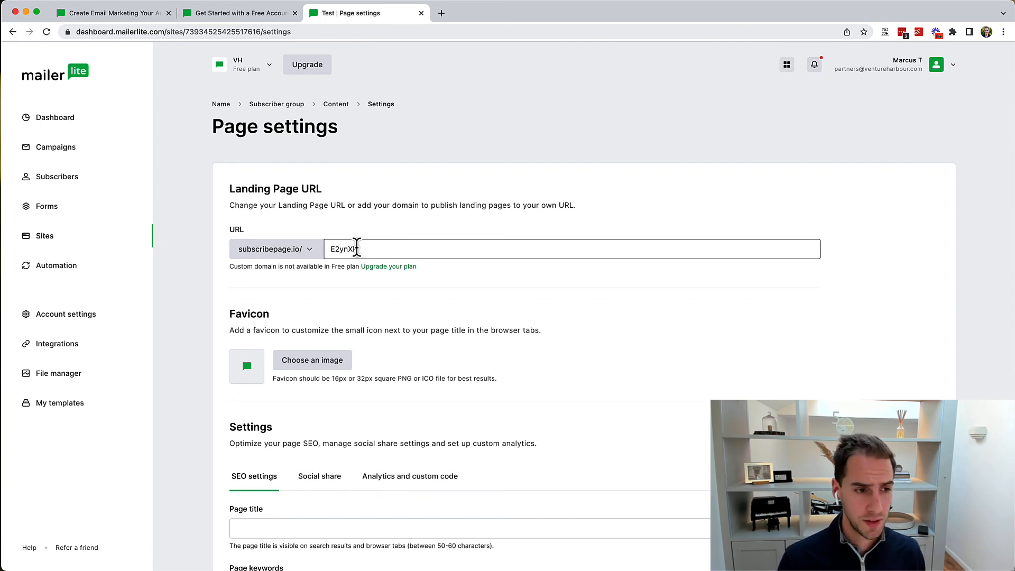
{"action": "double_click", "coordinate": [349, 249]}
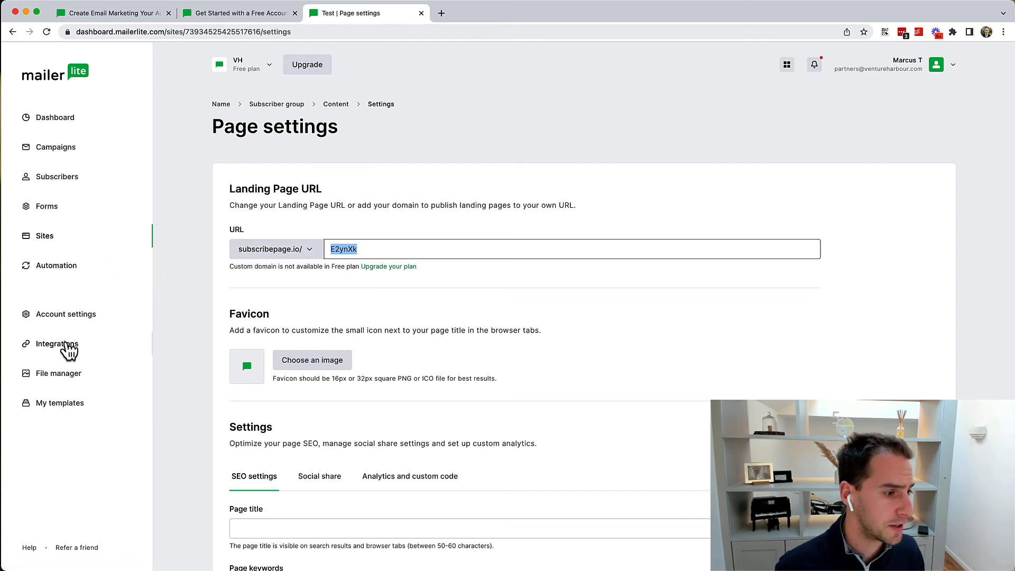
Step: Review the account settings, the Free plan, billing information and payment methods
{"action": "left_click", "coordinate": [77, 317]}
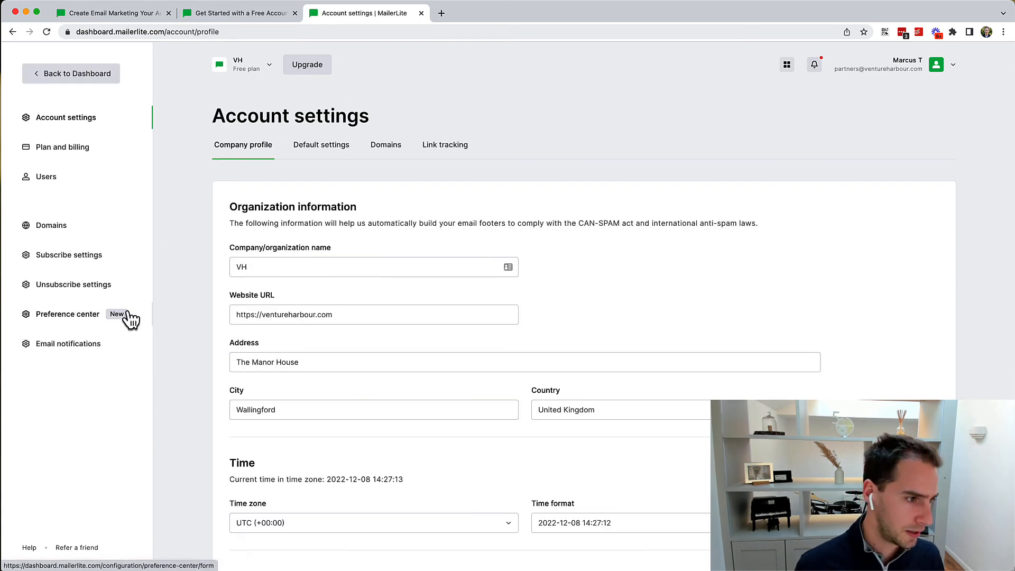
{"action": "left_click", "coordinate": [63, 154]}
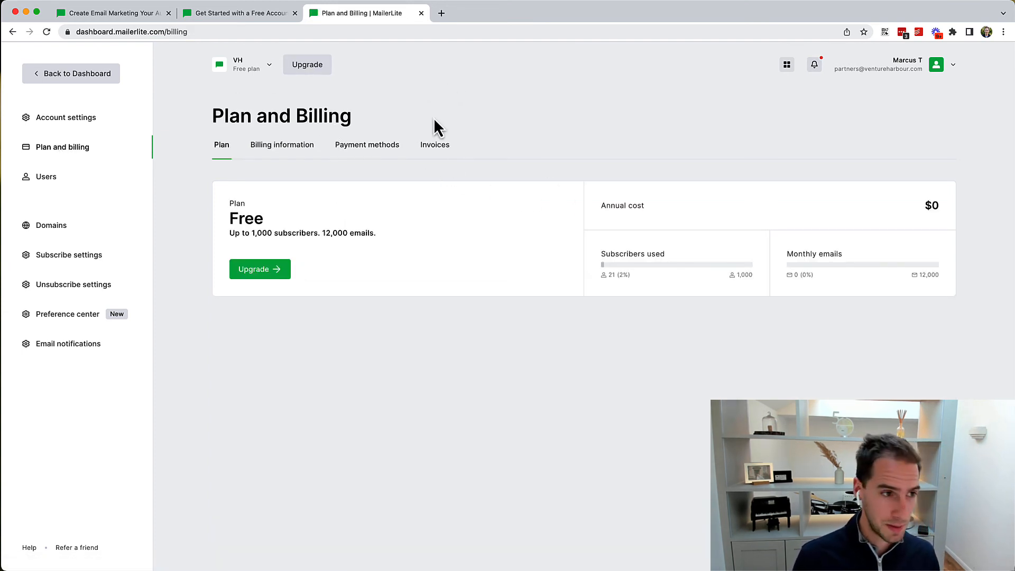
{"action": "left_click", "coordinate": [304, 150]}
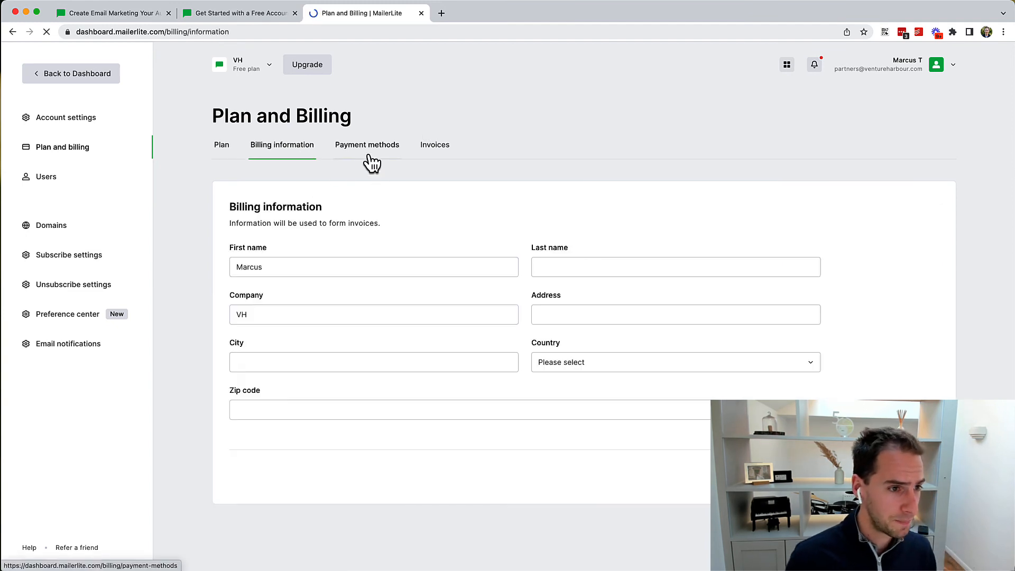
{"action": "left_click", "coordinate": [370, 157]}
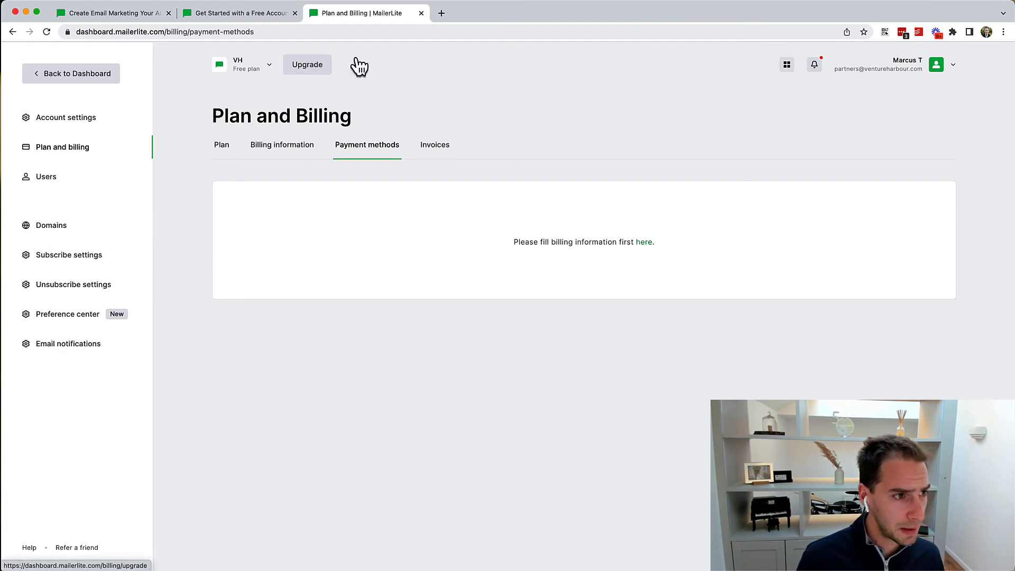
Step: Check the account switcher, then go back to the dashboard
{"action": "left_click", "coordinate": [258, 66]}
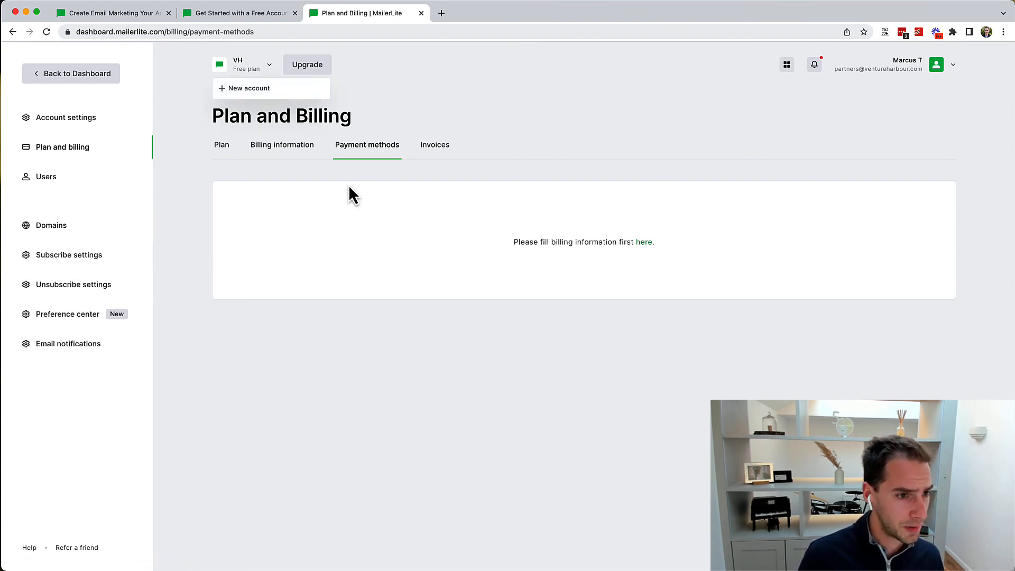
{"action": "left_click", "coordinate": [244, 116]}
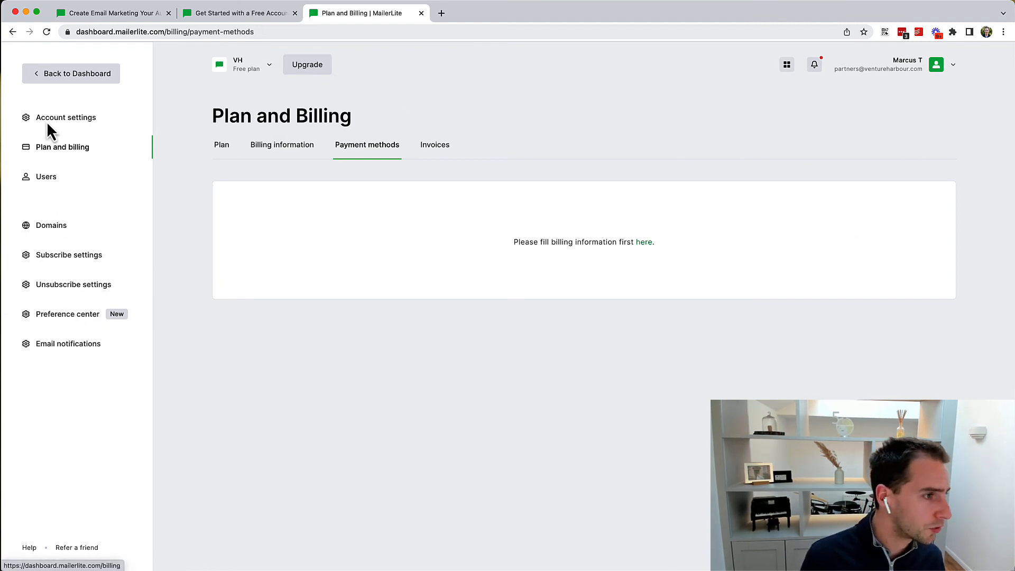
{"action": "left_click", "coordinate": [43, 80]}
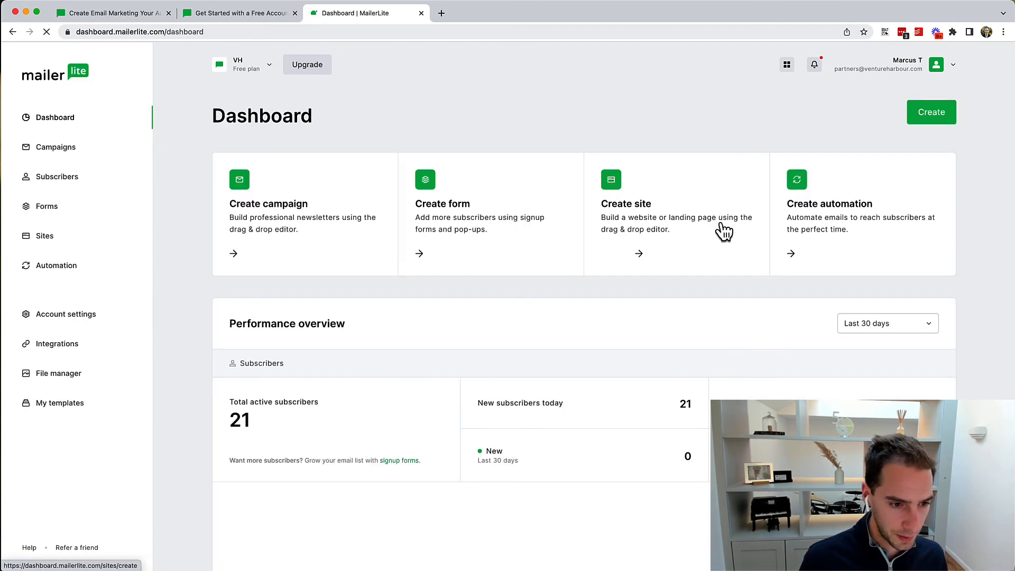
Step: Start a new website named 'Test' from the websites list
{"action": "left_click", "coordinate": [66, 247]}
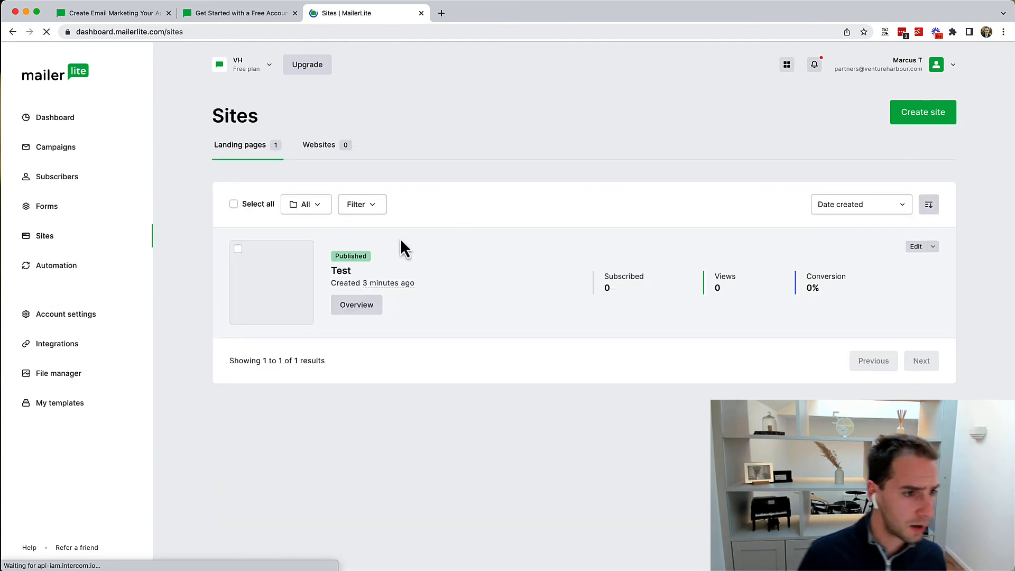
{"action": "left_click", "coordinate": [326, 148]}
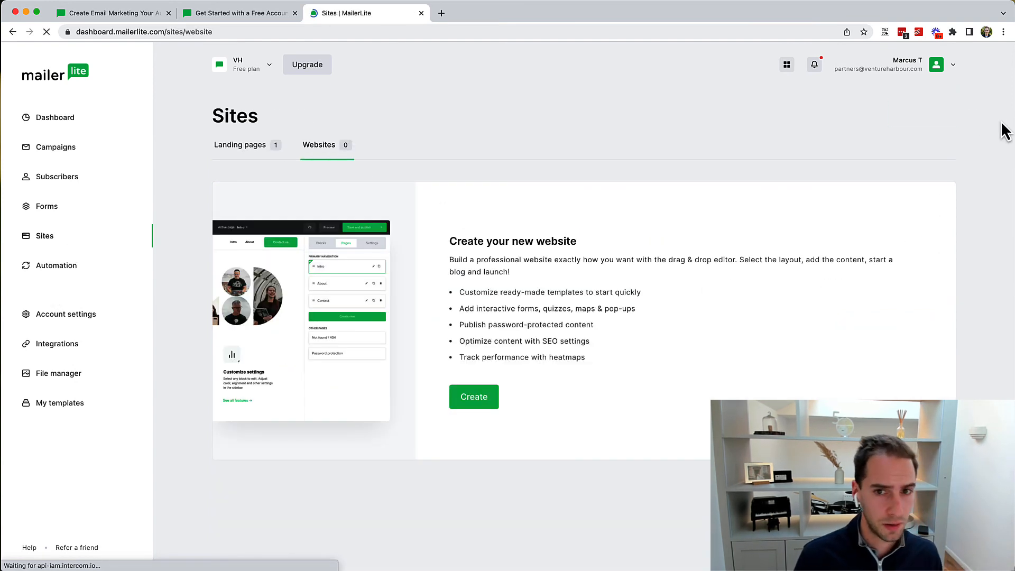
{"action": "left_click", "coordinate": [462, 402]}
{"action": "left_click", "coordinate": [393, 236]}
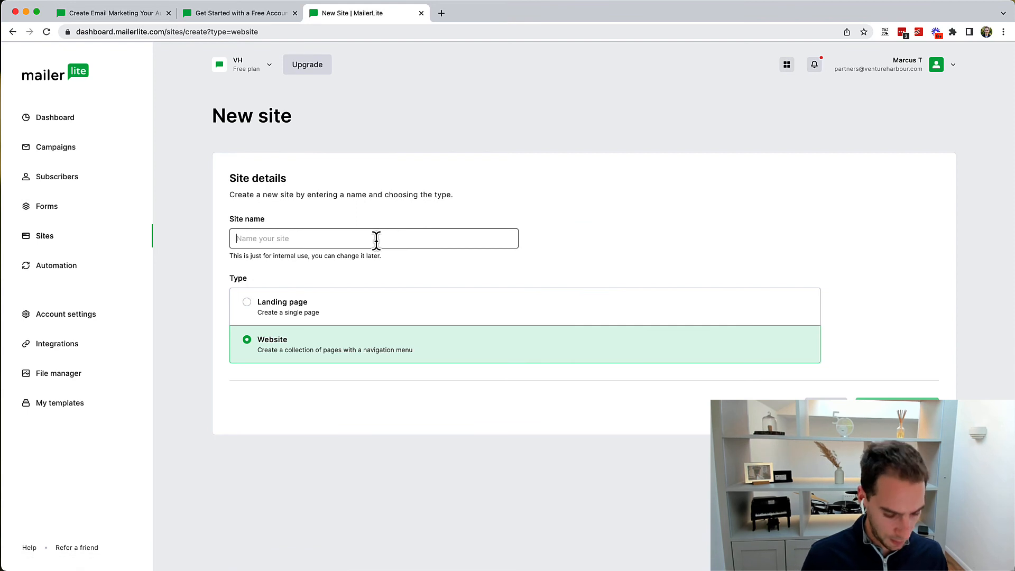
{"action": "type", "text": "Test"}
{"action": "left_click", "coordinate": [897, 407]}
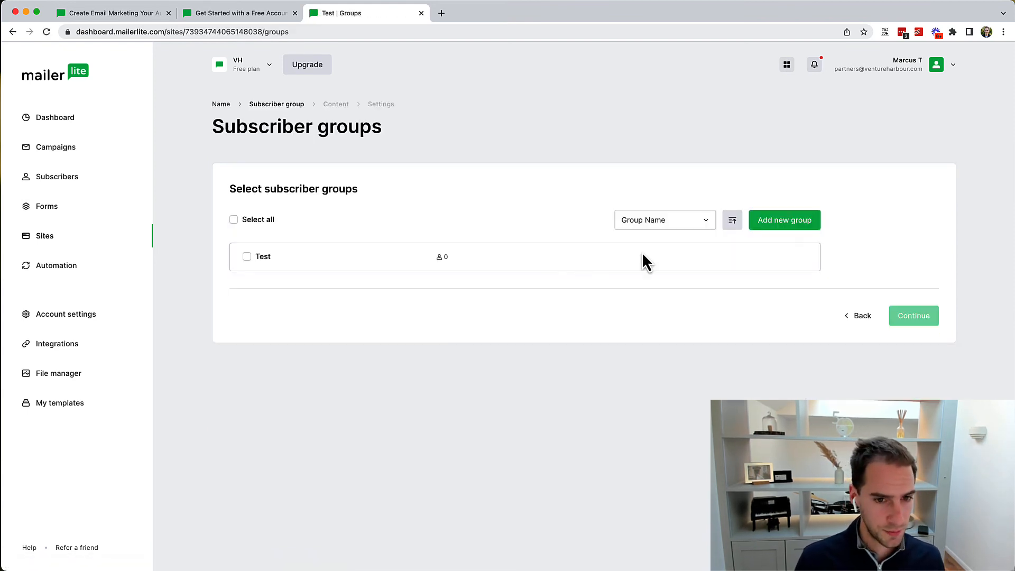
Step: Assign the Test subscriber group and choose the Digital courses template
{"action": "left_click", "coordinate": [244, 262]}
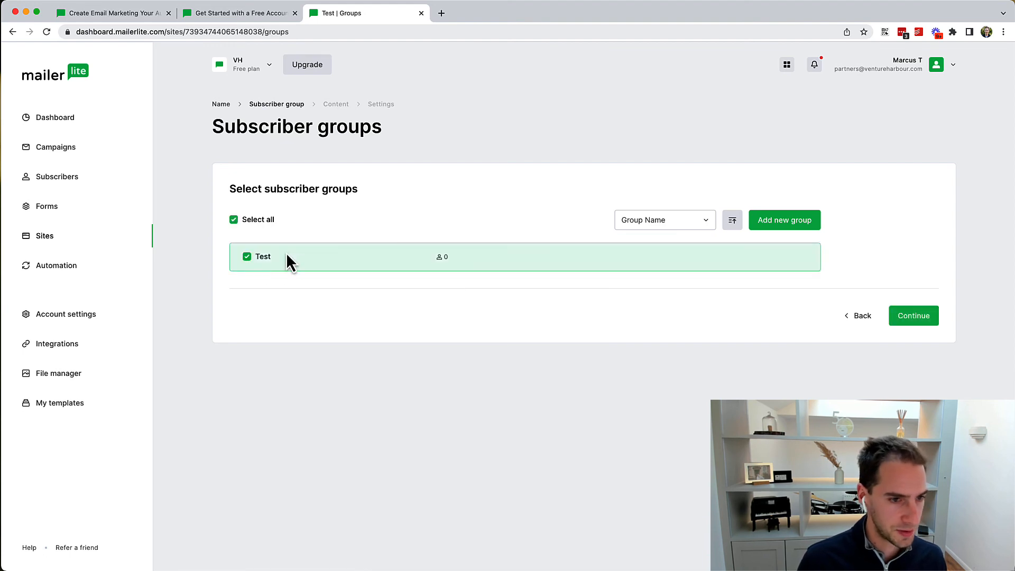
{"action": "left_click", "coordinate": [914, 318]}
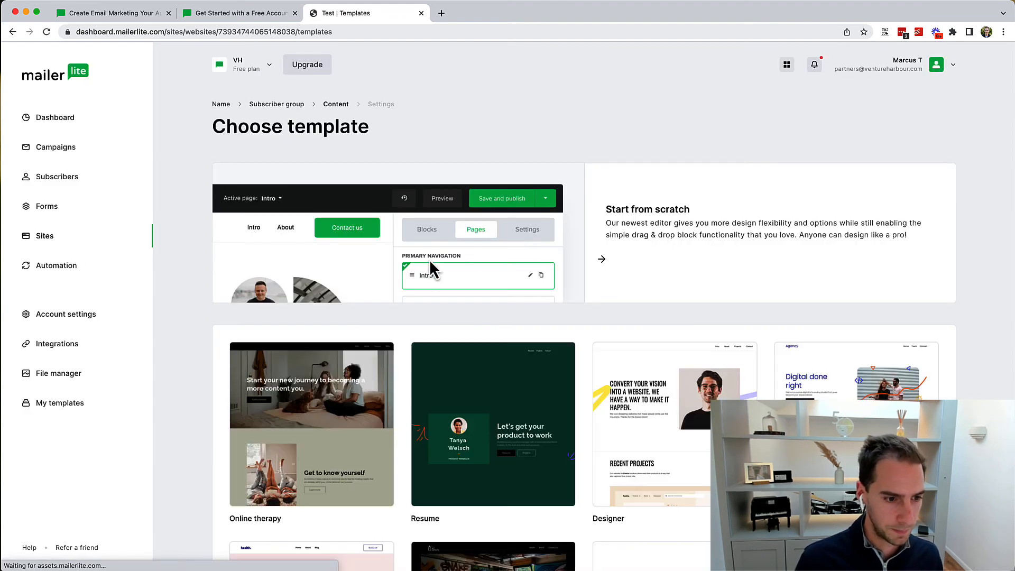
{"action": "scroll", "coordinate": [652, 443], "scroll_direction": "down", "scroll_amount": 1}
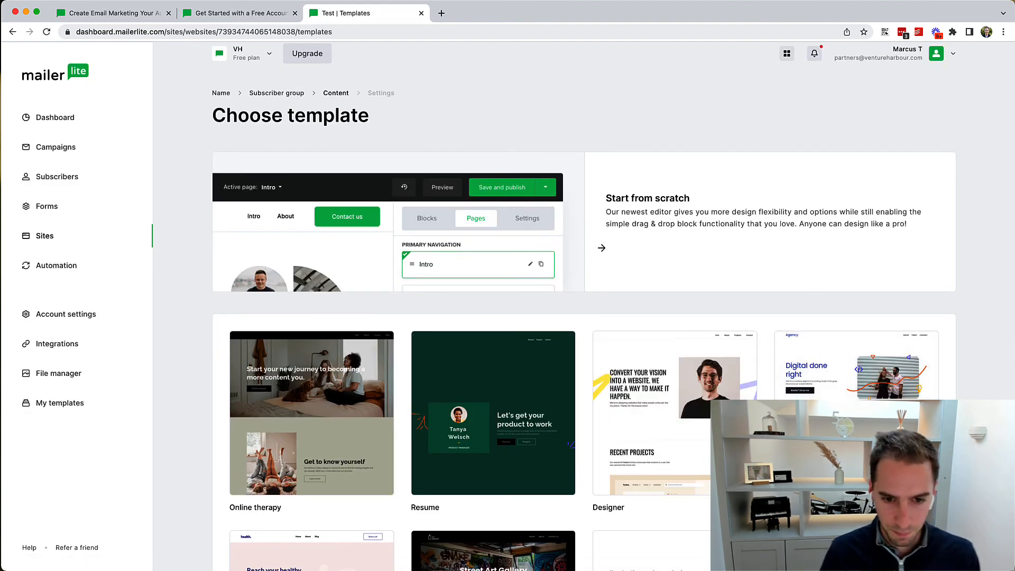
{"action": "mouse_move", "coordinate": [687, 447]}
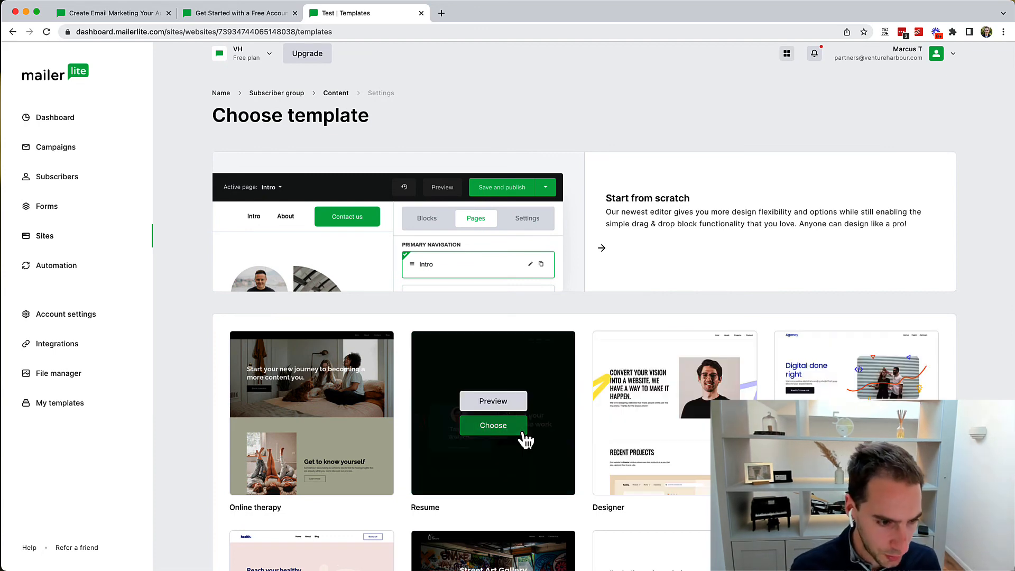
{"action": "scroll", "coordinate": [480, 446], "scroll_direction": "down", "scroll_amount": 3}
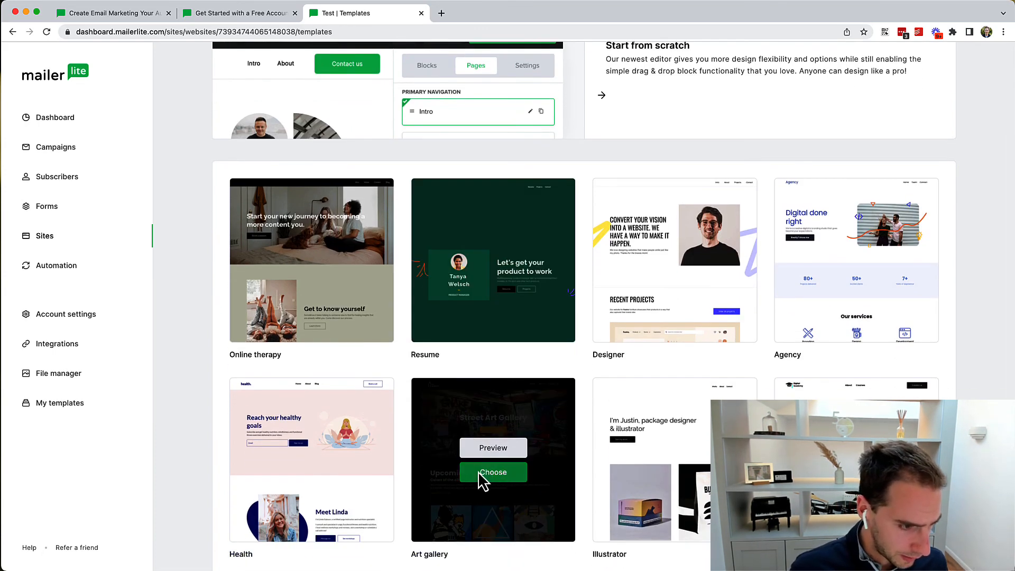
{"action": "scroll", "coordinate": [506, 467], "scroll_direction": "down", "scroll_amount": 4}
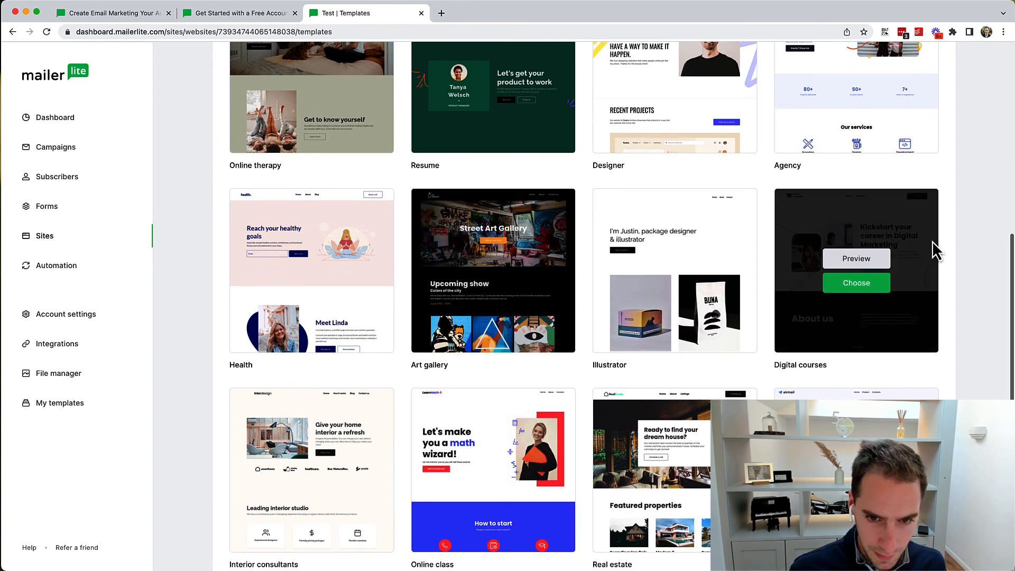
{"action": "left_click", "coordinate": [868, 288]}
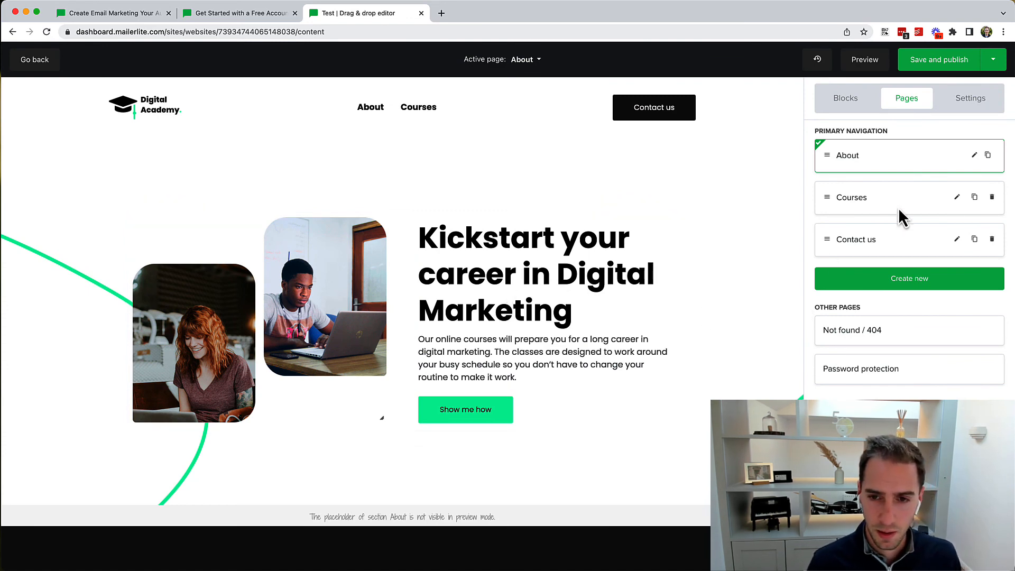
Step: Explore the new-page options and view the 404 and Password protection pages
{"action": "left_click", "coordinate": [911, 283]}
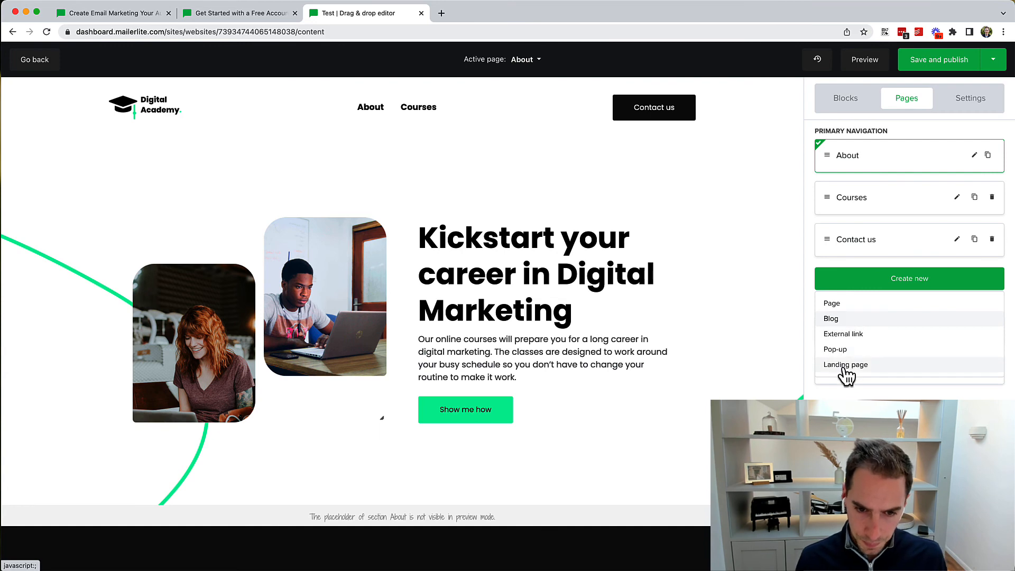
{"action": "left_click", "coordinate": [832, 303]}
{"action": "key", "text": "Escape"}
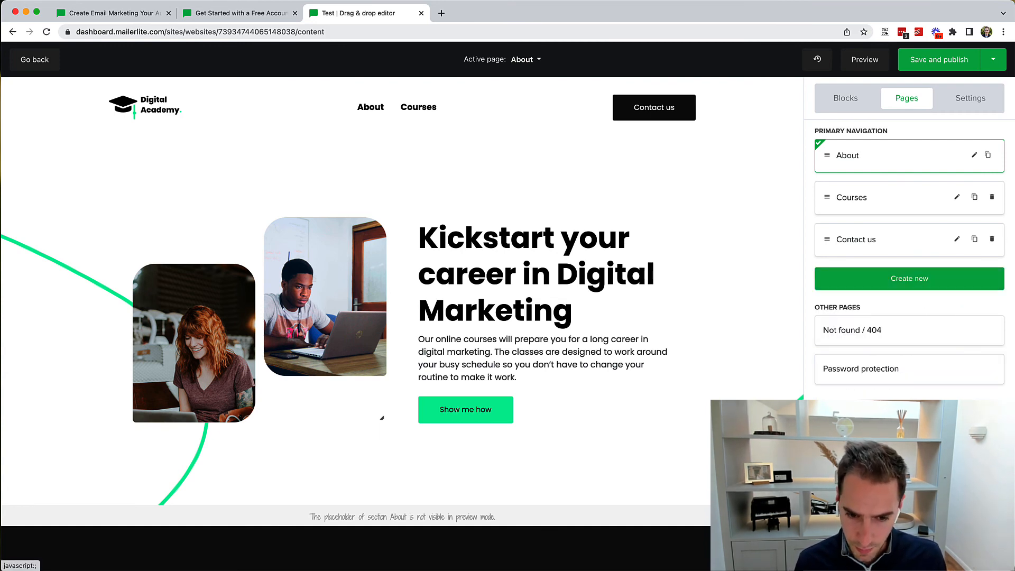
{"action": "left_click", "coordinate": [867, 368]}
{"action": "left_click", "coordinate": [861, 331]}
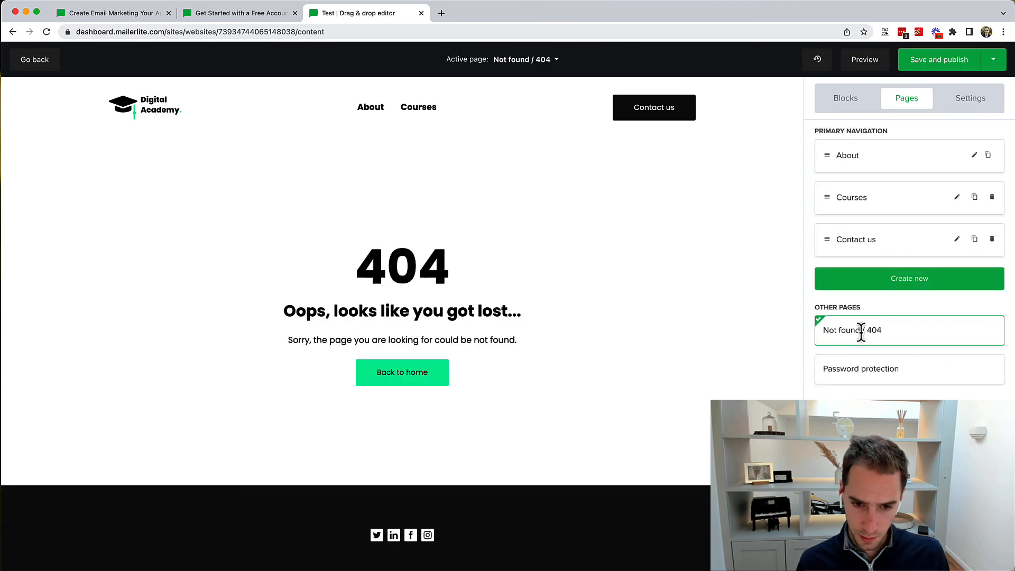
{"action": "left_click", "coordinate": [877, 369]}
Step: Inspect the About page's blocks and name settings, then save and publish the website
{"action": "left_click", "coordinate": [890, 155]}
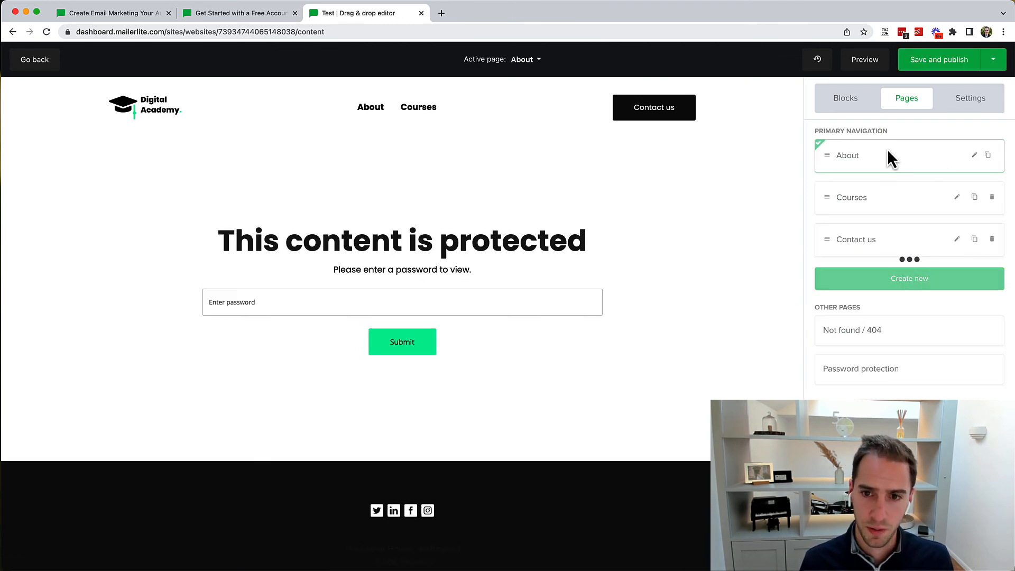
{"action": "left_click", "coordinate": [860, 101]}
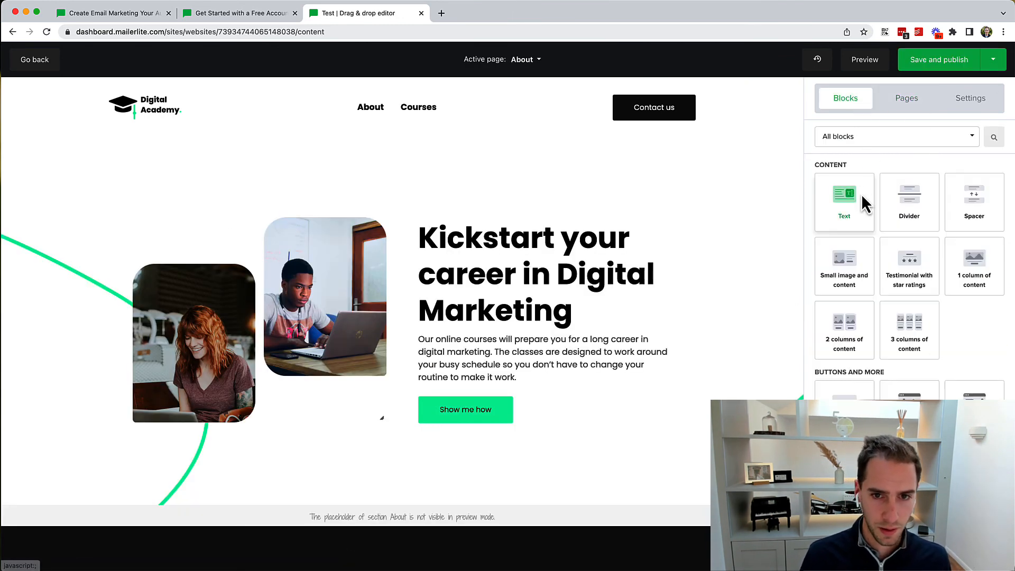
{"action": "left_click", "coordinate": [904, 98]}
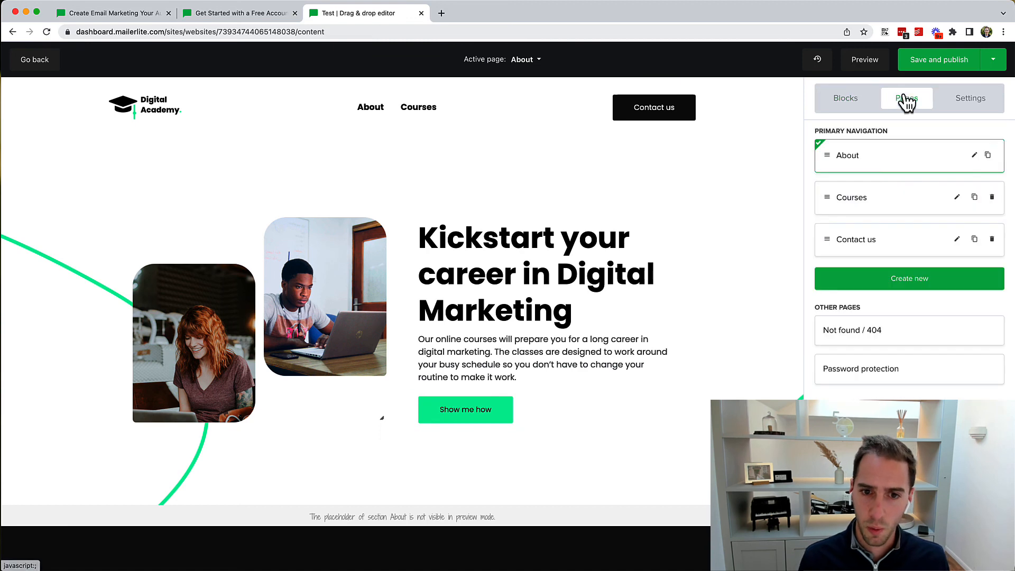
{"action": "left_click", "coordinate": [975, 154]}
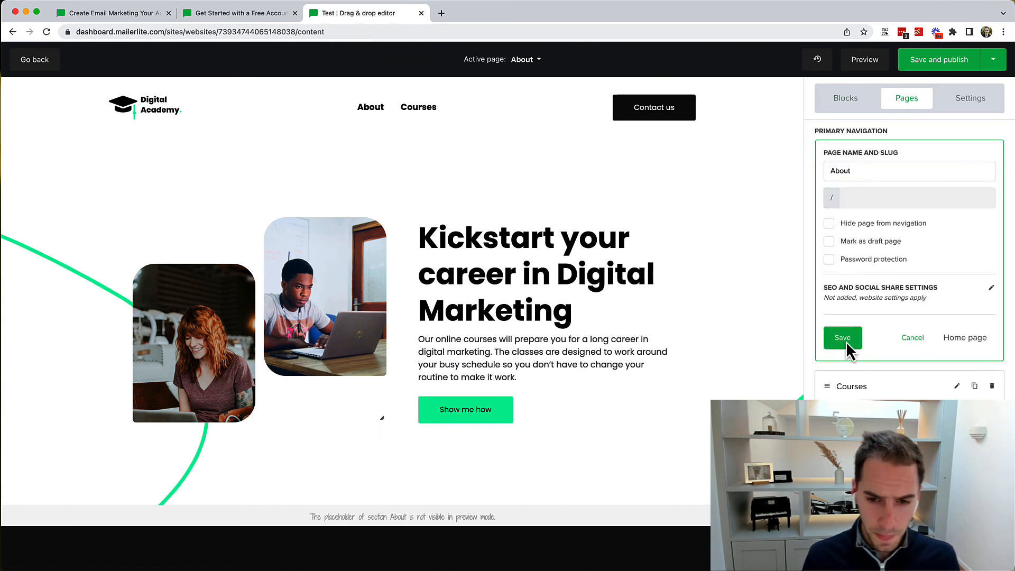
{"action": "scroll", "coordinate": [870, 223], "scroll_direction": "down", "scroll_amount": 1}
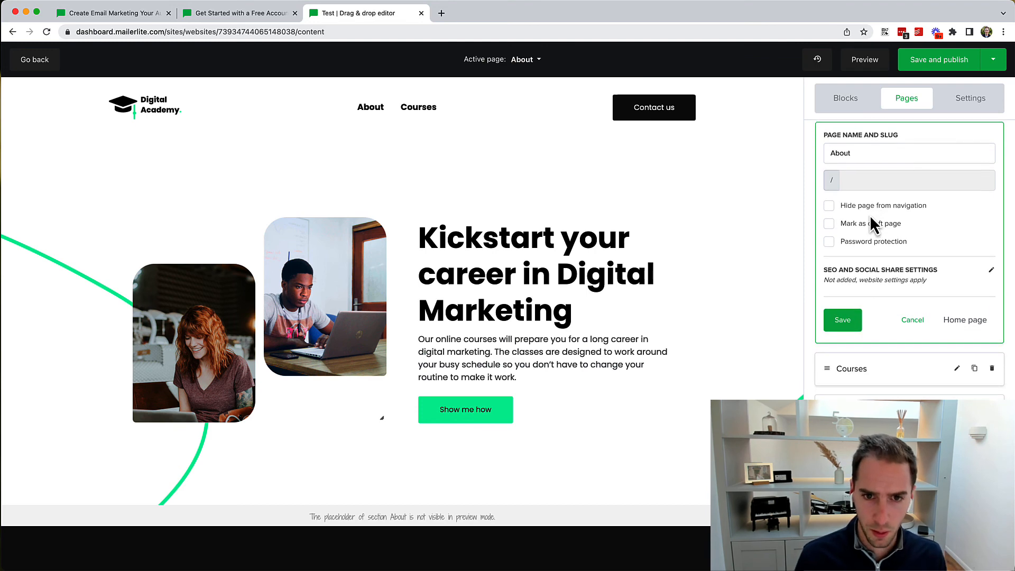
{"action": "scroll", "coordinate": [871, 217], "scroll_direction": "up", "scroll_amount": 1}
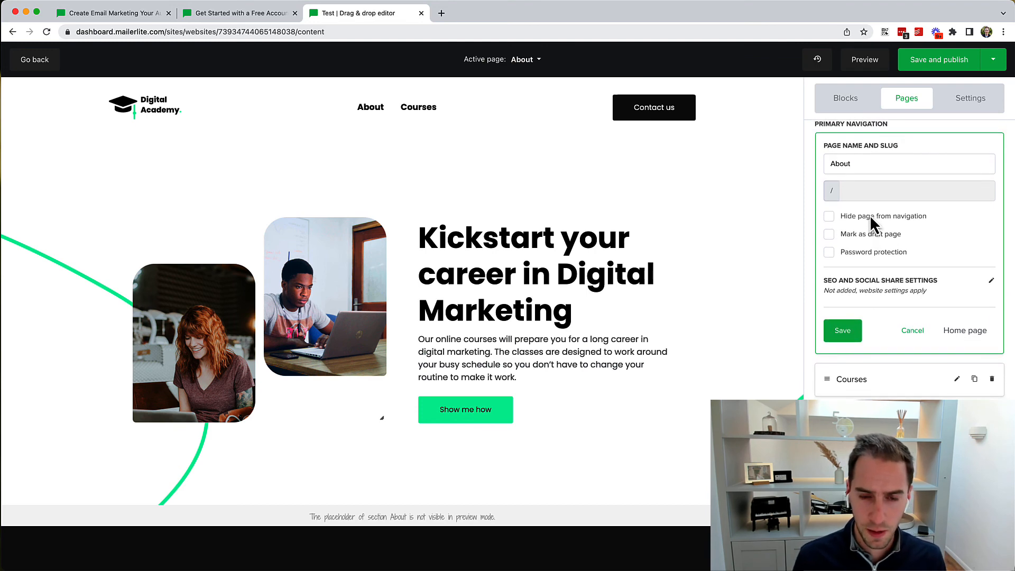
{"action": "left_click", "coordinate": [852, 164]}
{"action": "scroll", "coordinate": [869, 227], "scroll_direction": "down", "scroll_amount": 1}
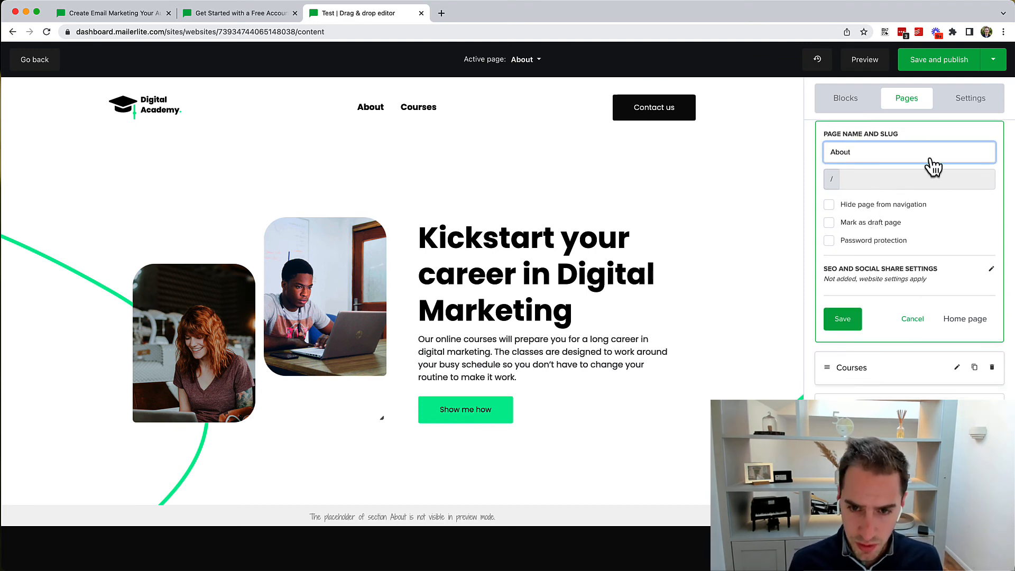
{"action": "left_click", "coordinate": [949, 65]}
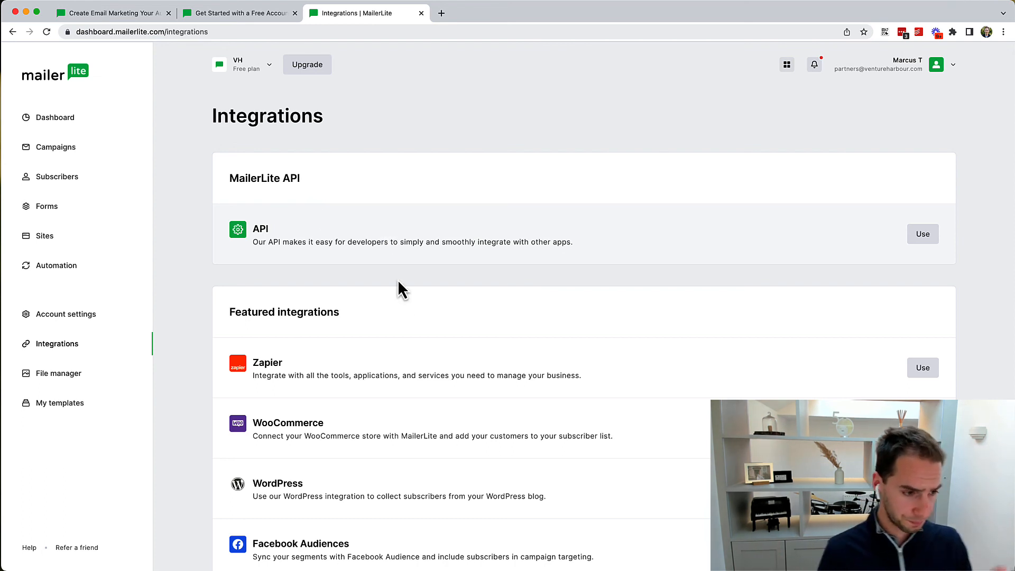
{"action": "scroll", "coordinate": [403, 312], "scroll_direction": "down", "scroll_amount": 3}
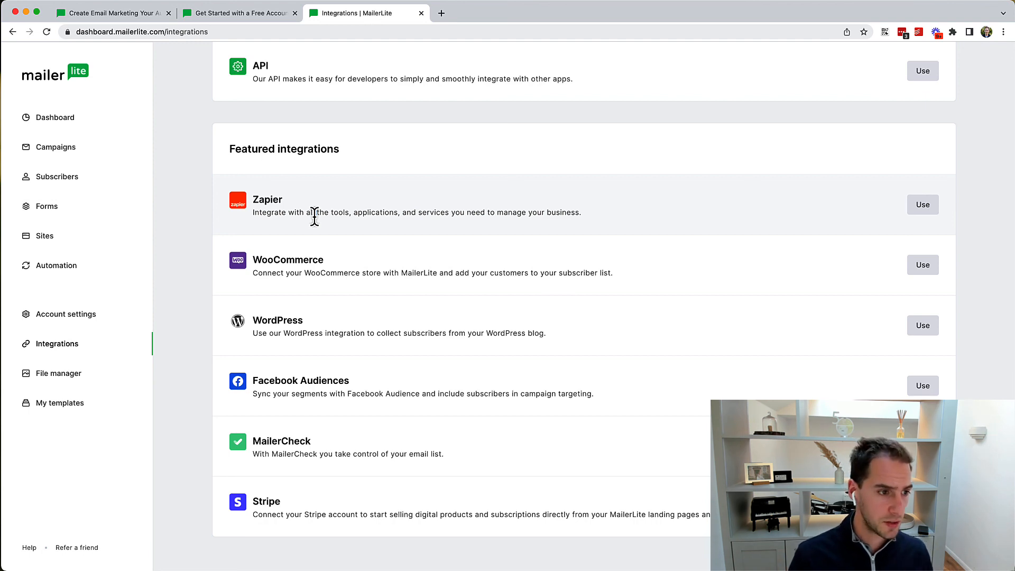
{"action": "left_click_drag", "start_coordinate": [280, 265], "coordinate": [339, 374]}
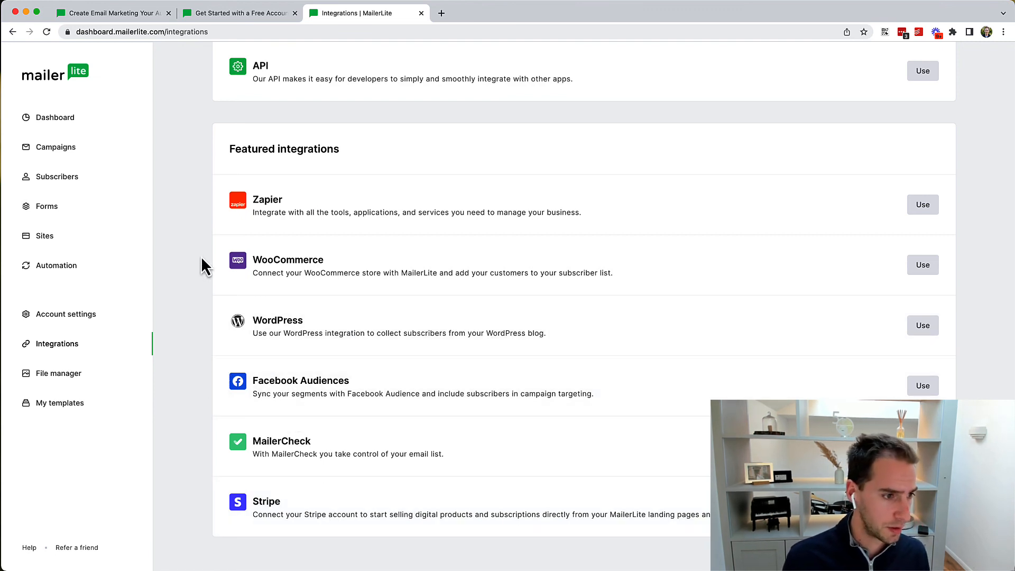
{"action": "left_click_drag", "start_coordinate": [203, 264], "coordinate": [667, 410]}
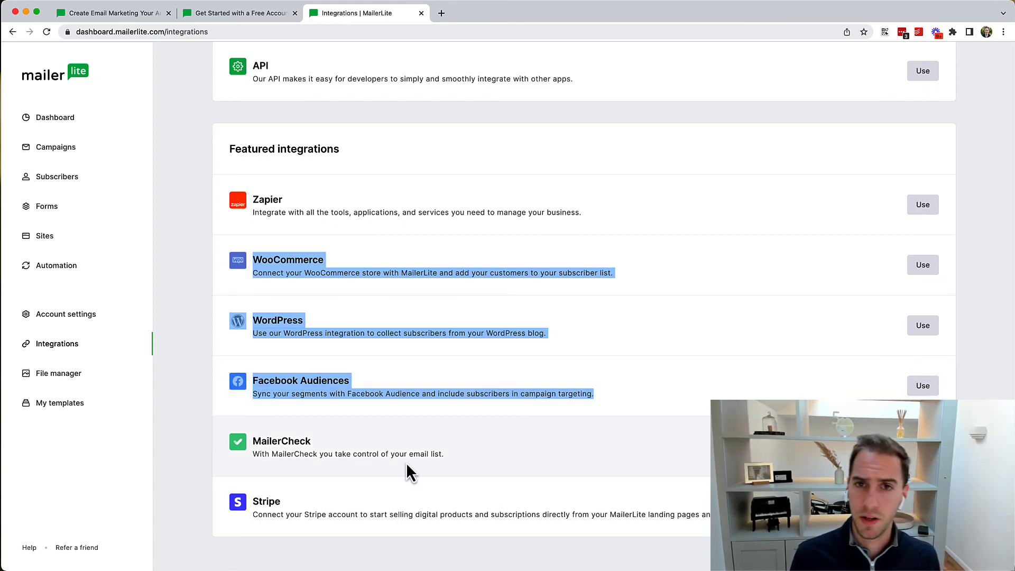
{"action": "left_click", "coordinate": [188, 274]}
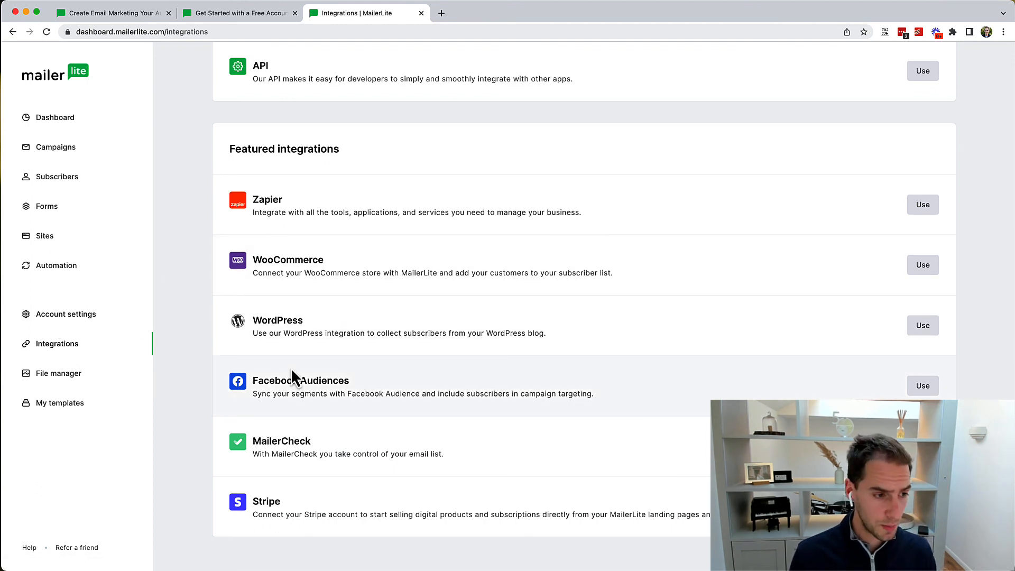
{"action": "scroll", "coordinate": [561, 261], "scroll_direction": "up", "scroll_amount": 3}
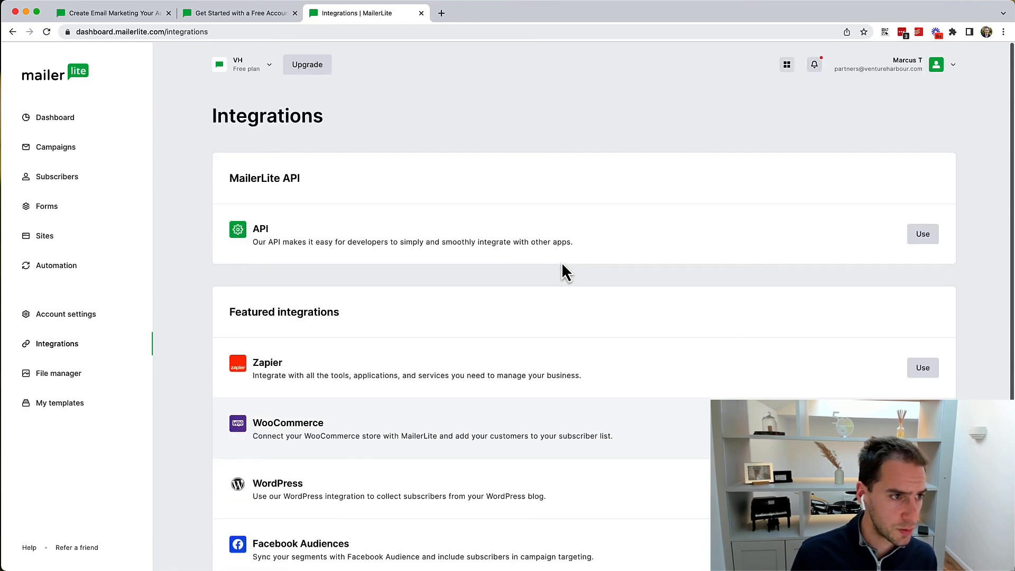
Step: Go to the Dashboard showing 21 active subscribers and 21 new today
{"action": "left_click", "coordinate": [46, 130]}
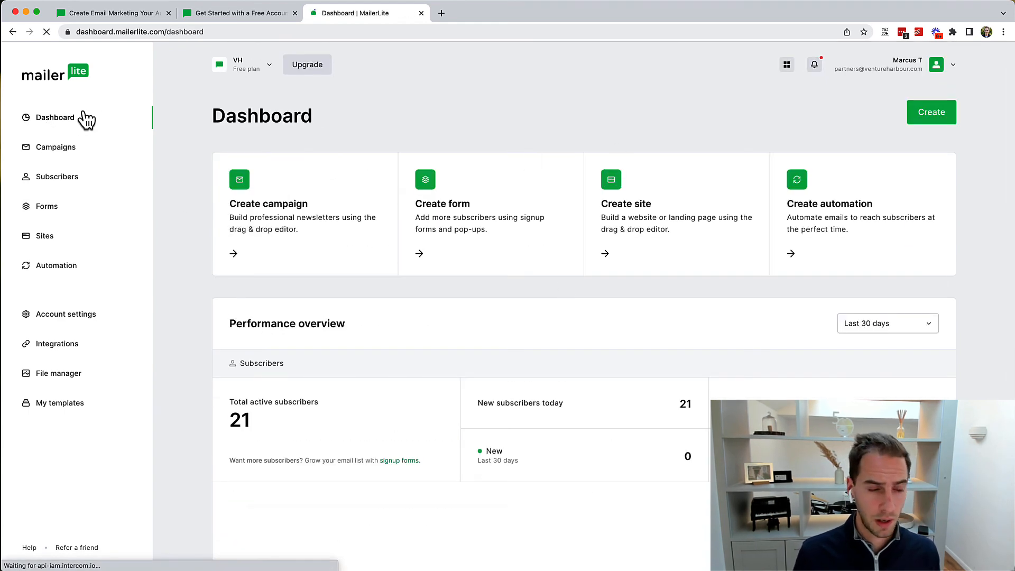